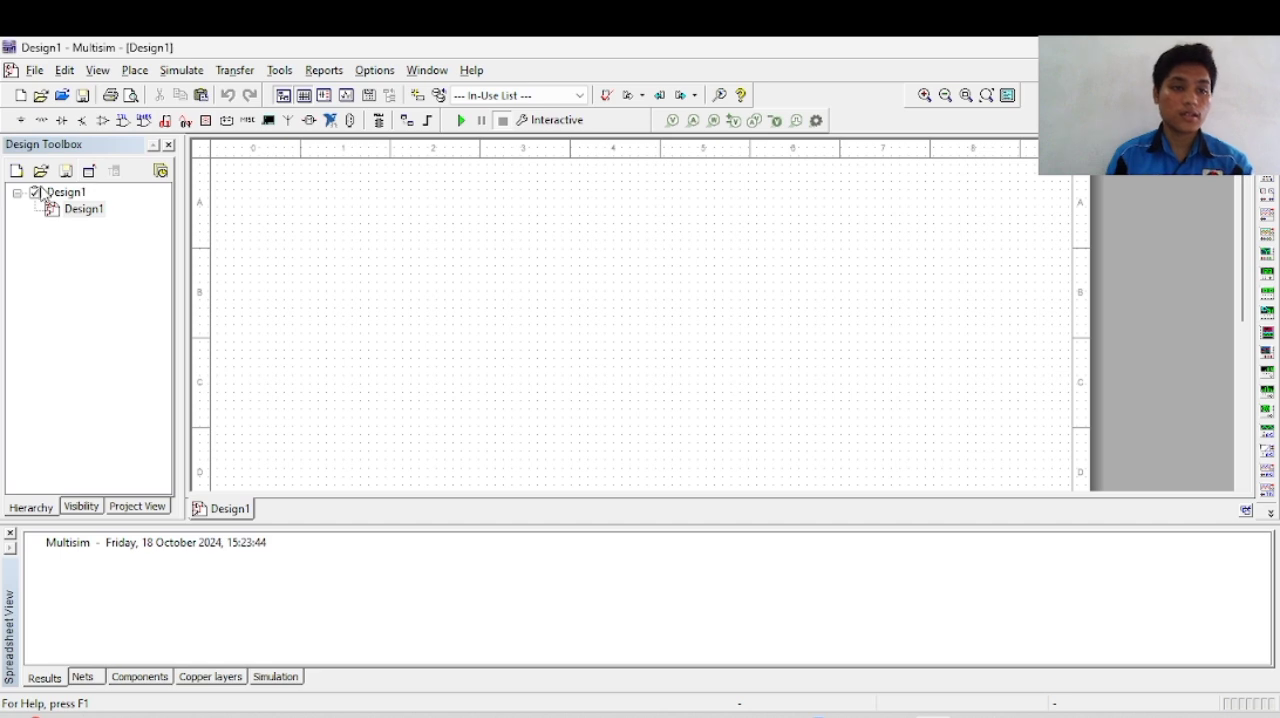
Step: Place a two-input XNOR2 gate from all component groups in the upper-left area of the schematic
click(66, 192)
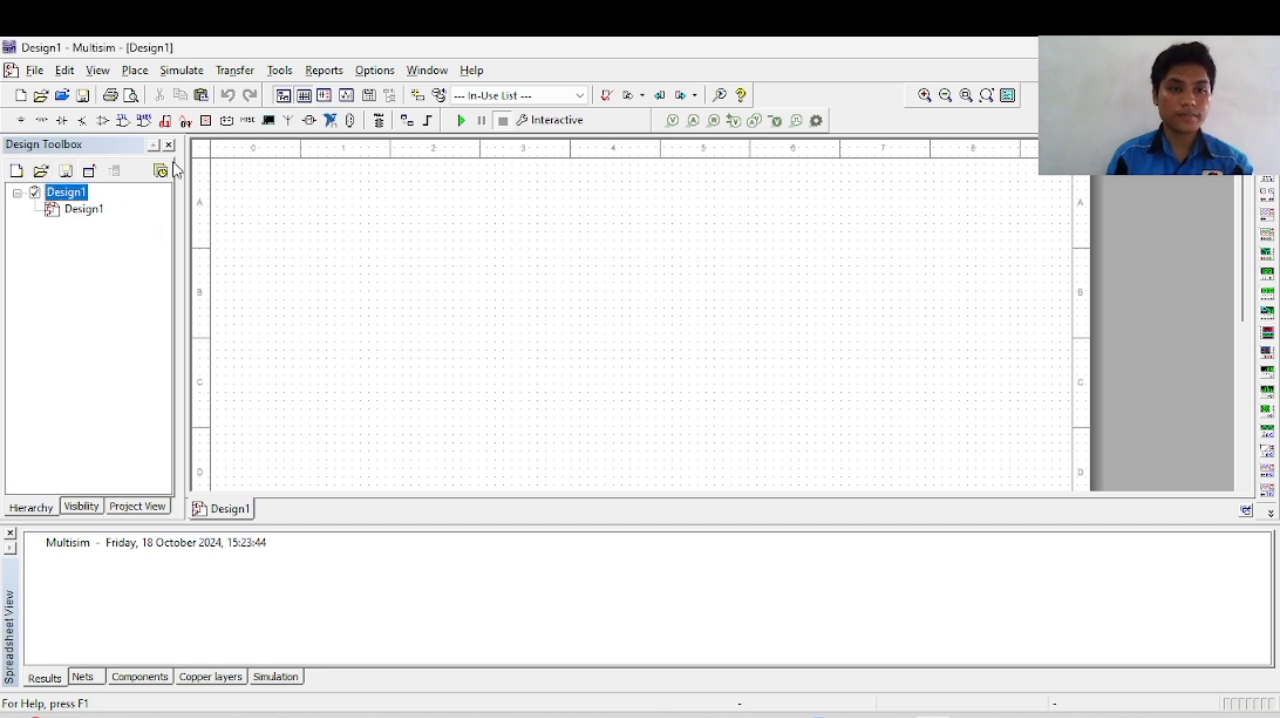
click(21, 120)
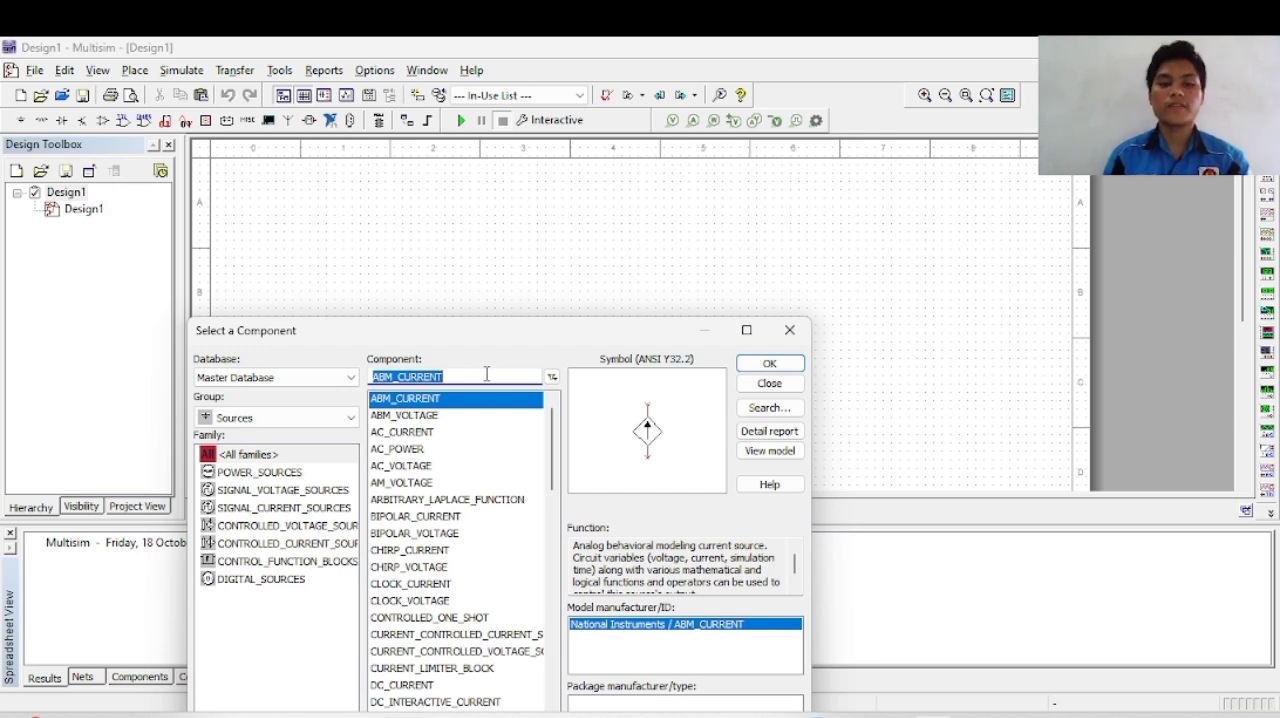
click(246, 420)
click(262, 436)
double_click(460, 377)
text(xn)
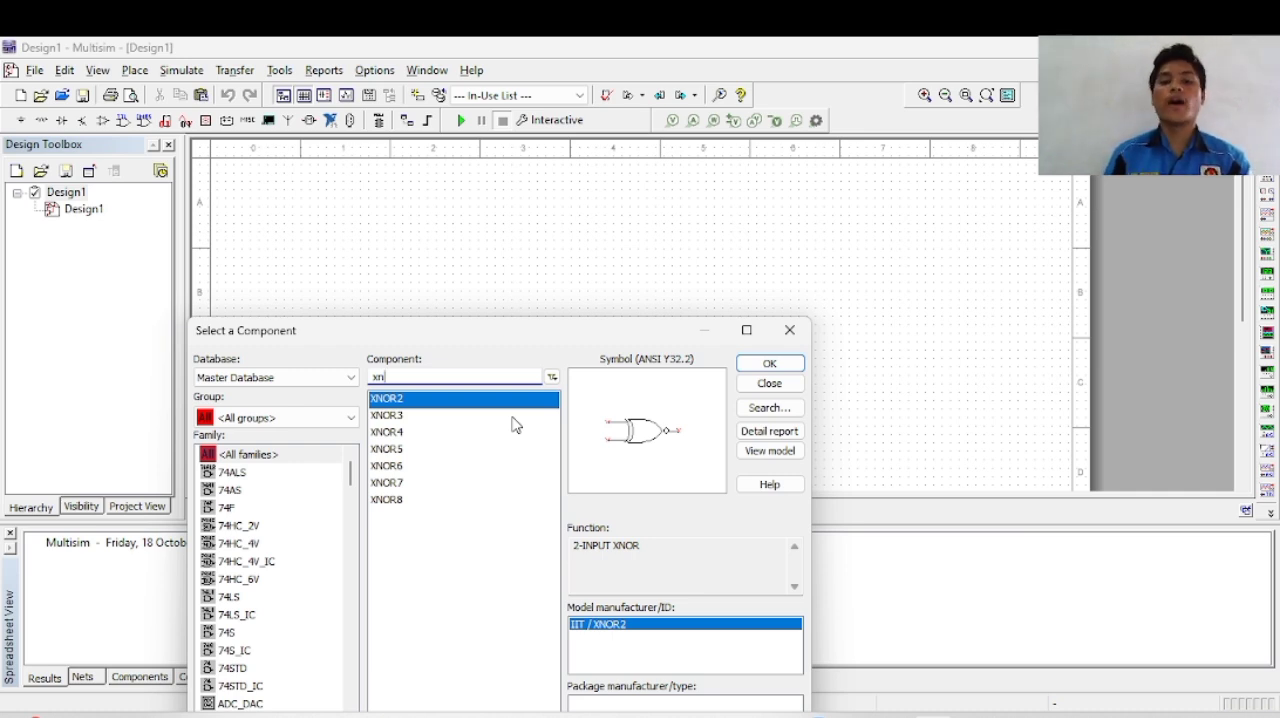
click(785, 366)
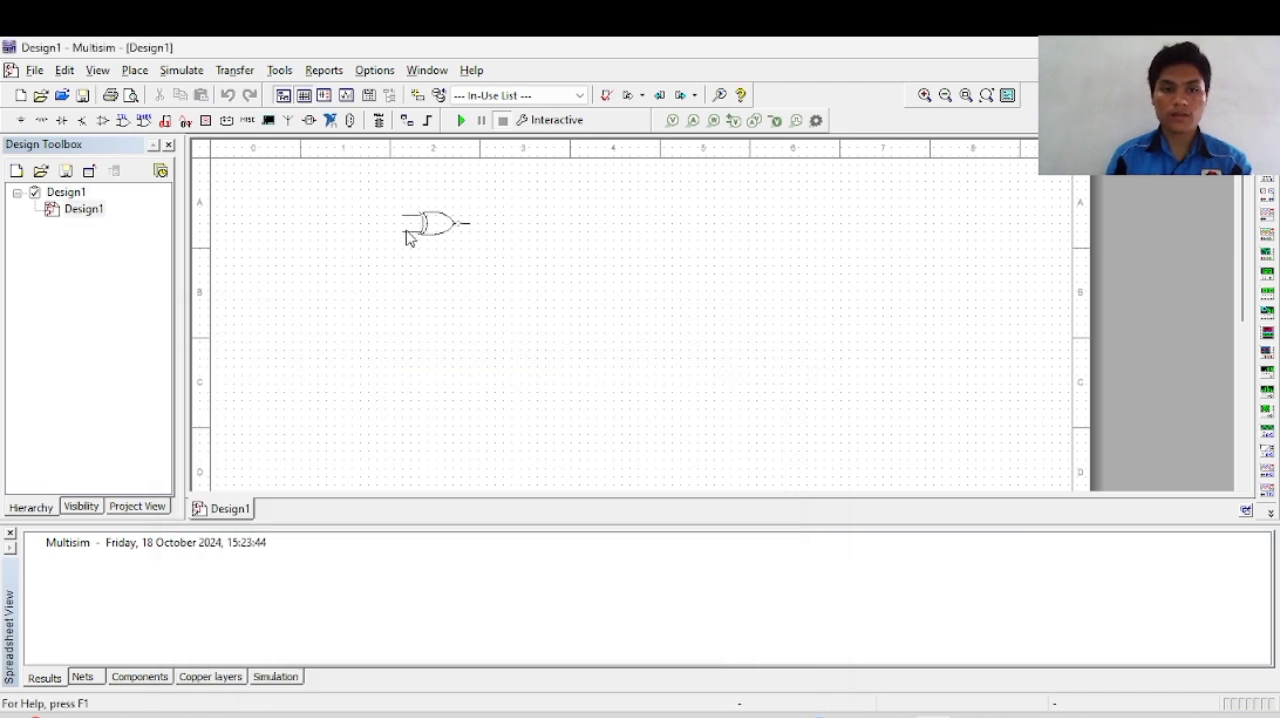
click(407, 240)
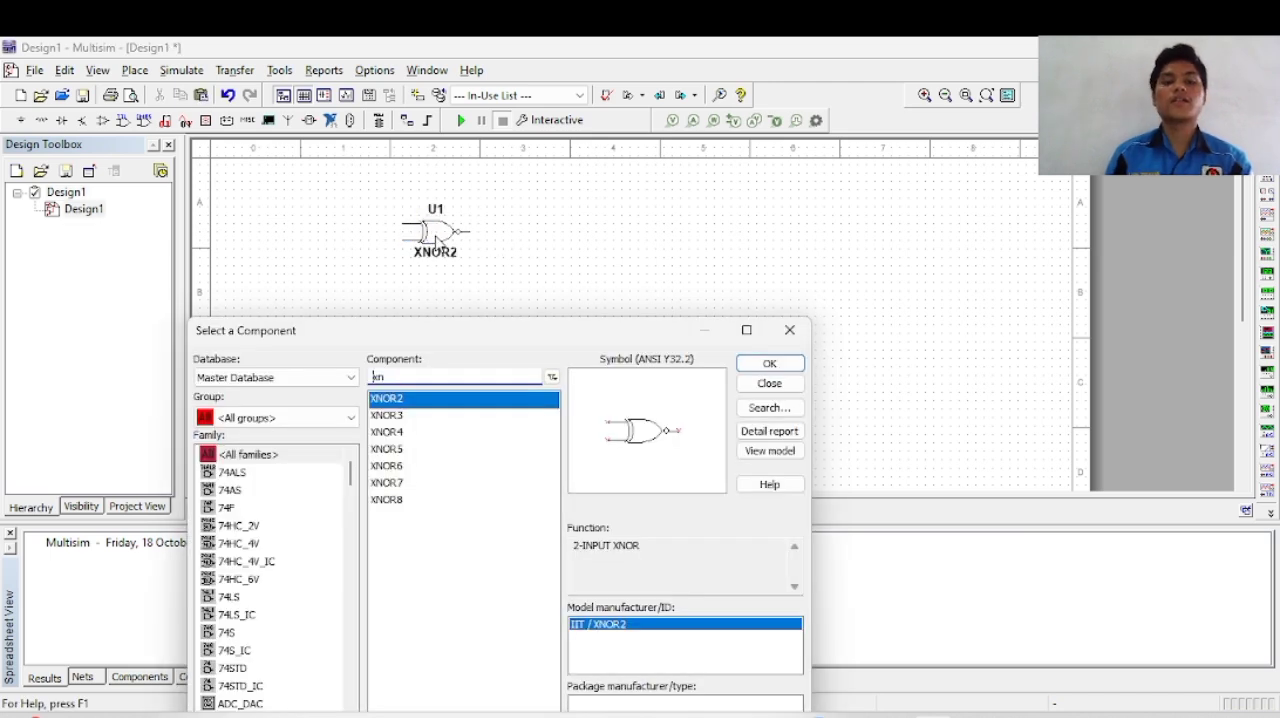
click(790, 329)
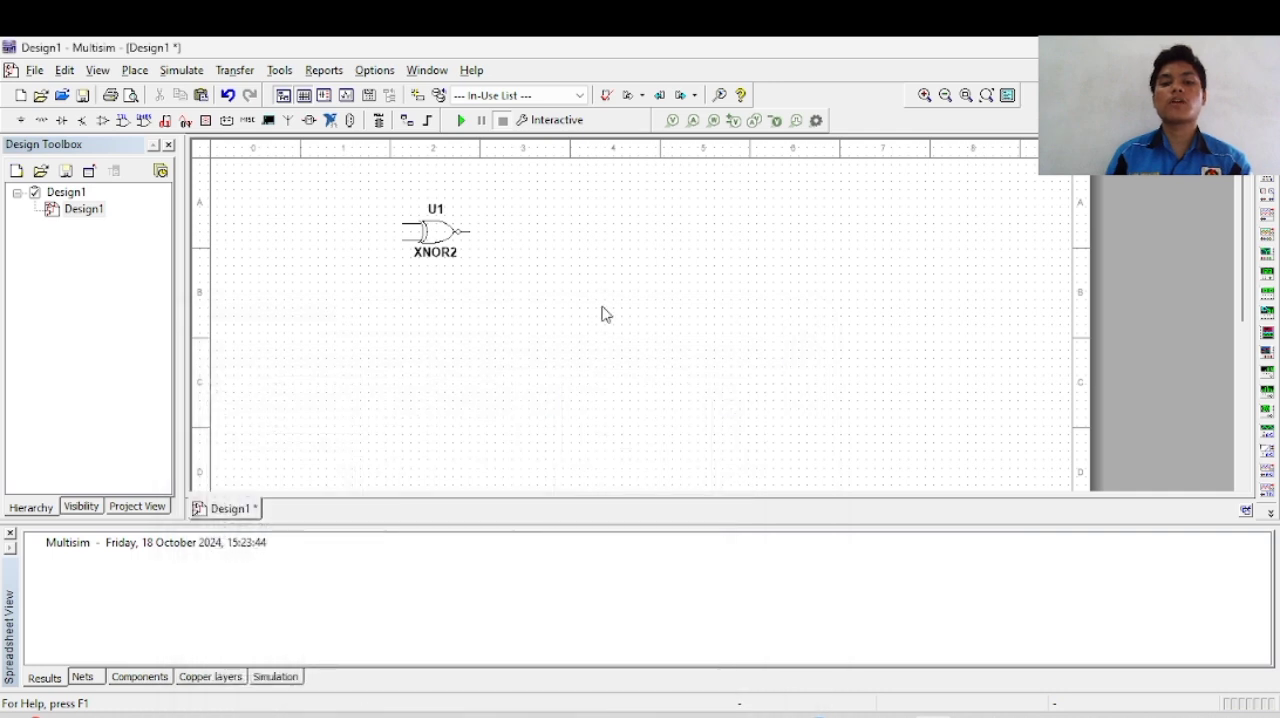
Step: Rotate the XNOR2 gate 90° counter clockwise twice so its output faces left
click(430, 238)
right_click(430, 238)
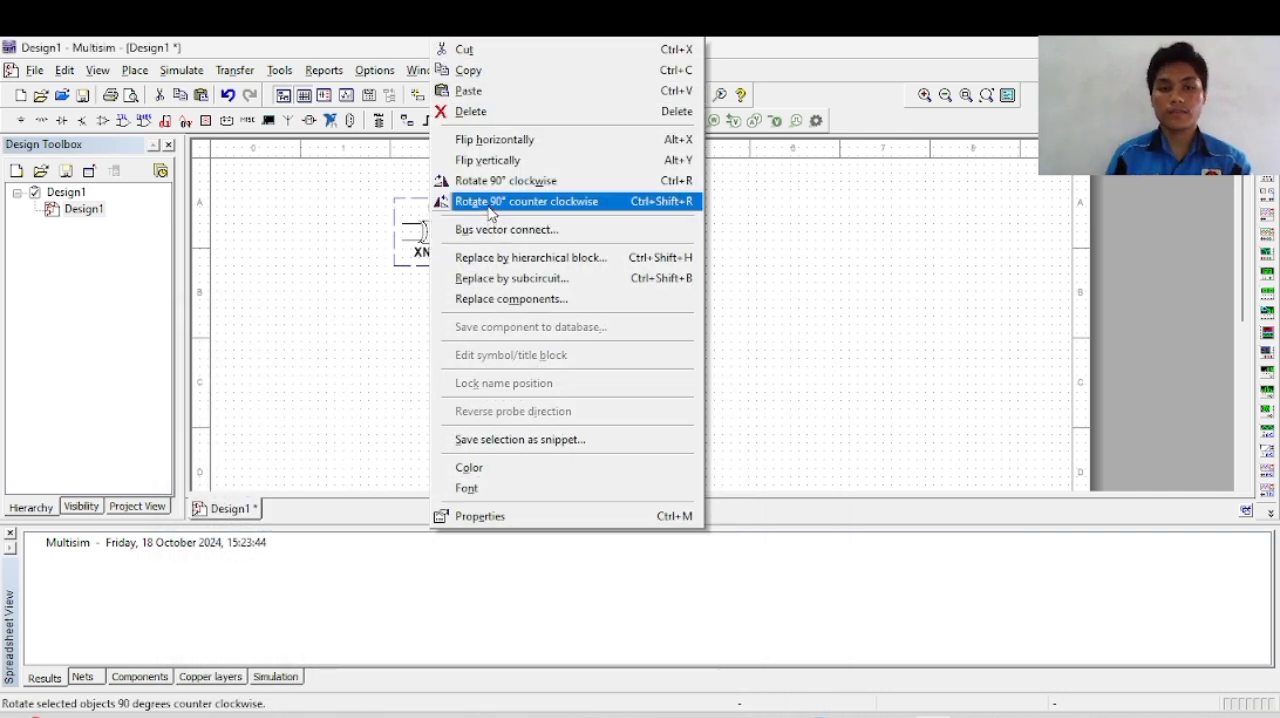
click(490, 204)
right_click(465, 220)
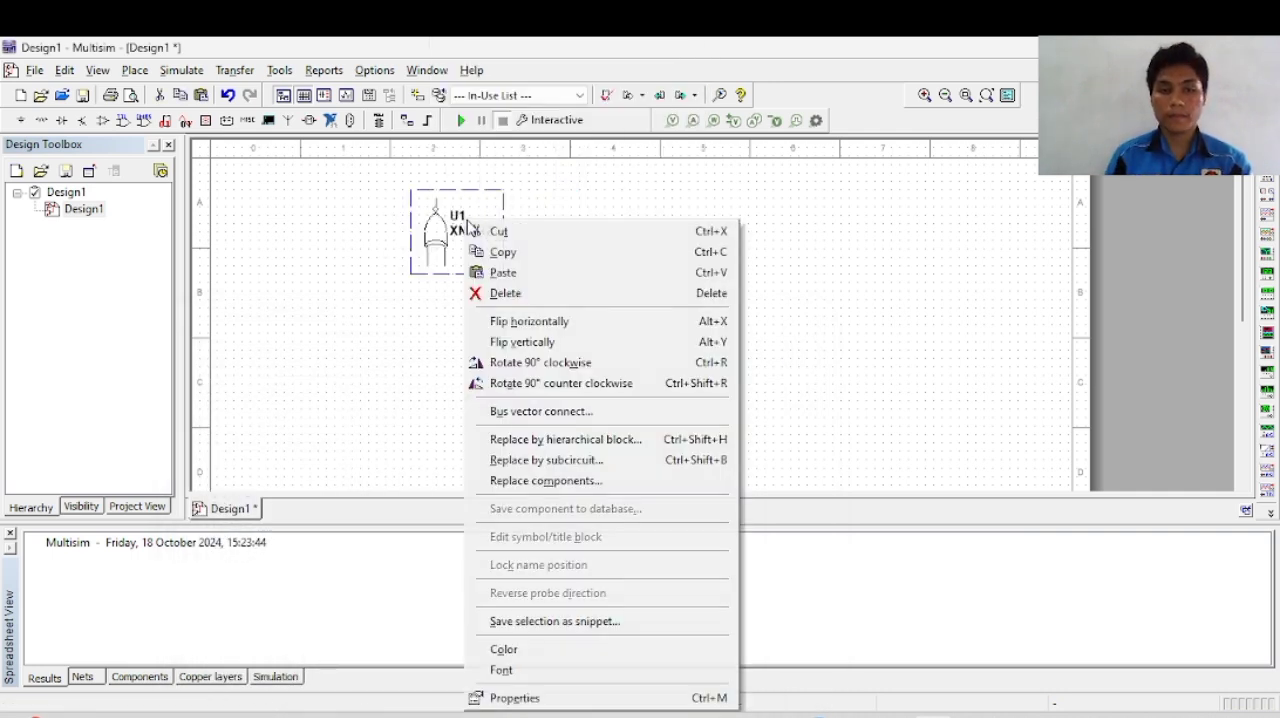
click(569, 382)
click(490, 322)
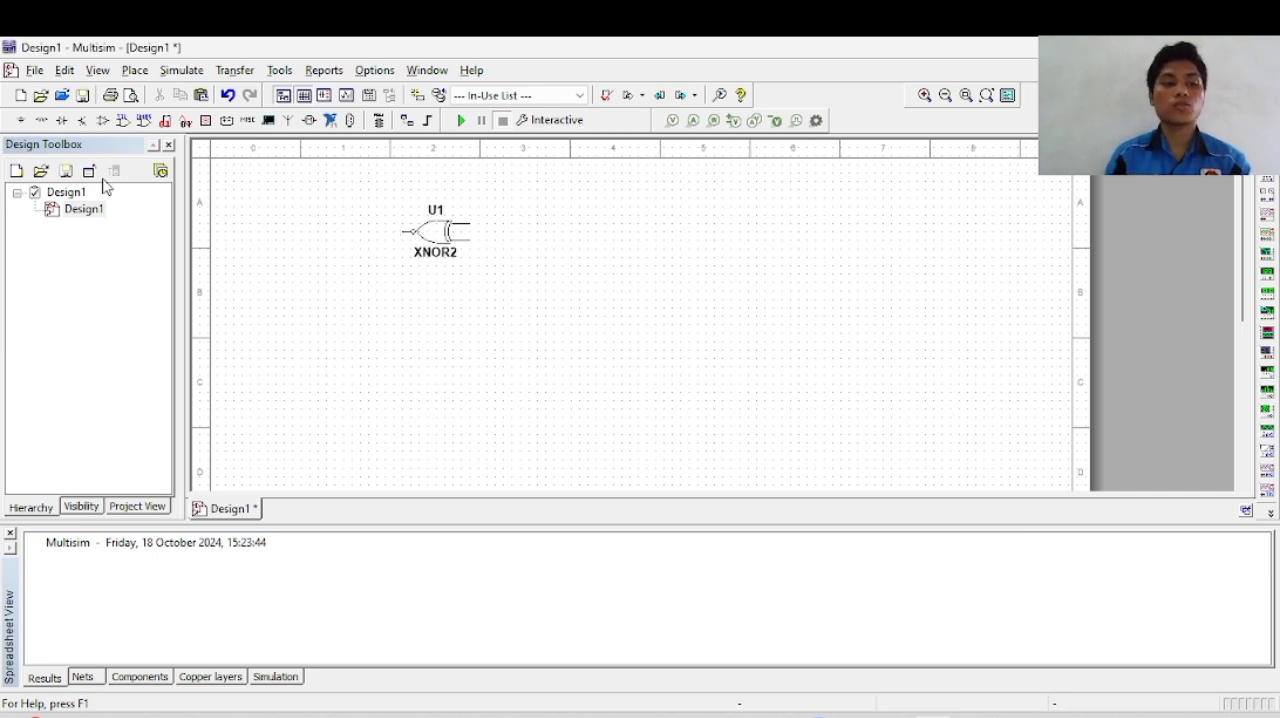
Step: Find CLOCK_VOLTAGE among all component groups and place it below and to the left of the XNOR2 gate
click(22, 121)
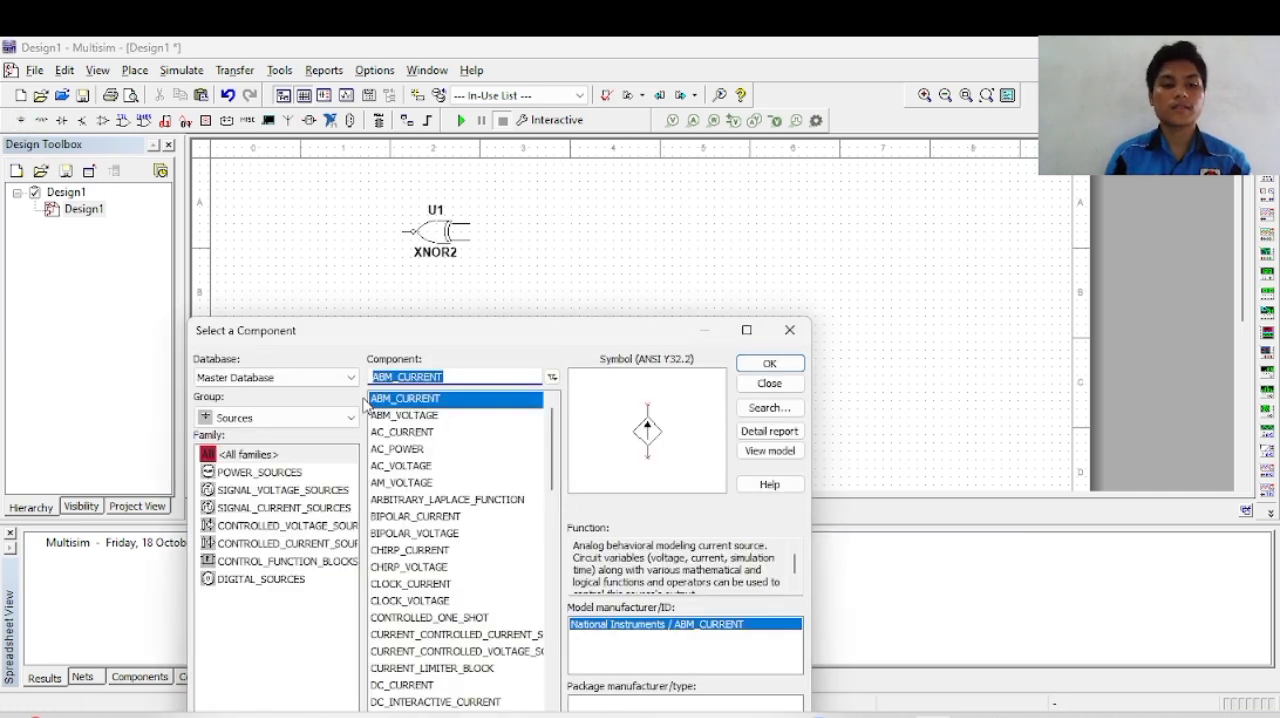
click(293, 419)
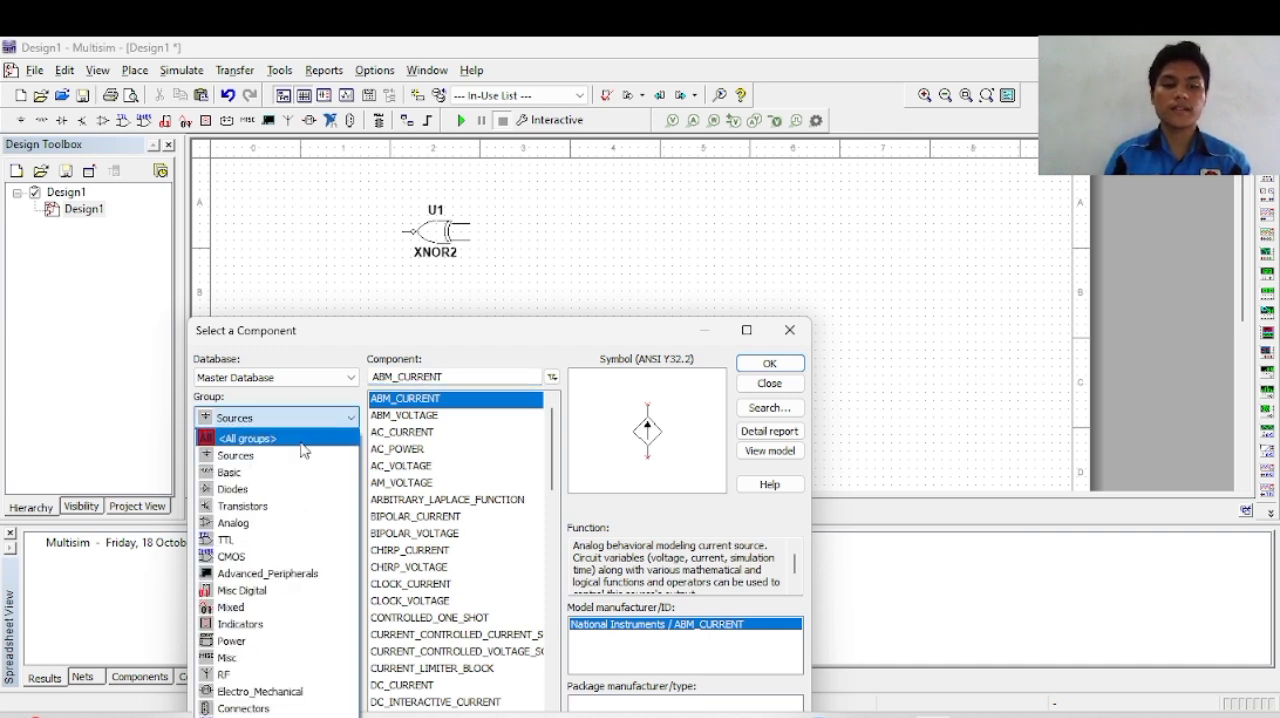
click(300, 440)
drag(463, 377, 217, 388)
text(clo)
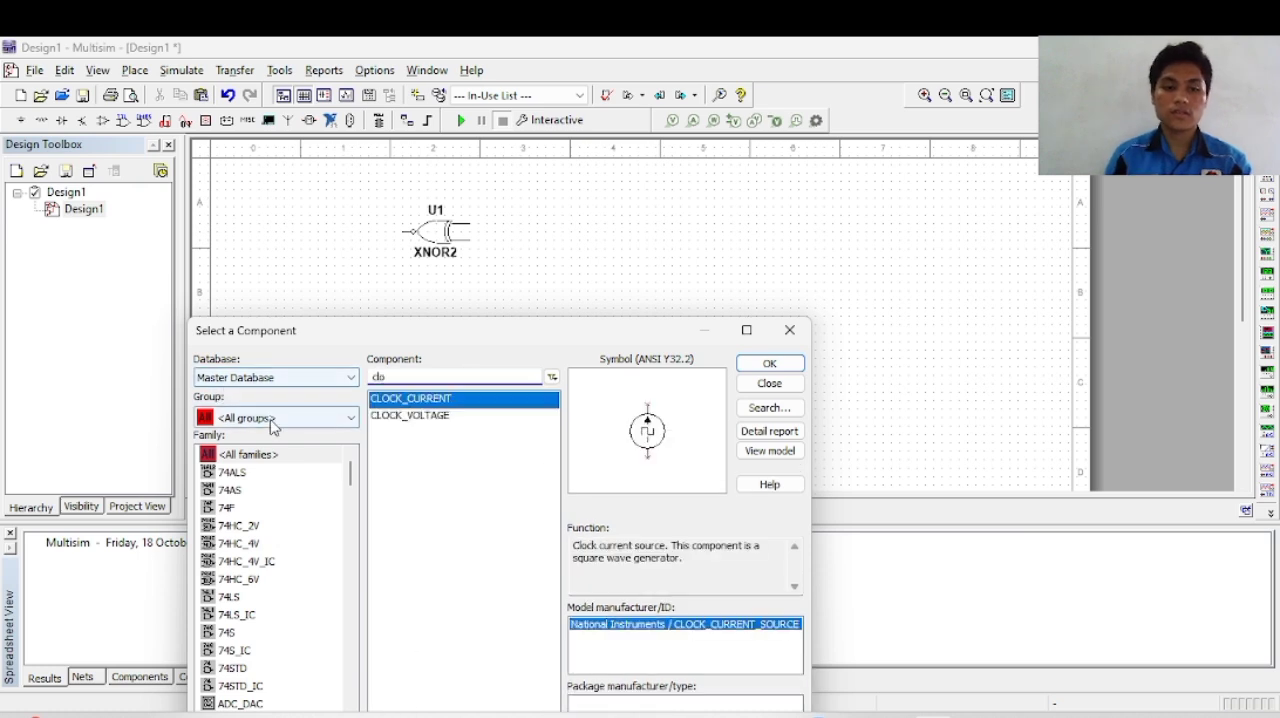
click(421, 416)
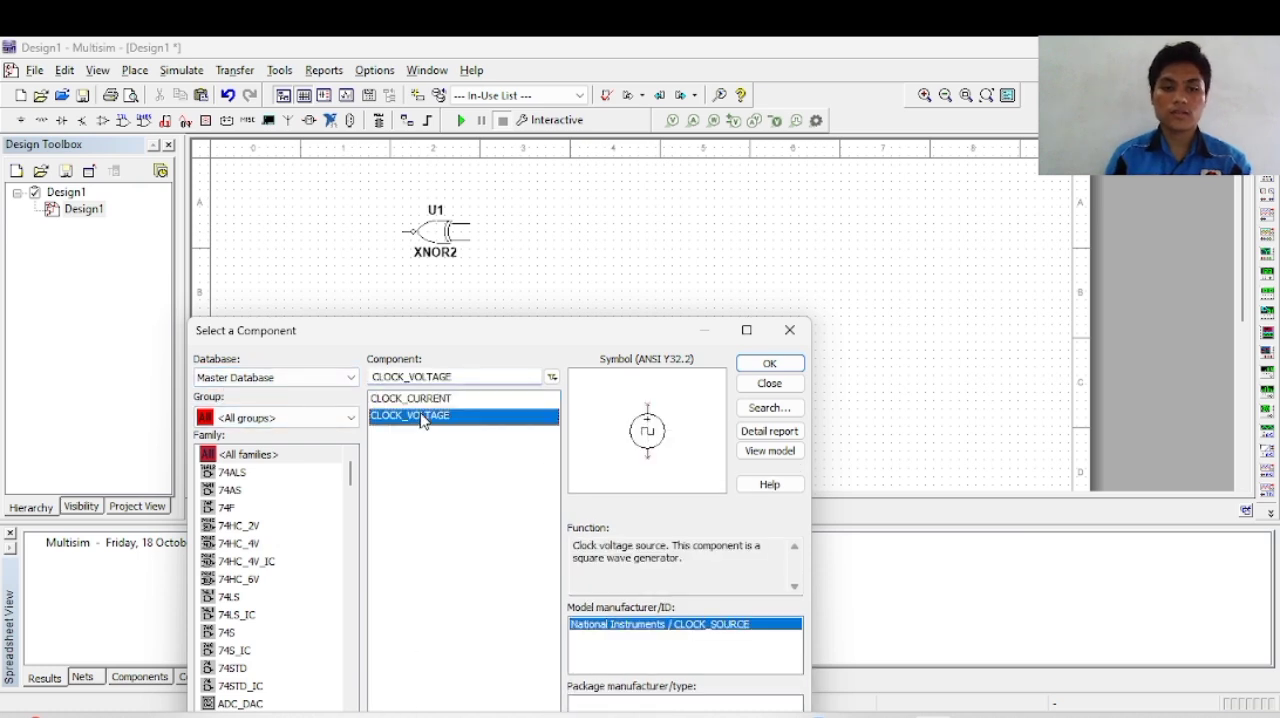
click(760, 365)
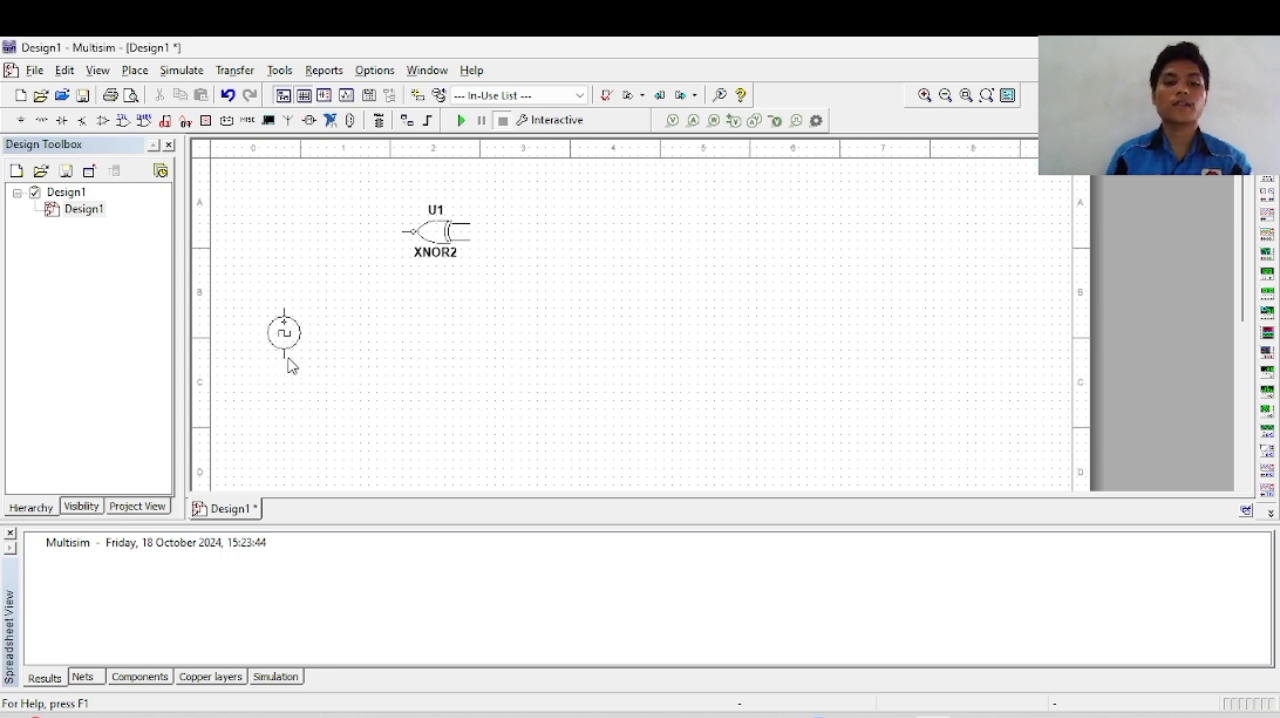
click(288, 363)
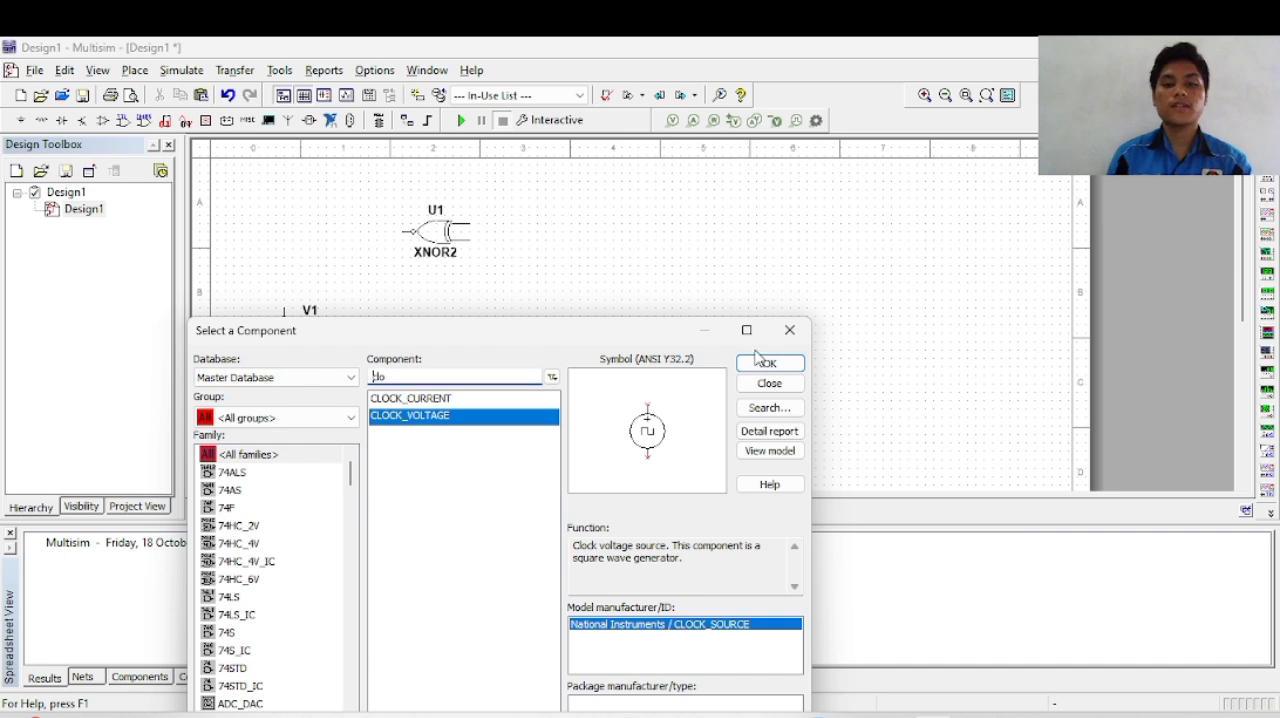
click(786, 340)
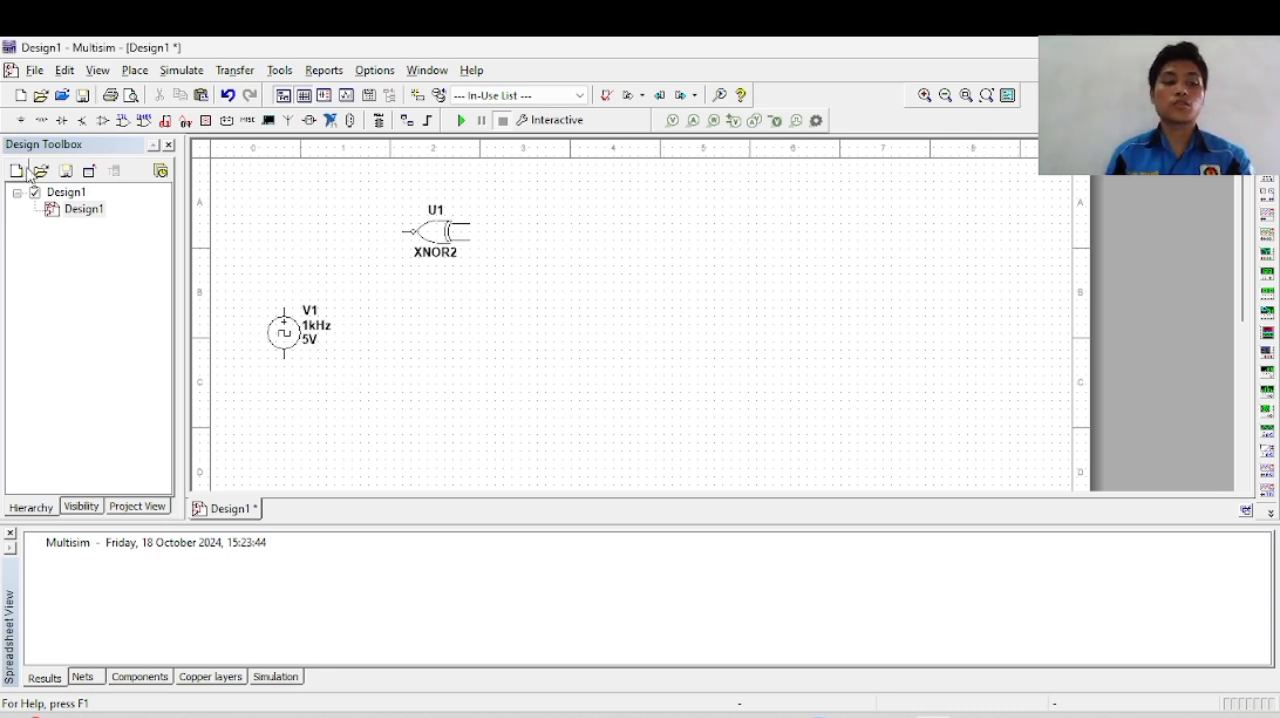
Step: Find the D_FF flip-flop among all component groups and place one below and to the right of the XNOR2 gate
click(40, 132)
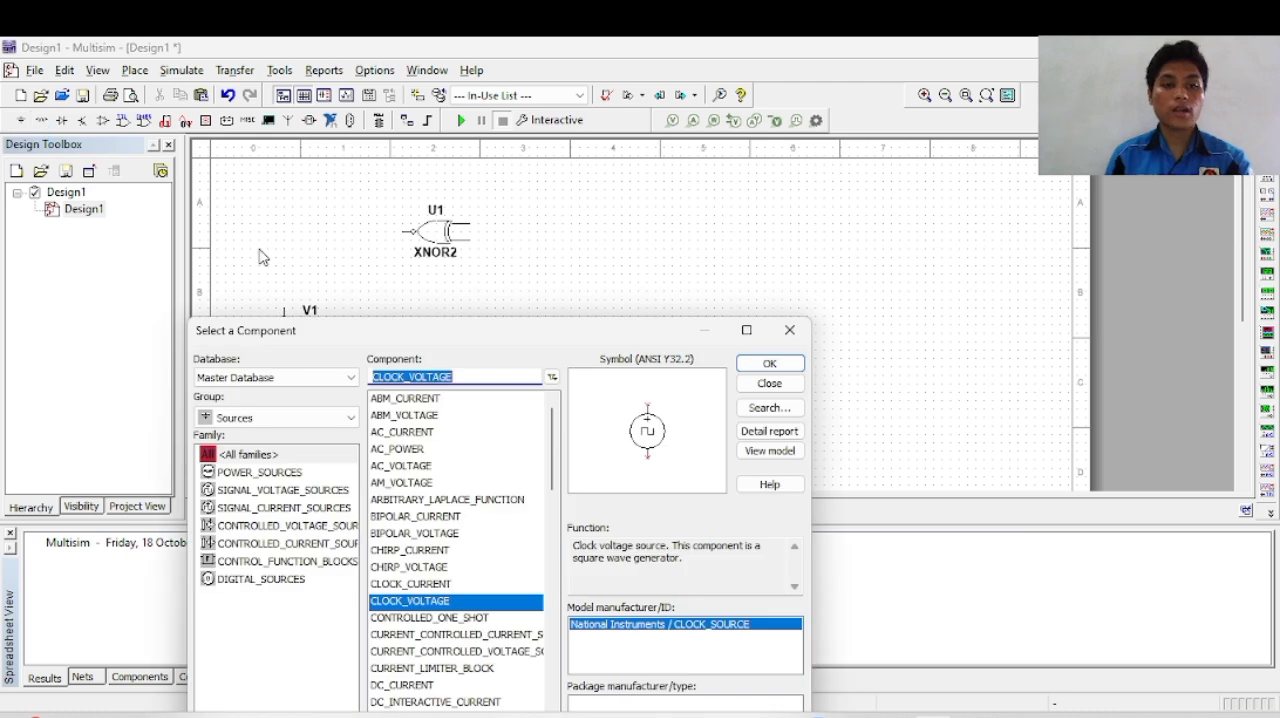
click(350, 418)
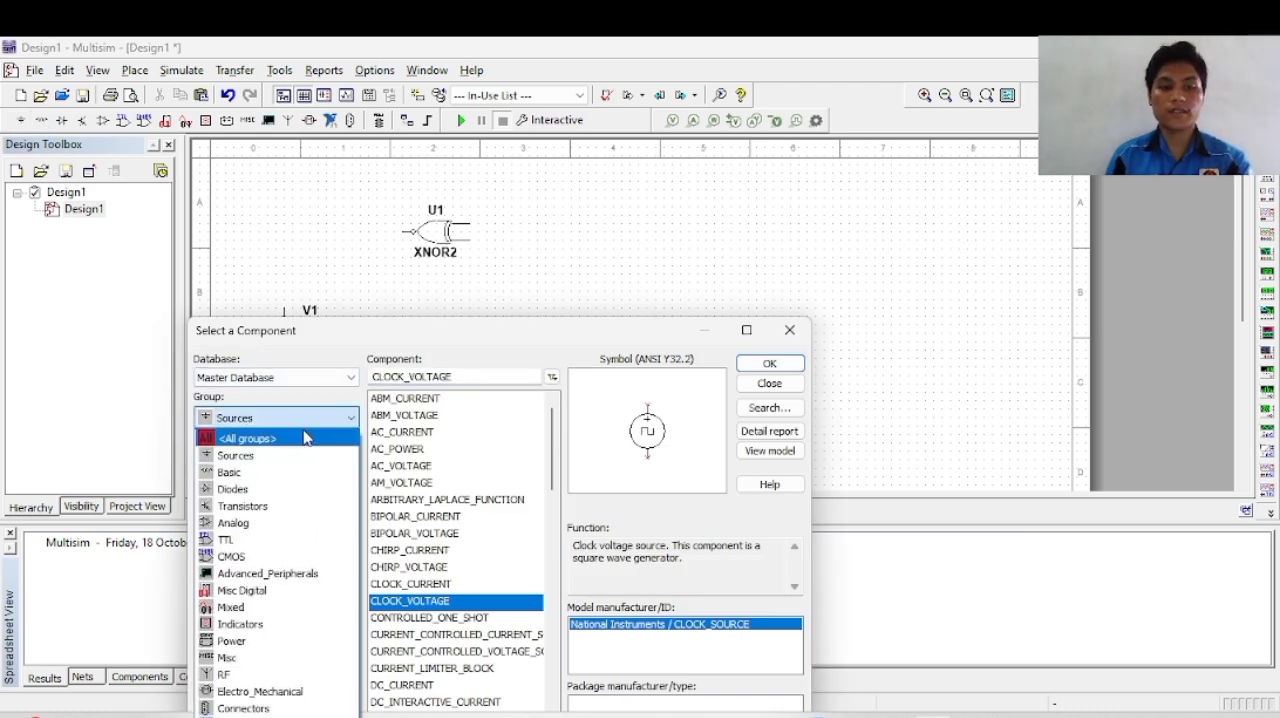
click(250, 438)
double_click(445, 377)
text(clo)
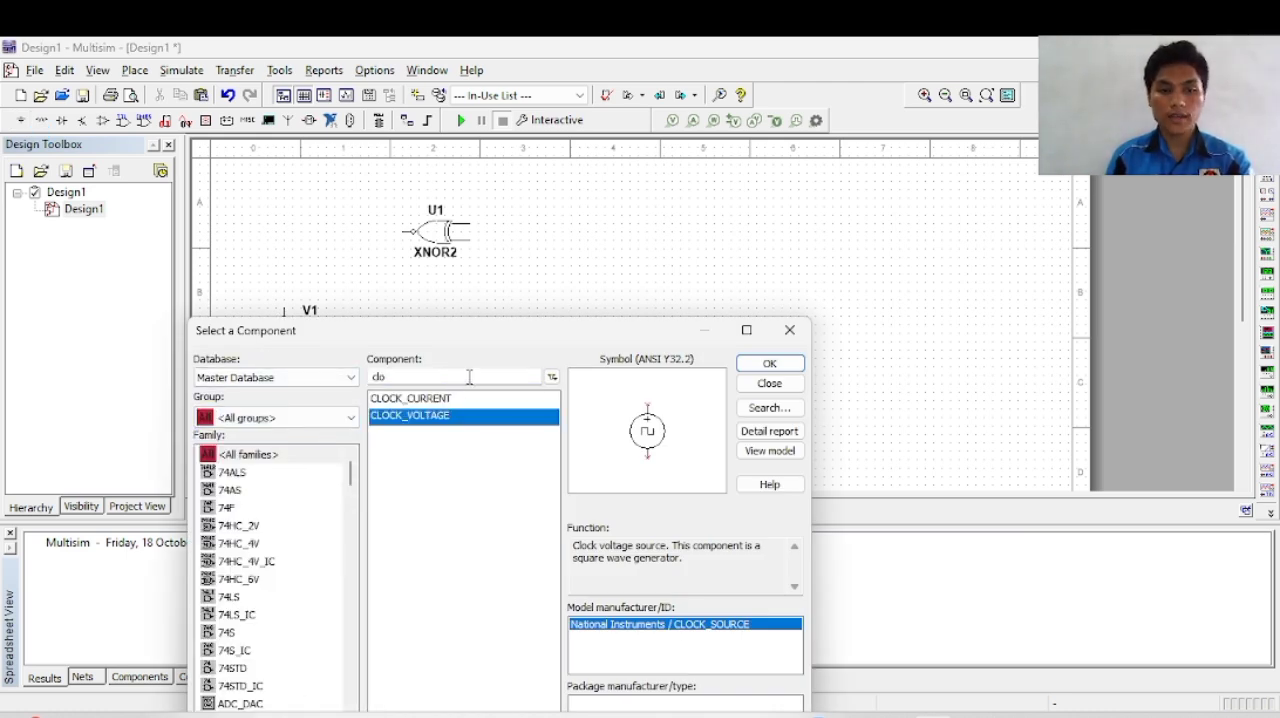
key(BackSpace)
key(BackSpace)
key(BackSpace)
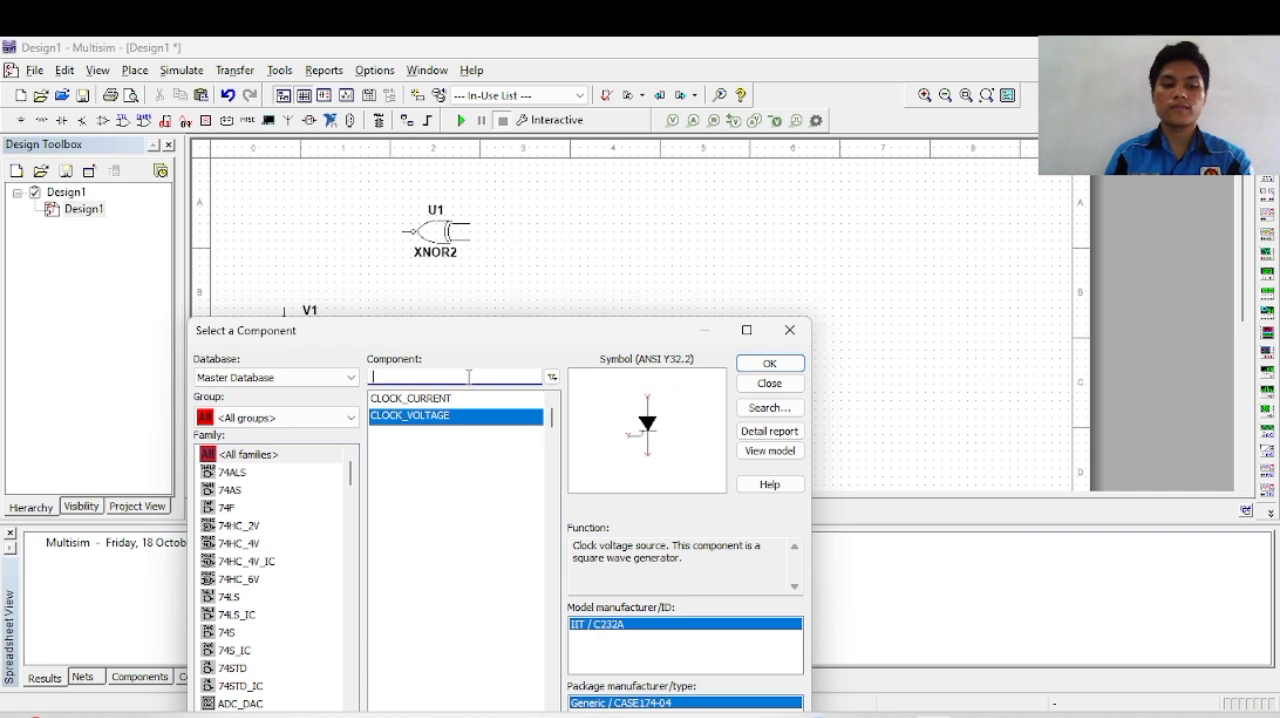
text(d)
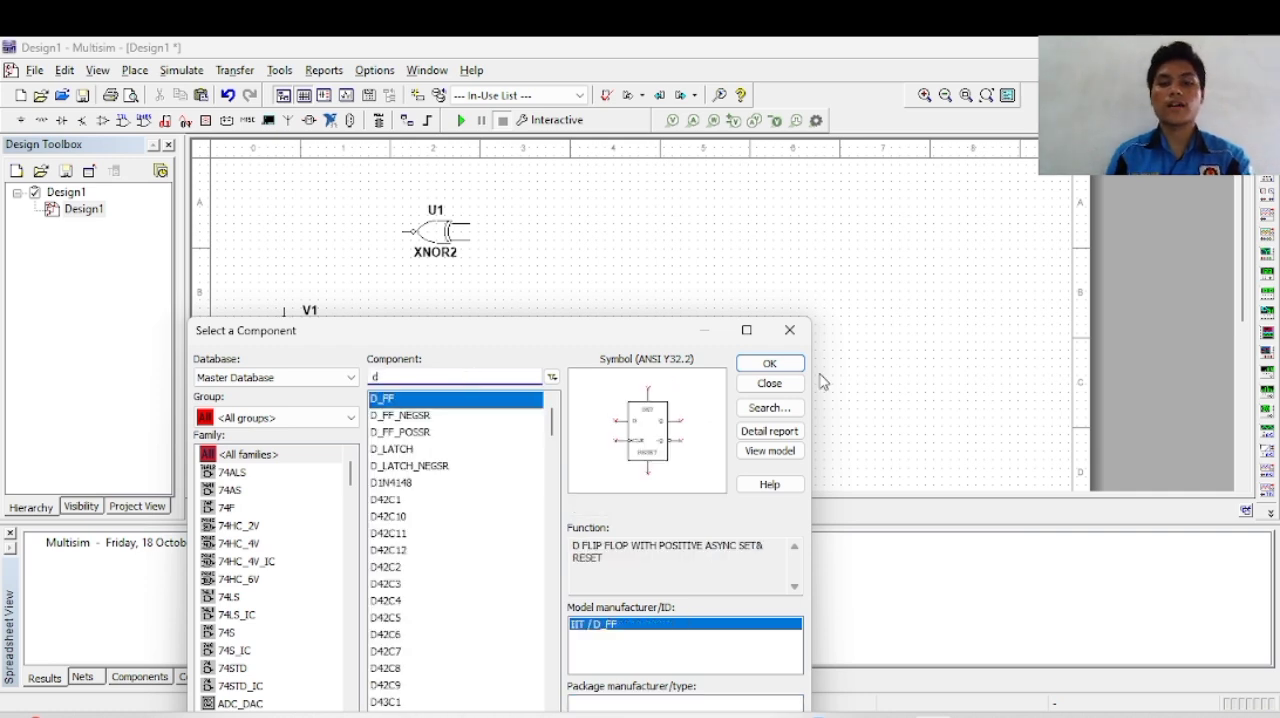
click(769, 363)
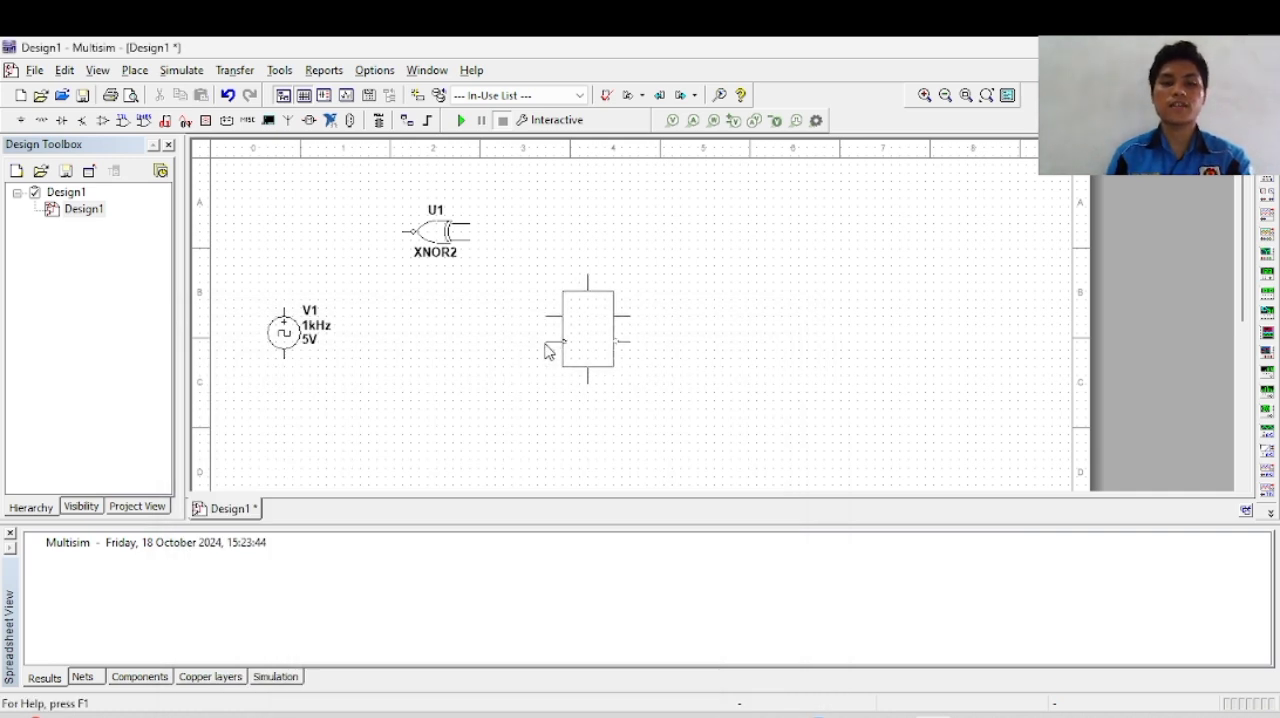
click(544, 351)
Step: Place a second D_FF flip-flop to the right of the first and move the clock voltage source slightly lower
click(766, 363)
click(739, 351)
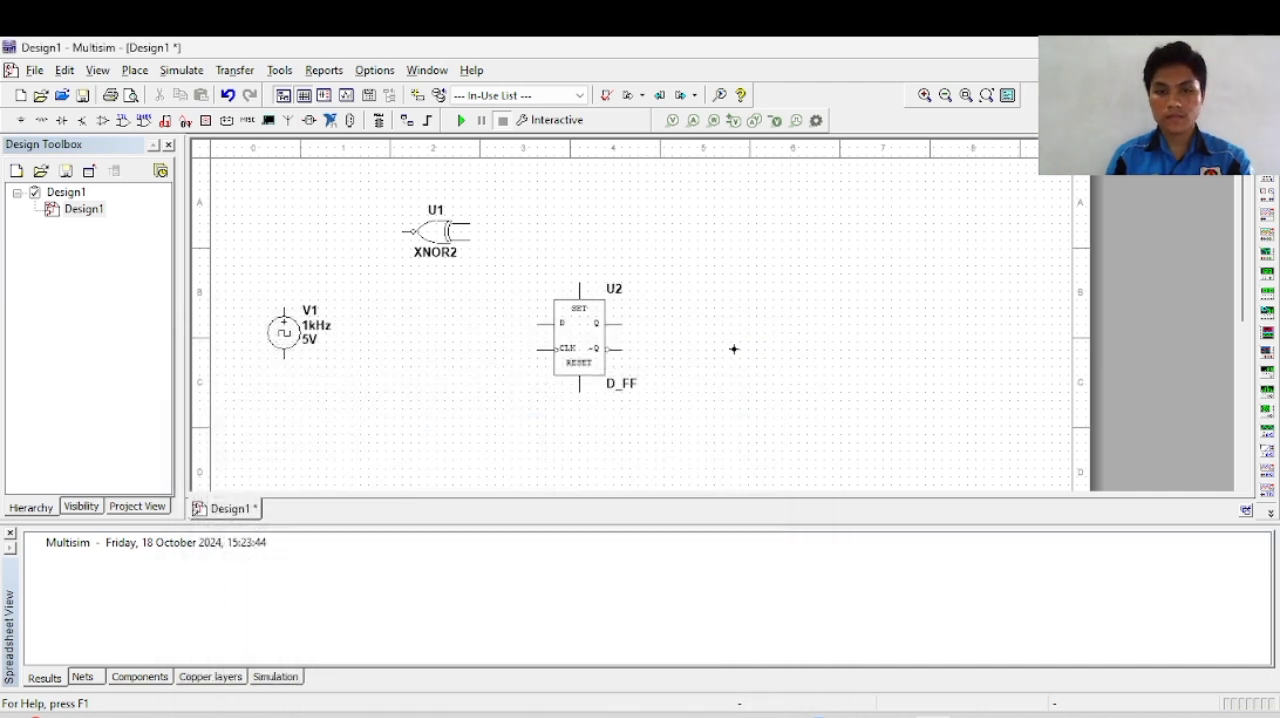
click(790, 330)
drag(301, 328, 300, 364)
click(420, 346)
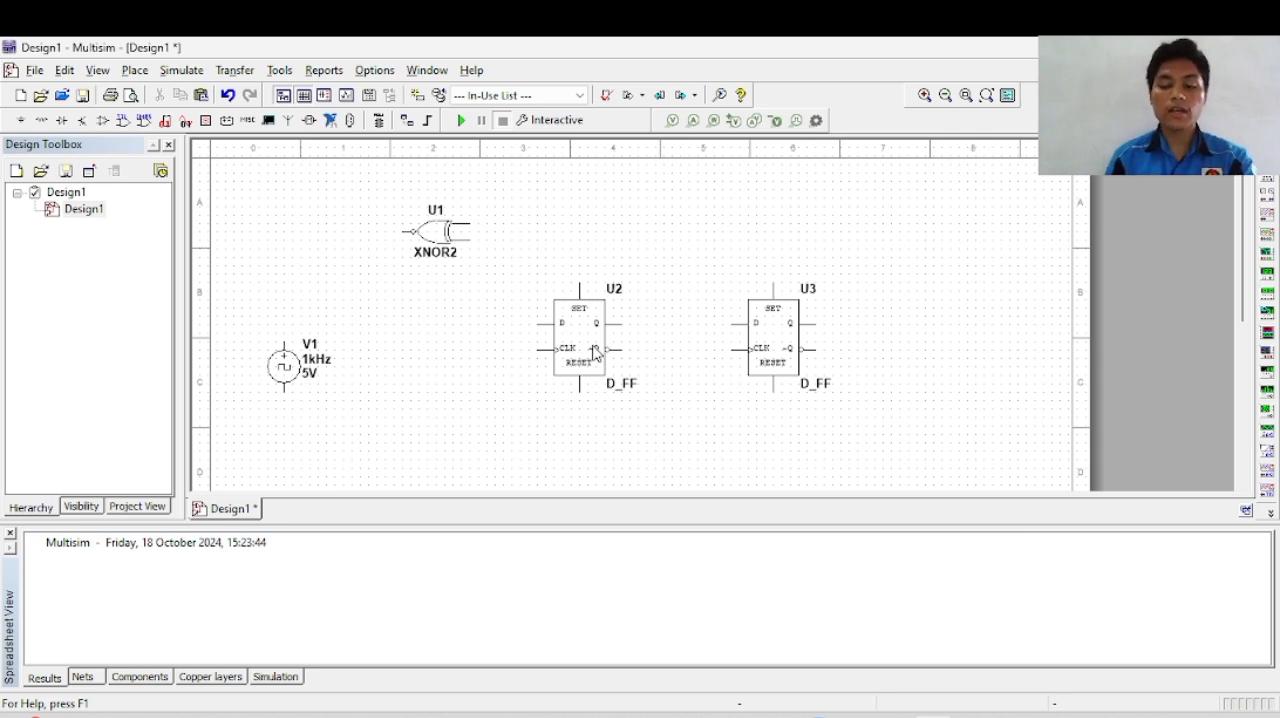
Step: Search all component groups for "dcd" parts
click(21, 121)
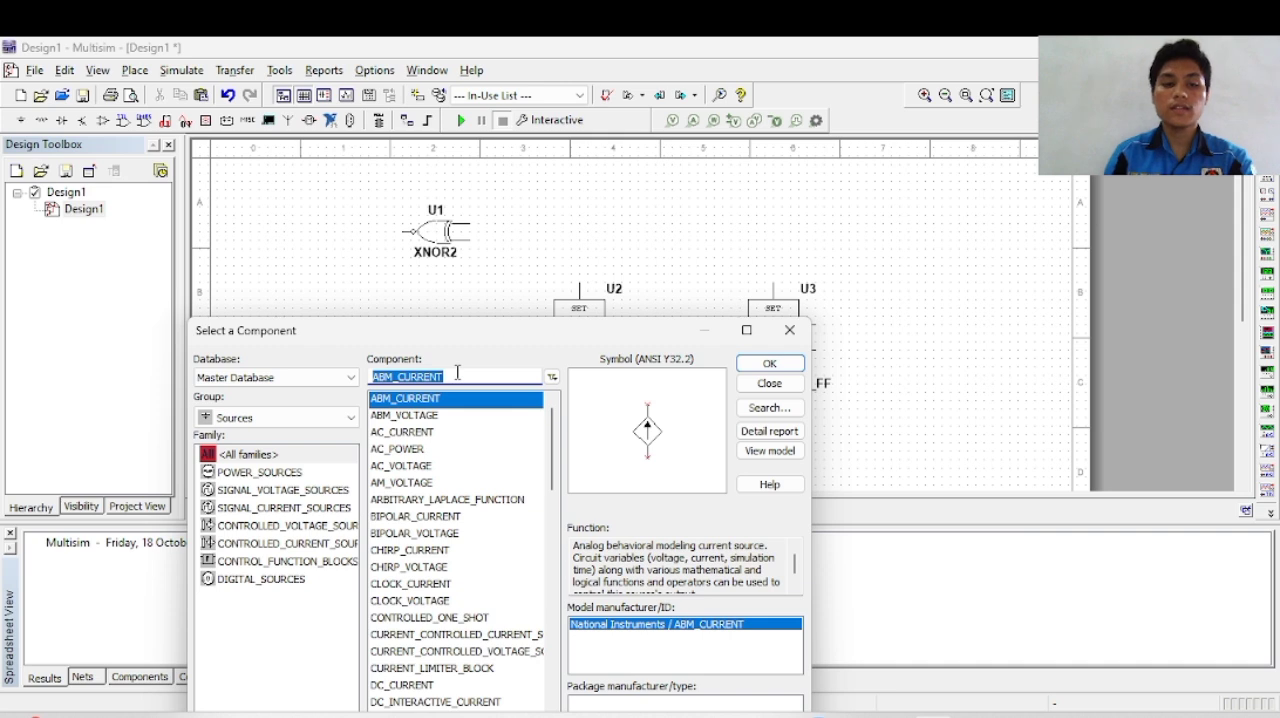
click(300, 418)
click(329, 430)
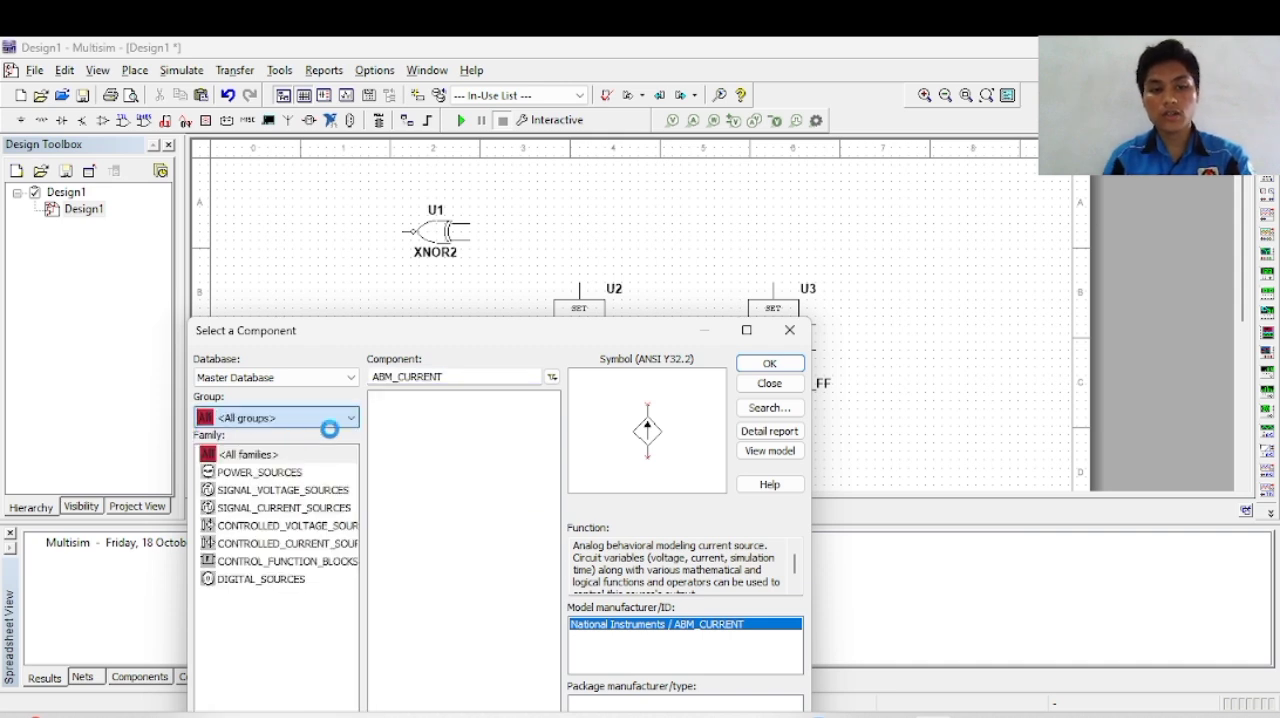
click(470, 378)
text(d)
key(BackSpace)
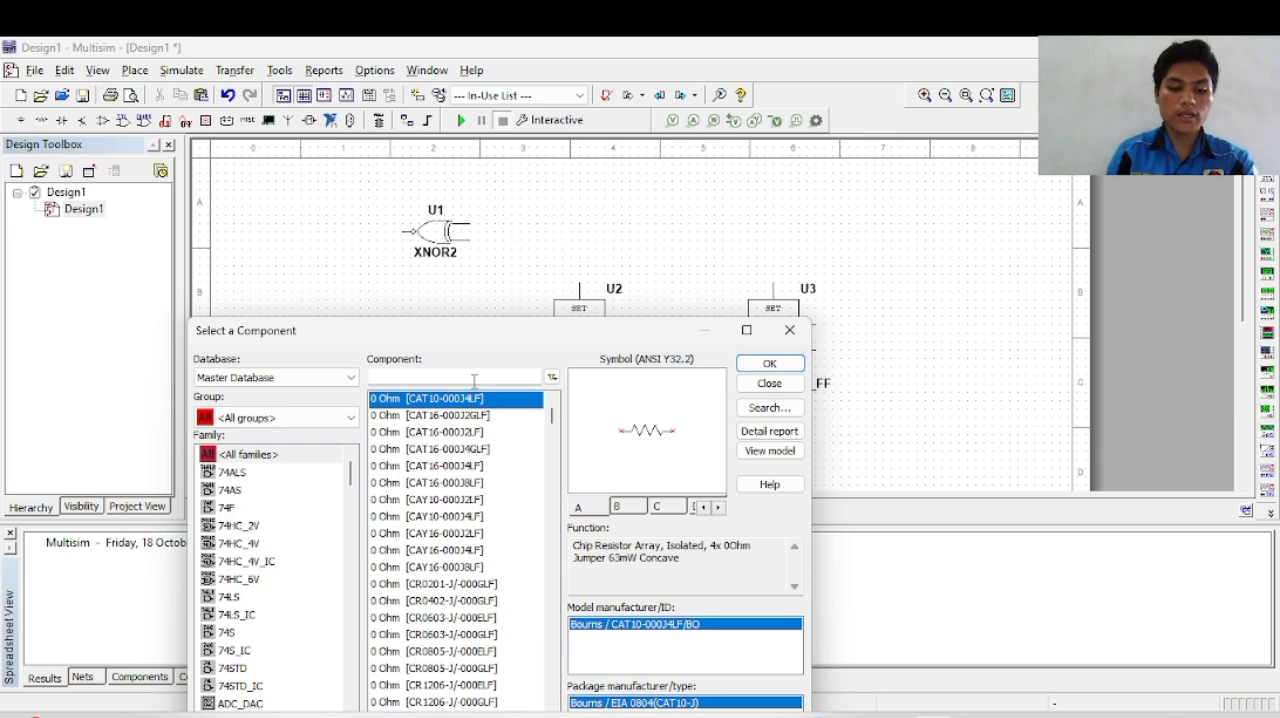
text(dcd)
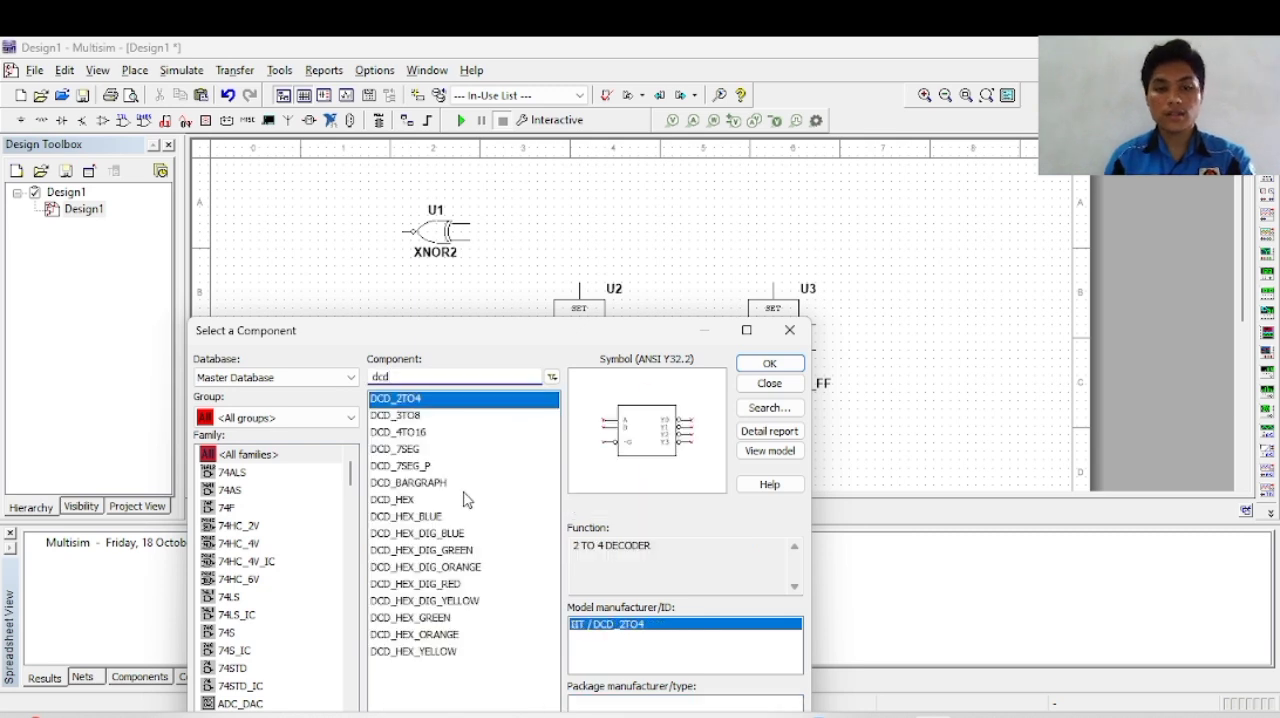
Step: Choose the DCD_HEX_DIG_GREEN seven-segment display and place it to the right of the second flip-flop
click(428, 502)
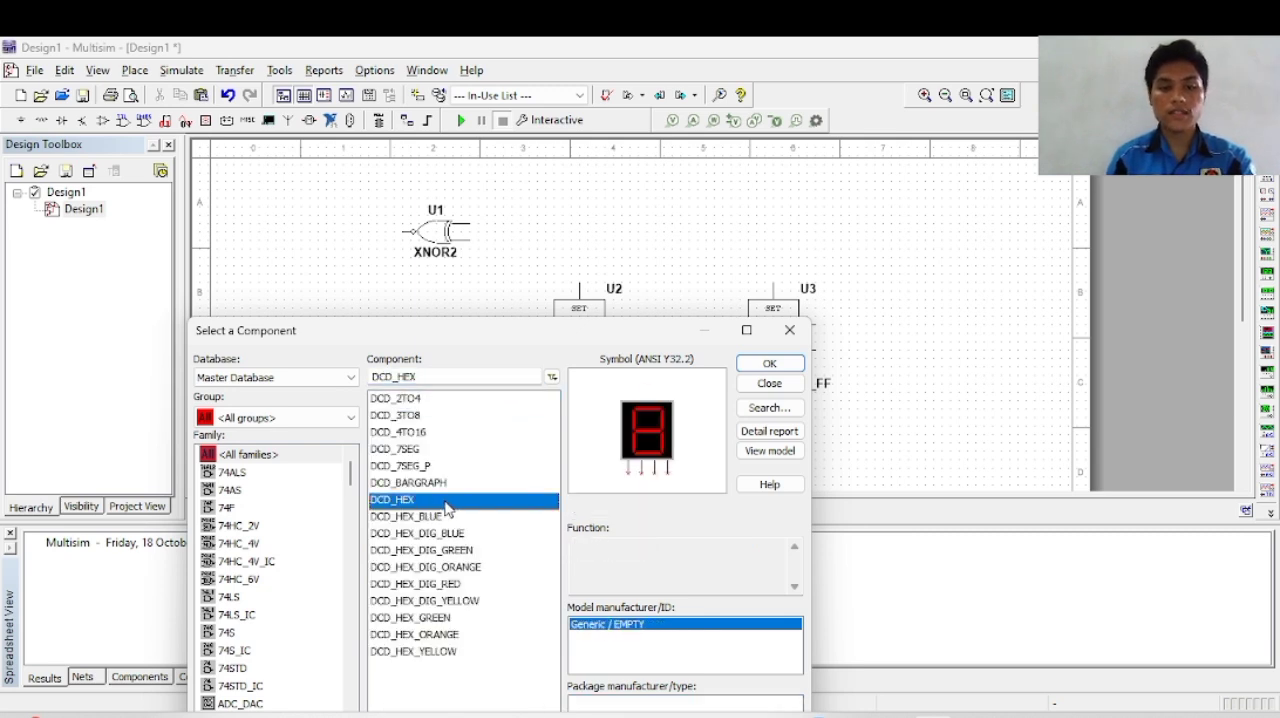
click(476, 517)
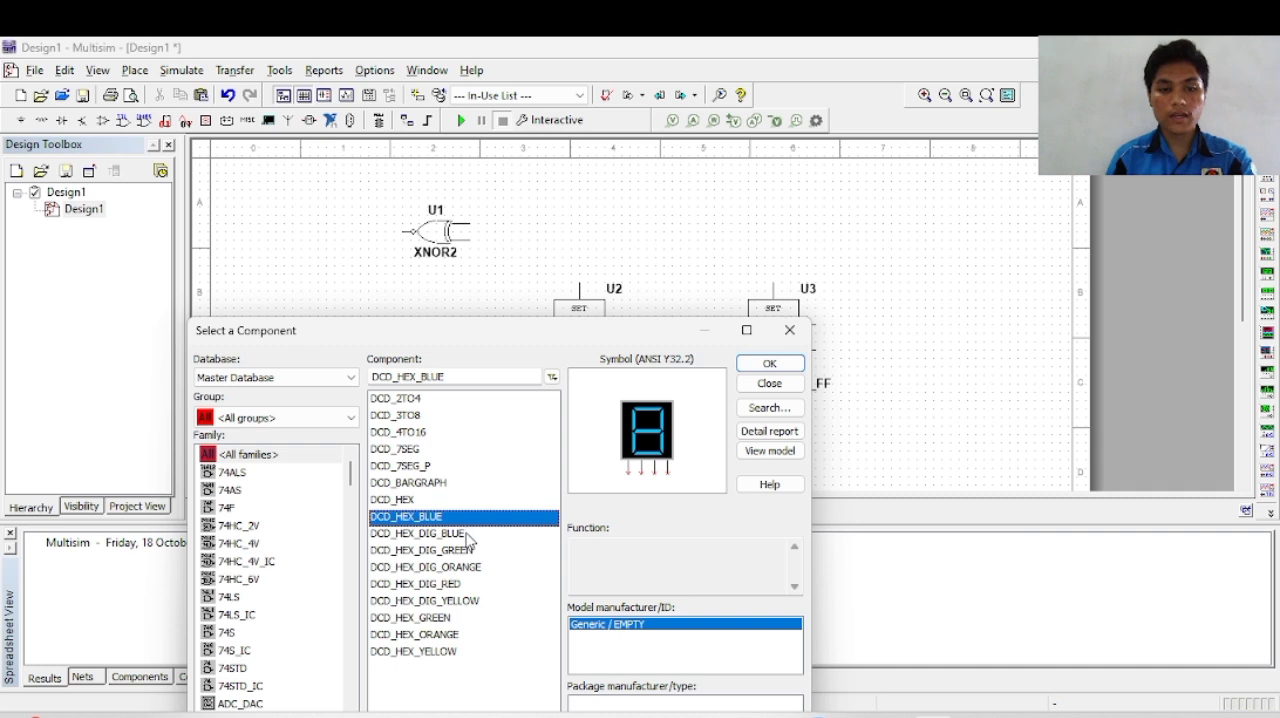
click(466, 534)
click(452, 500)
click(460, 551)
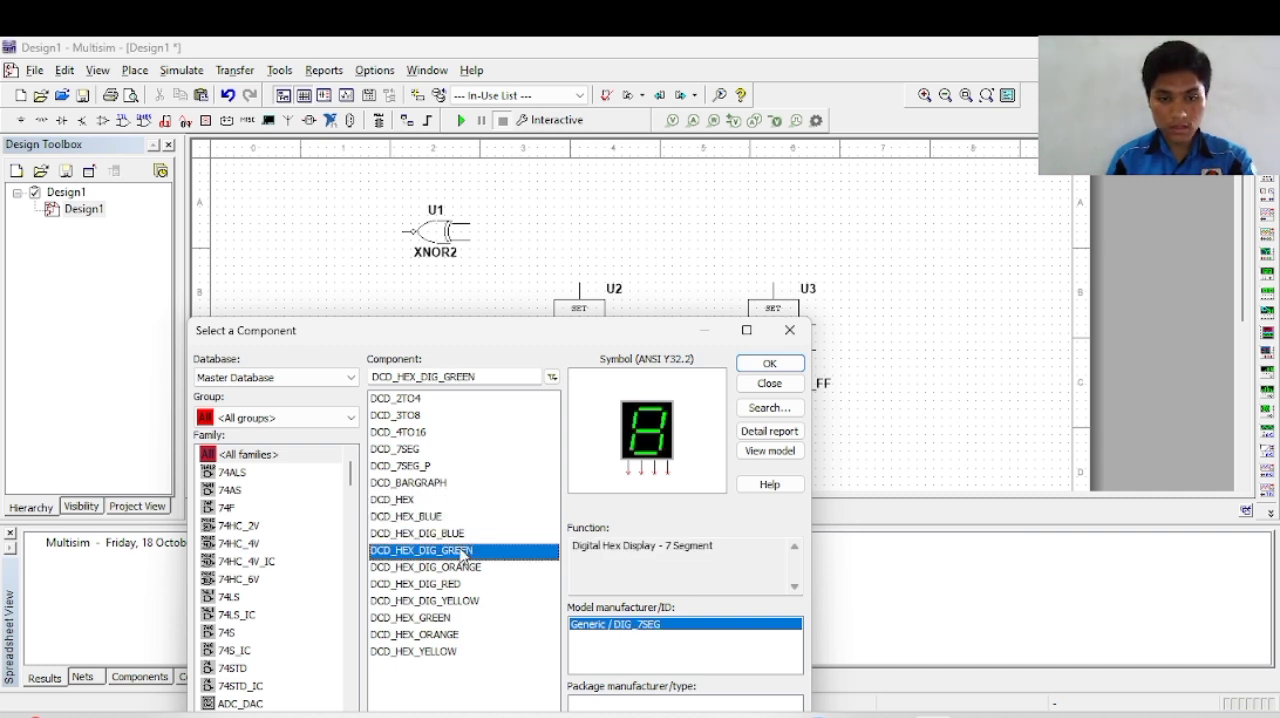
click(768, 364)
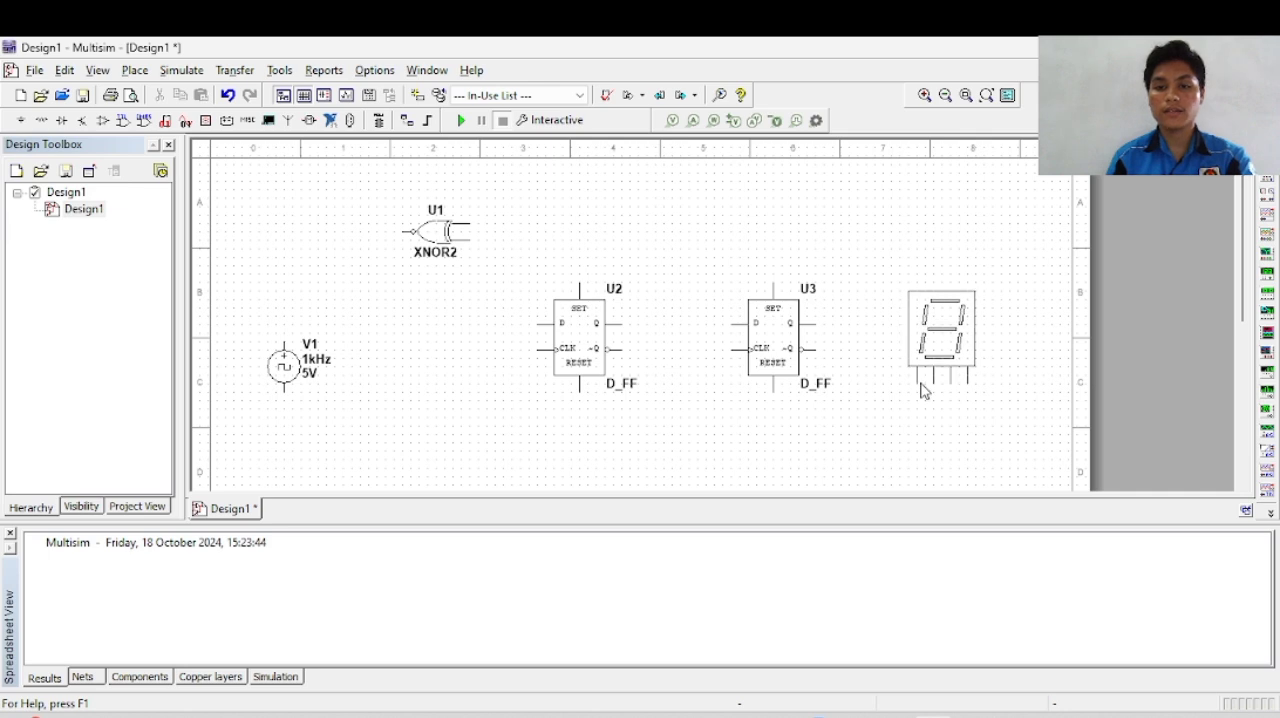
click(922, 390)
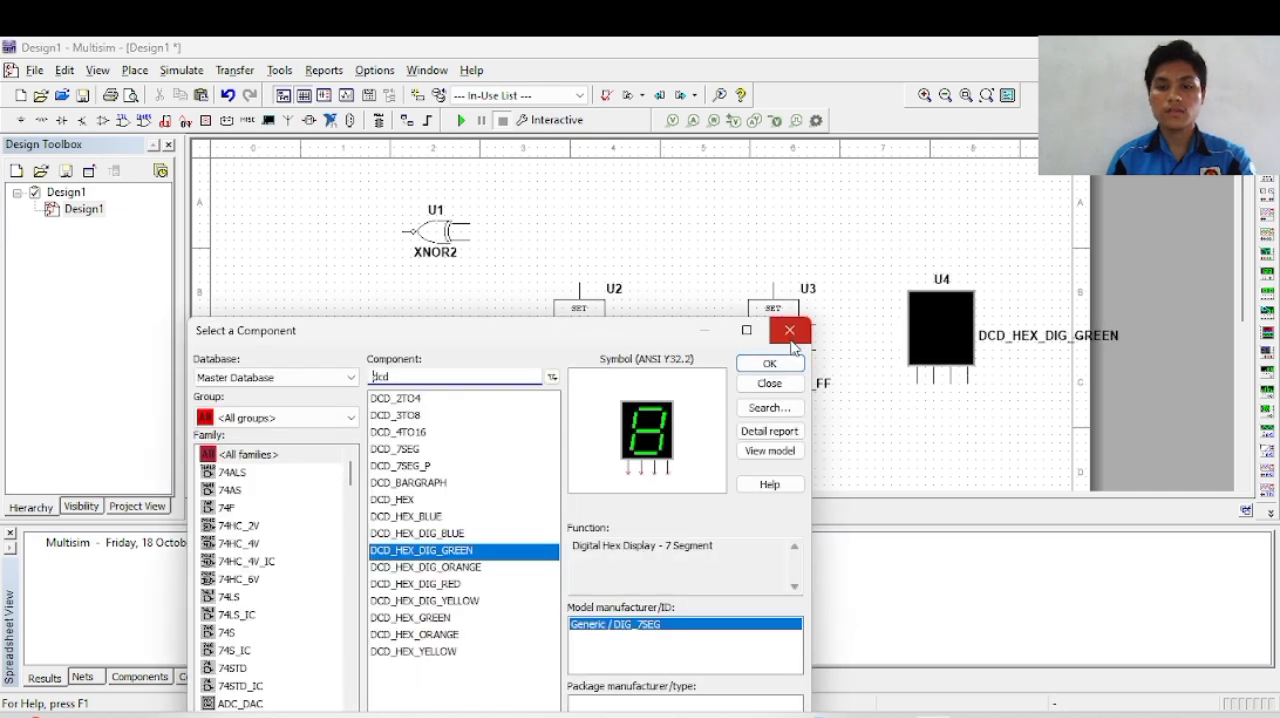
click(790, 331)
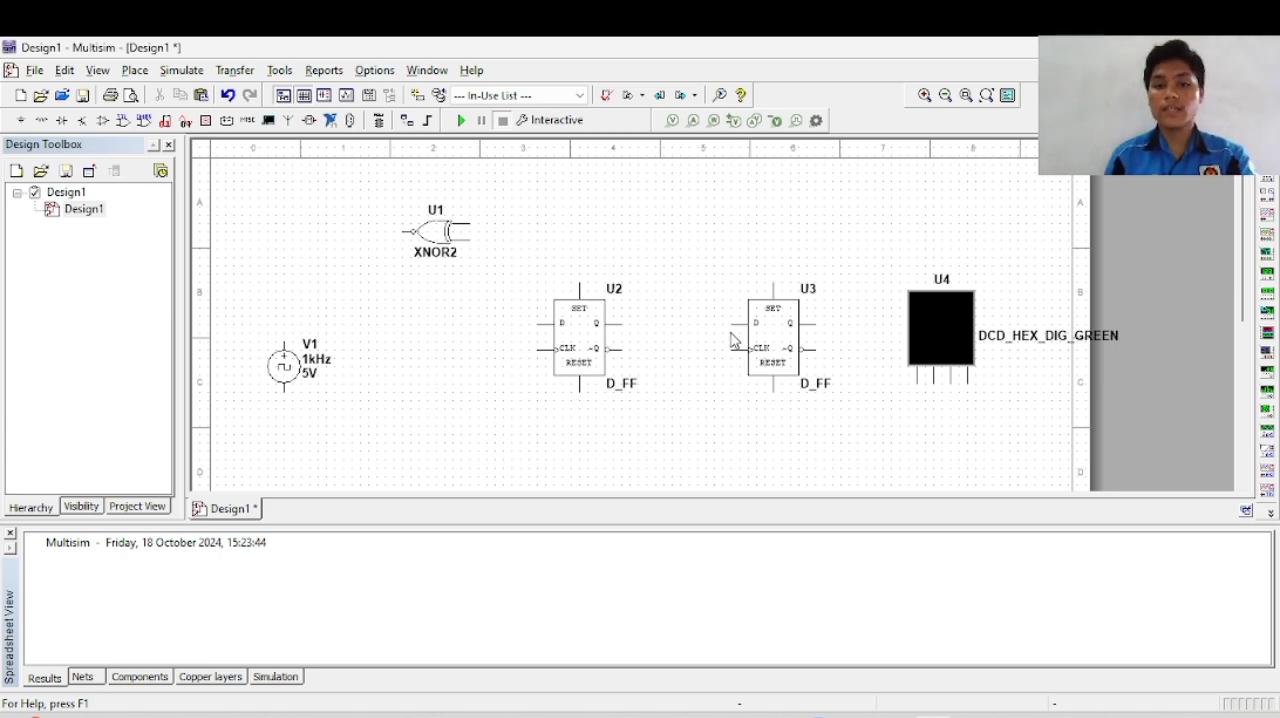
scroll(732, 339, down, 4)
scroll(732, 339, up, 4)
scroll(733, 336, down, 3)
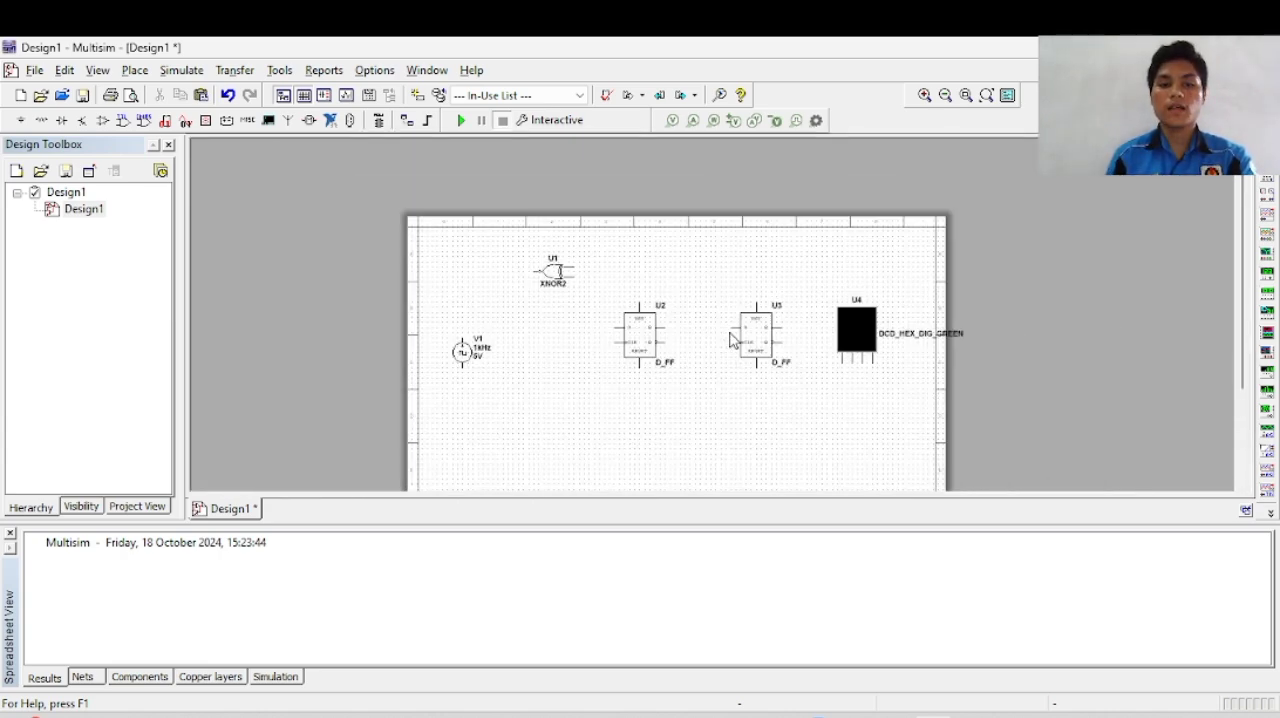
Step: Search all component groups in the Master Database for "pro" parts
scroll(734, 336, up, 2)
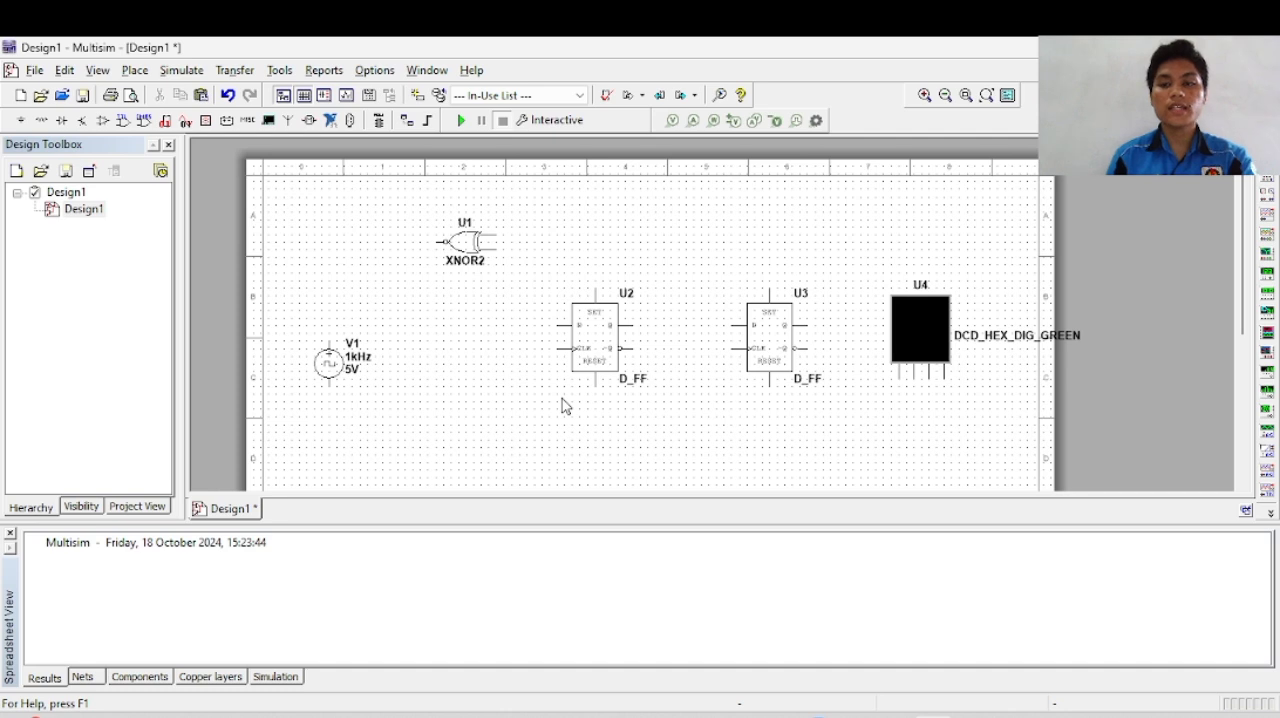
drag(1243, 235, 1243, 263)
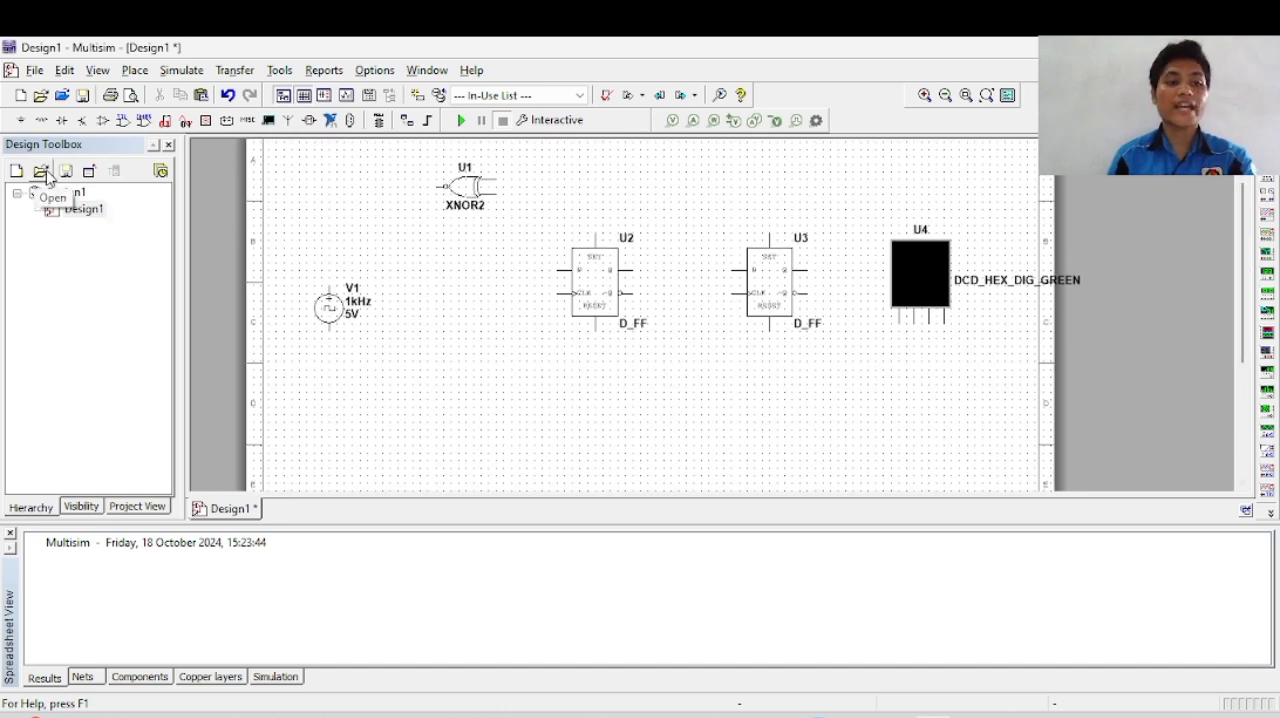
click(21, 120)
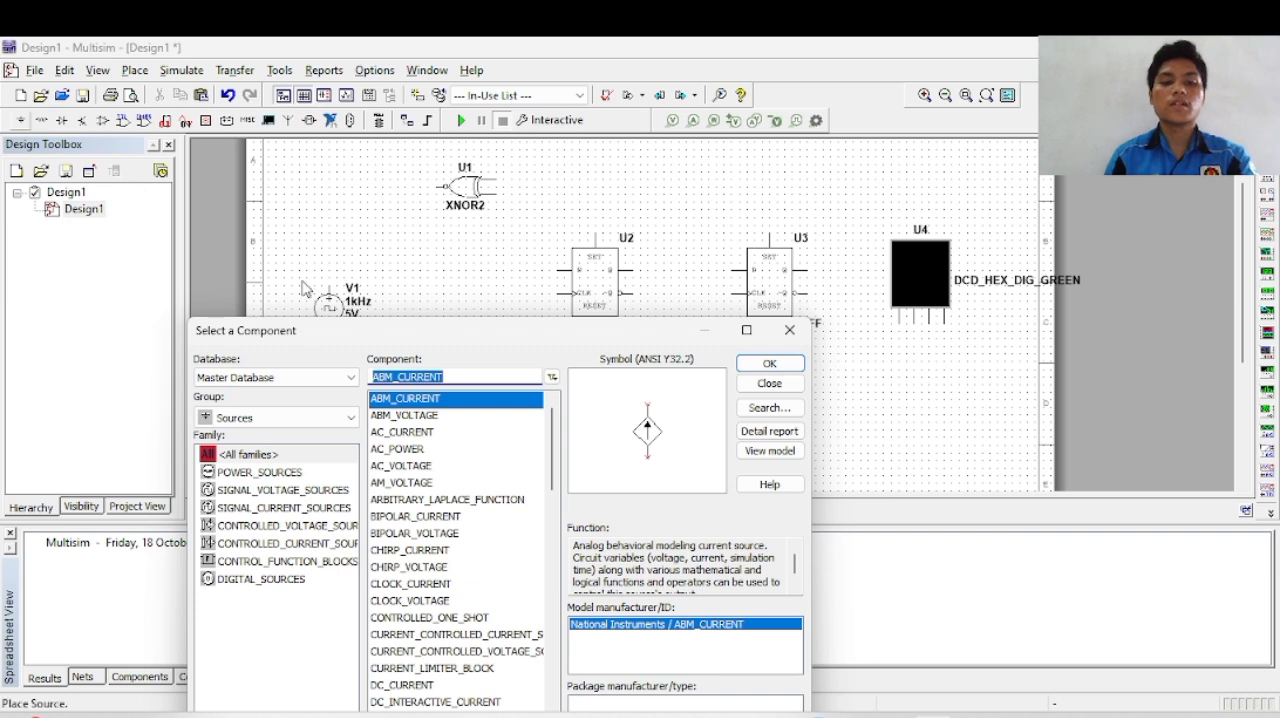
key(BackSpace)
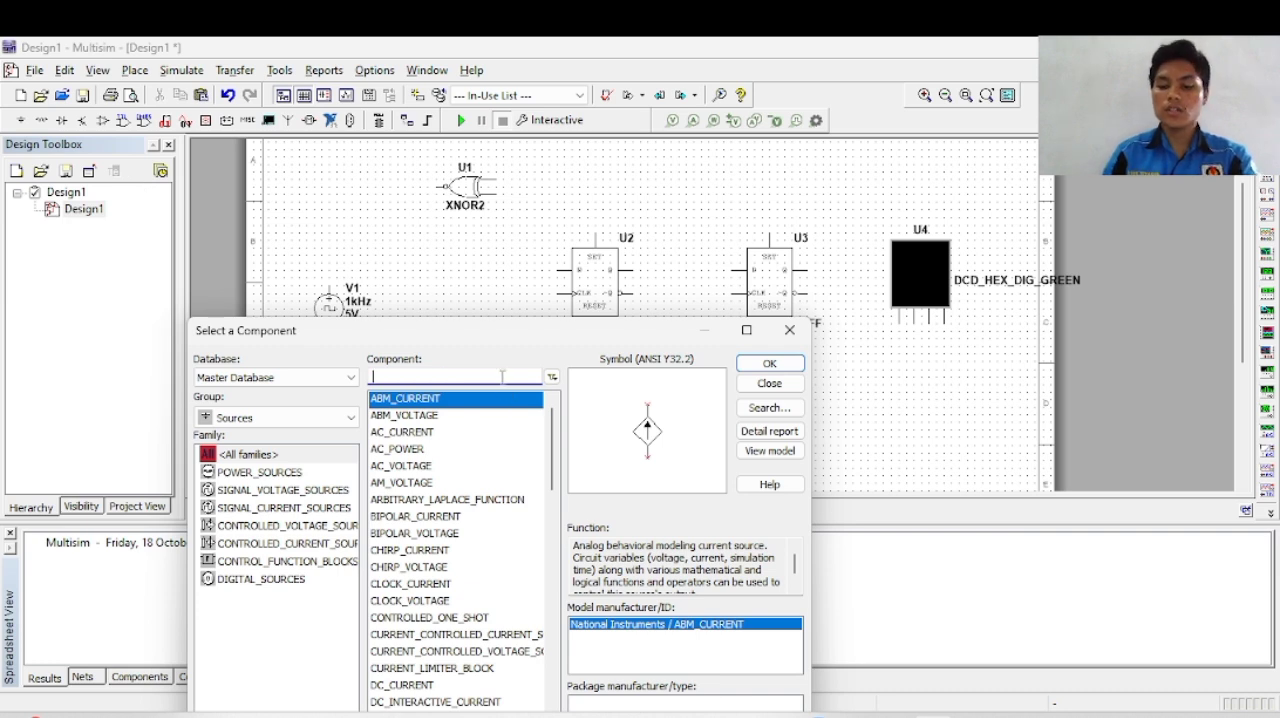
text(pro)
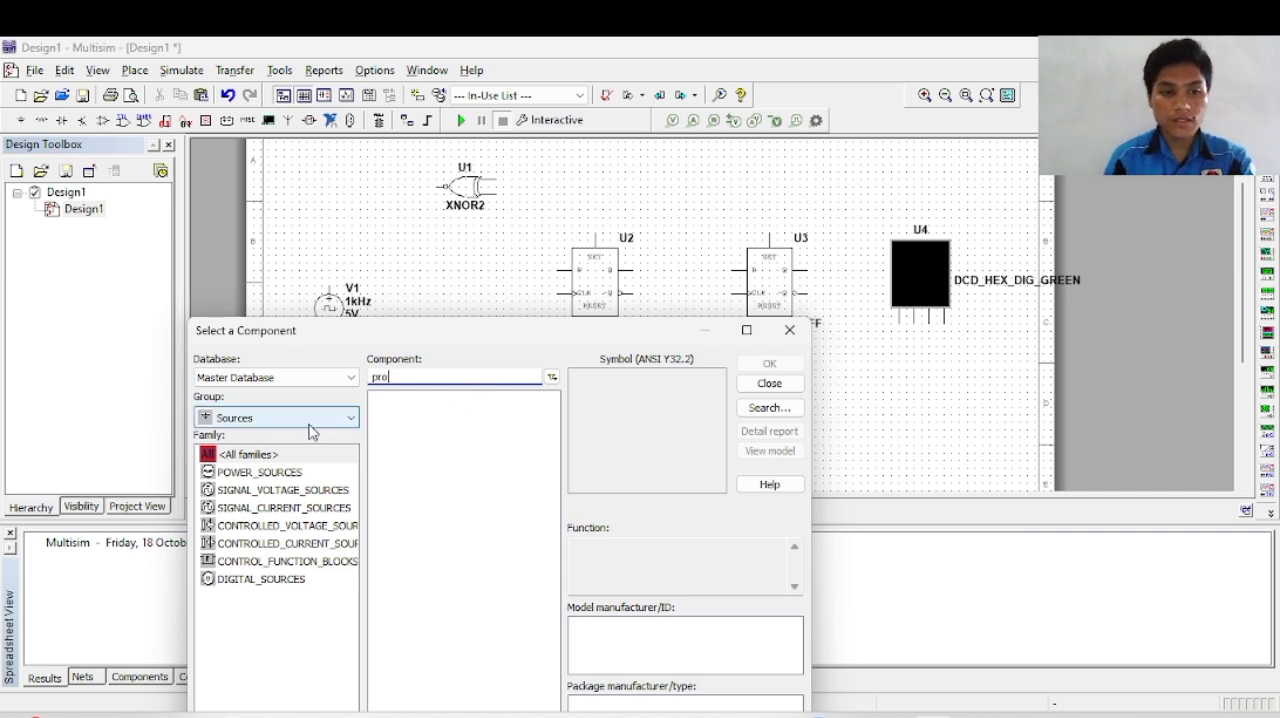
click(297, 421)
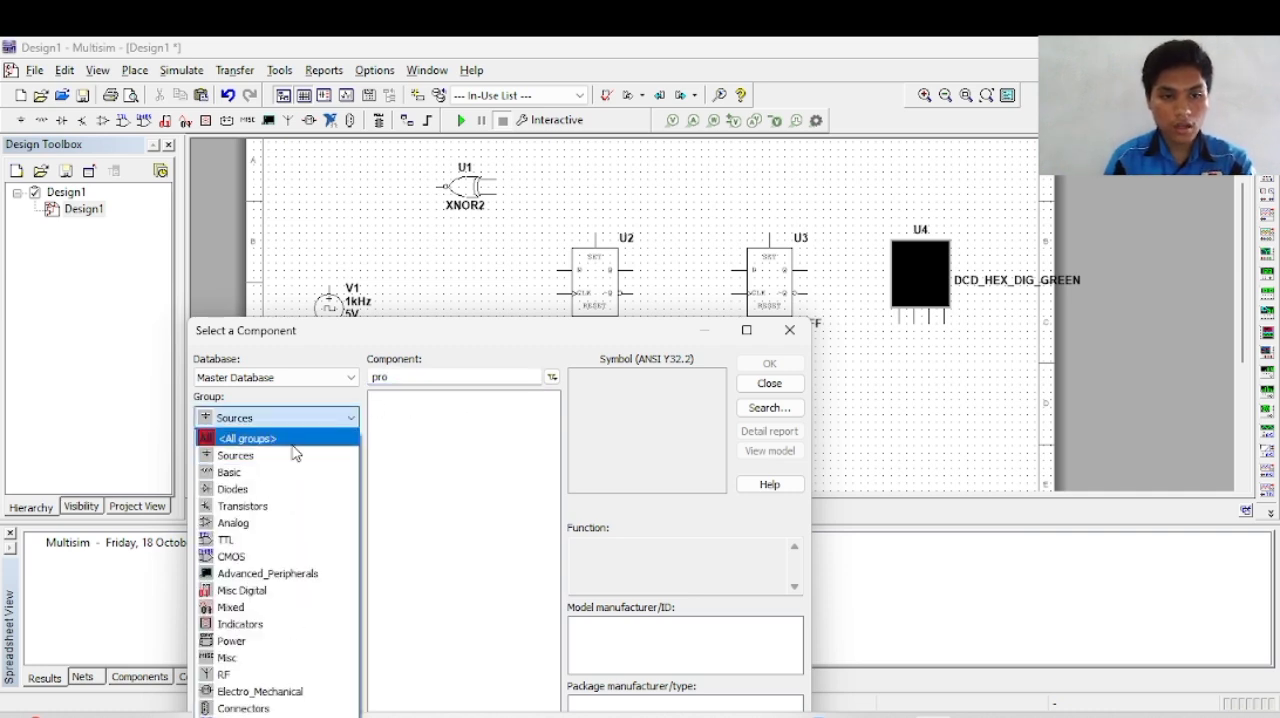
click(300, 435)
drag(419, 378, 291, 390)
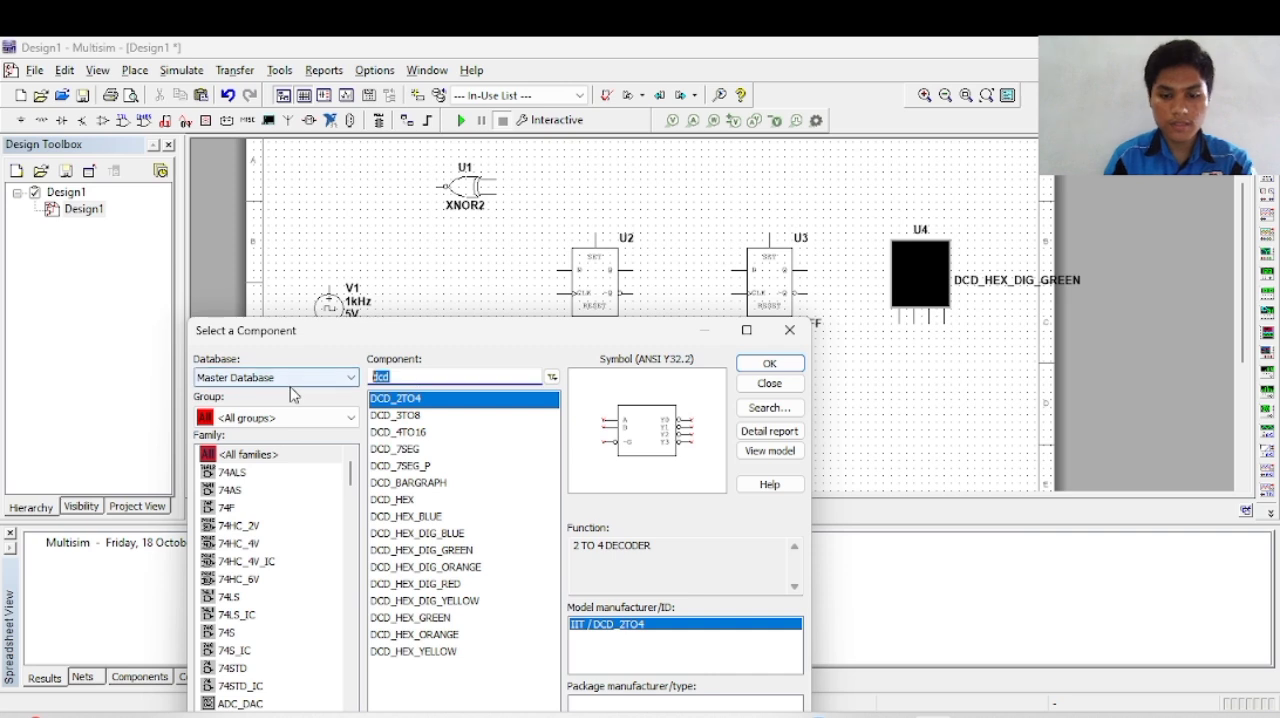
text(prio)
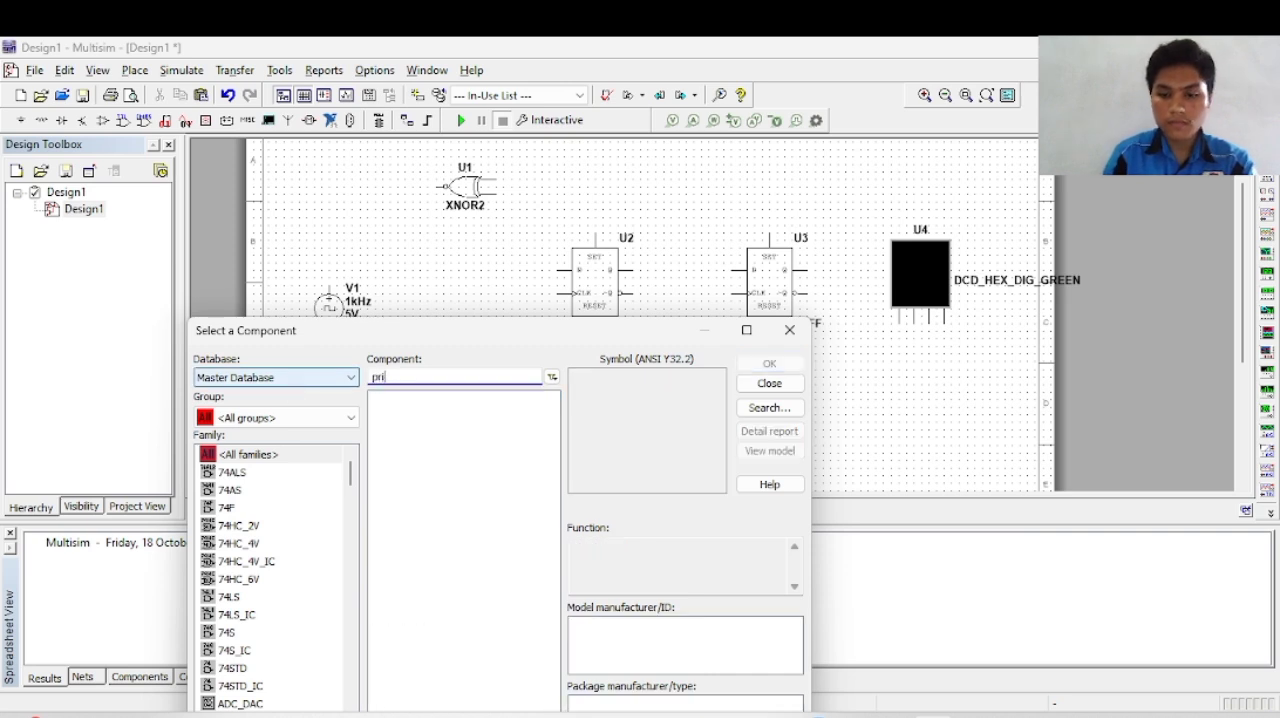
key(BackSpace)
text(o)
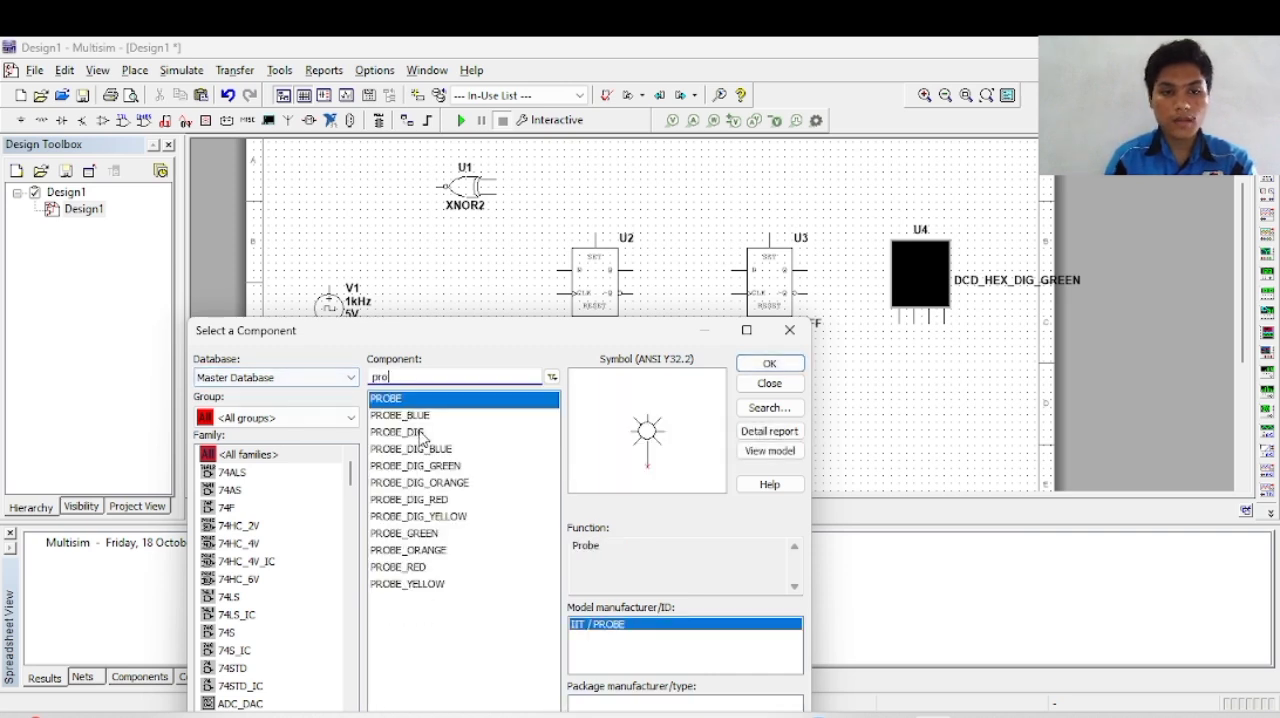
Step: Choose the PROBE_GREEN indicator and place it below the first D flip-flop U2
click(418, 416)
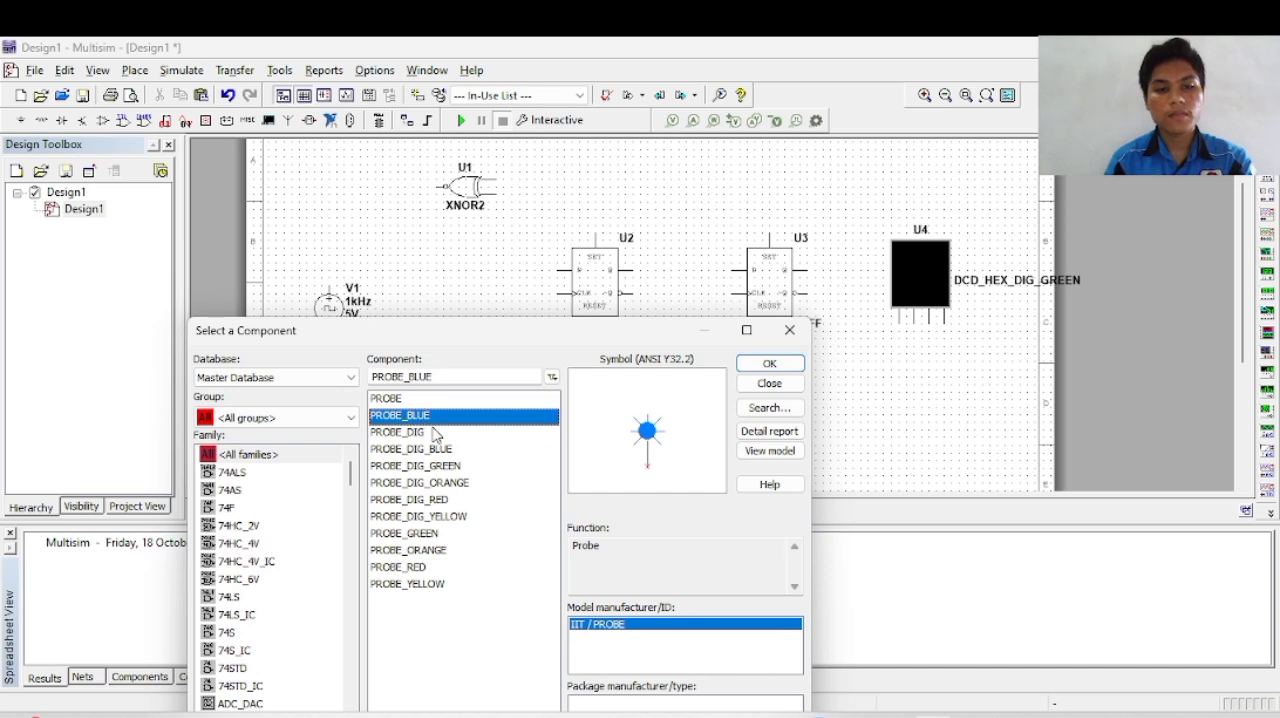
click(432, 432)
click(450, 449)
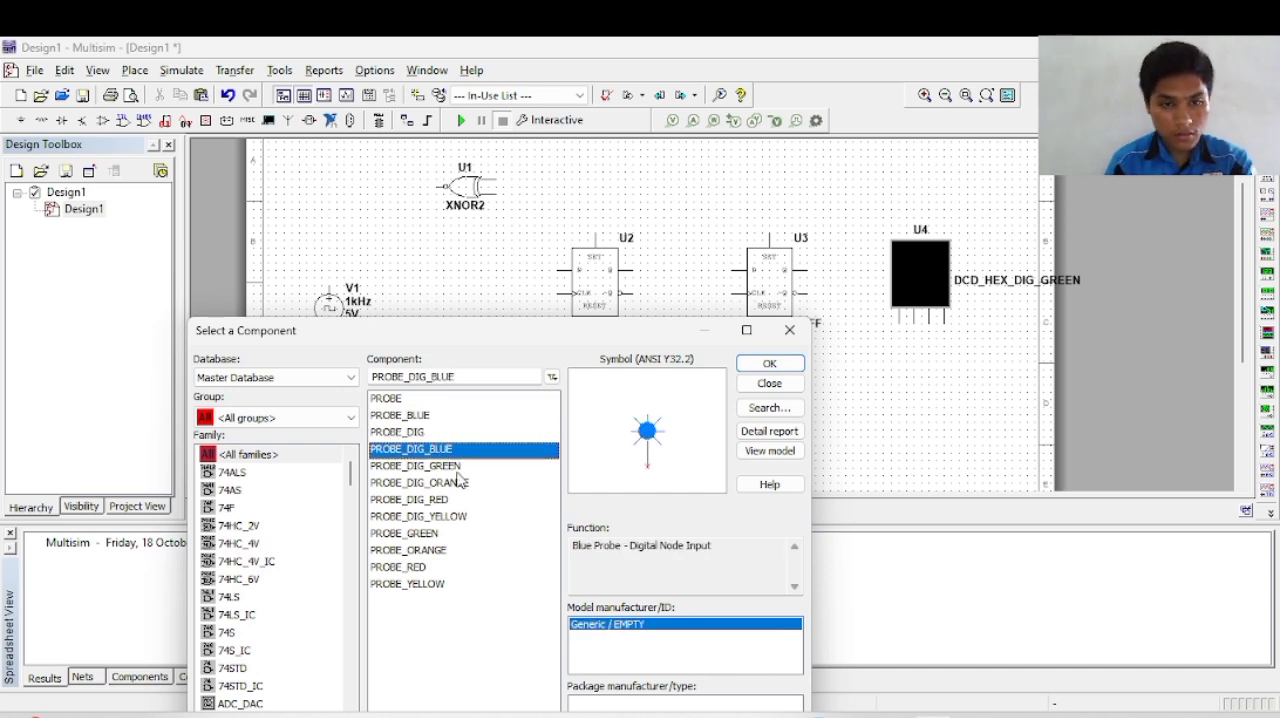
click(466, 499)
click(462, 535)
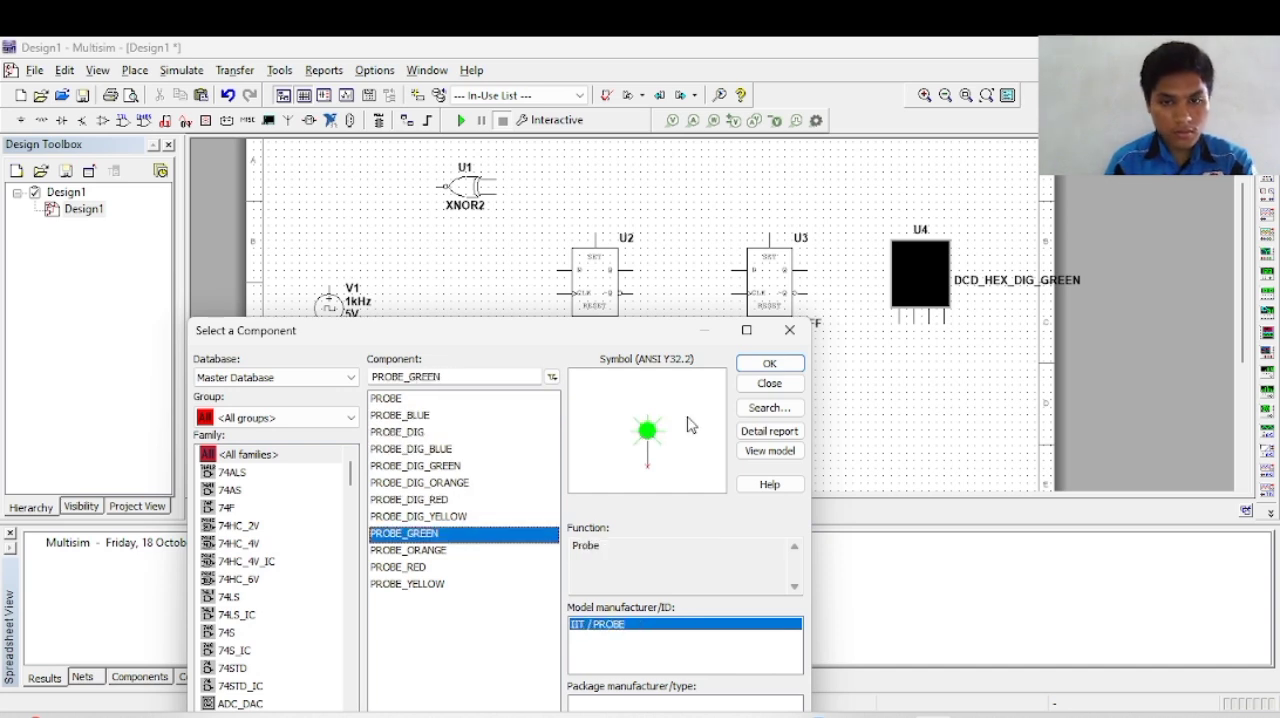
click(769, 363)
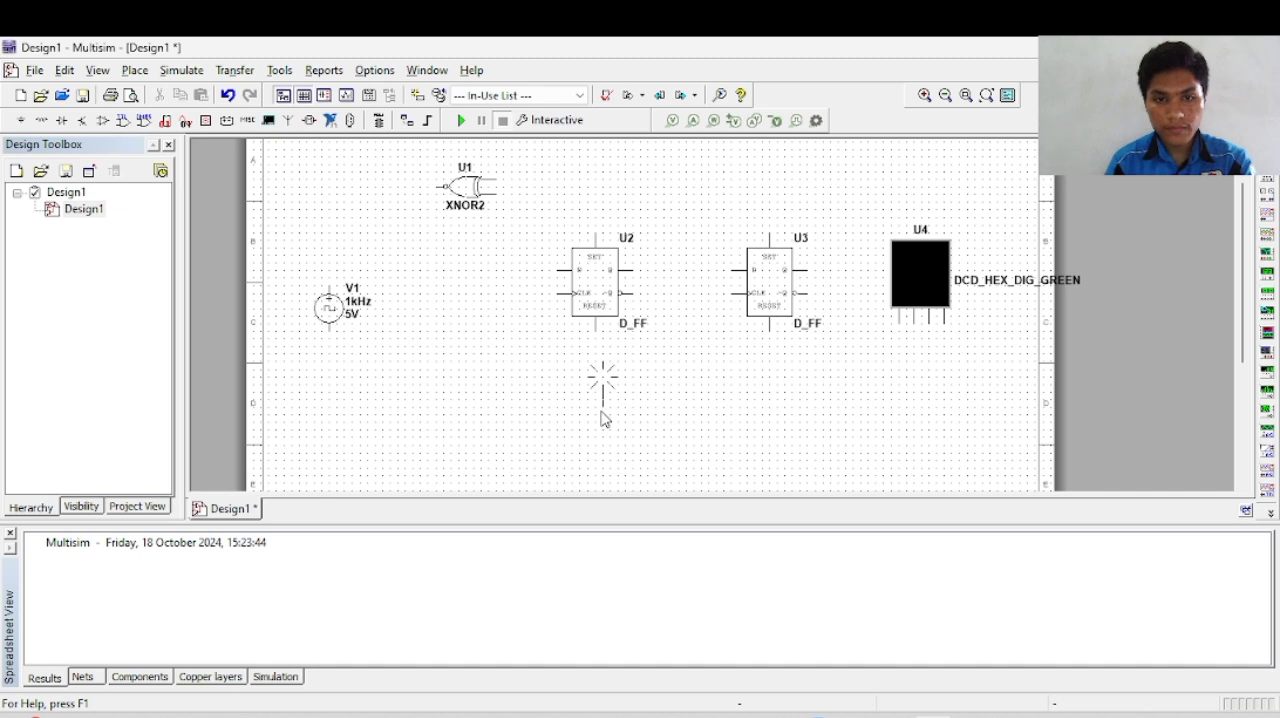
click(596, 414)
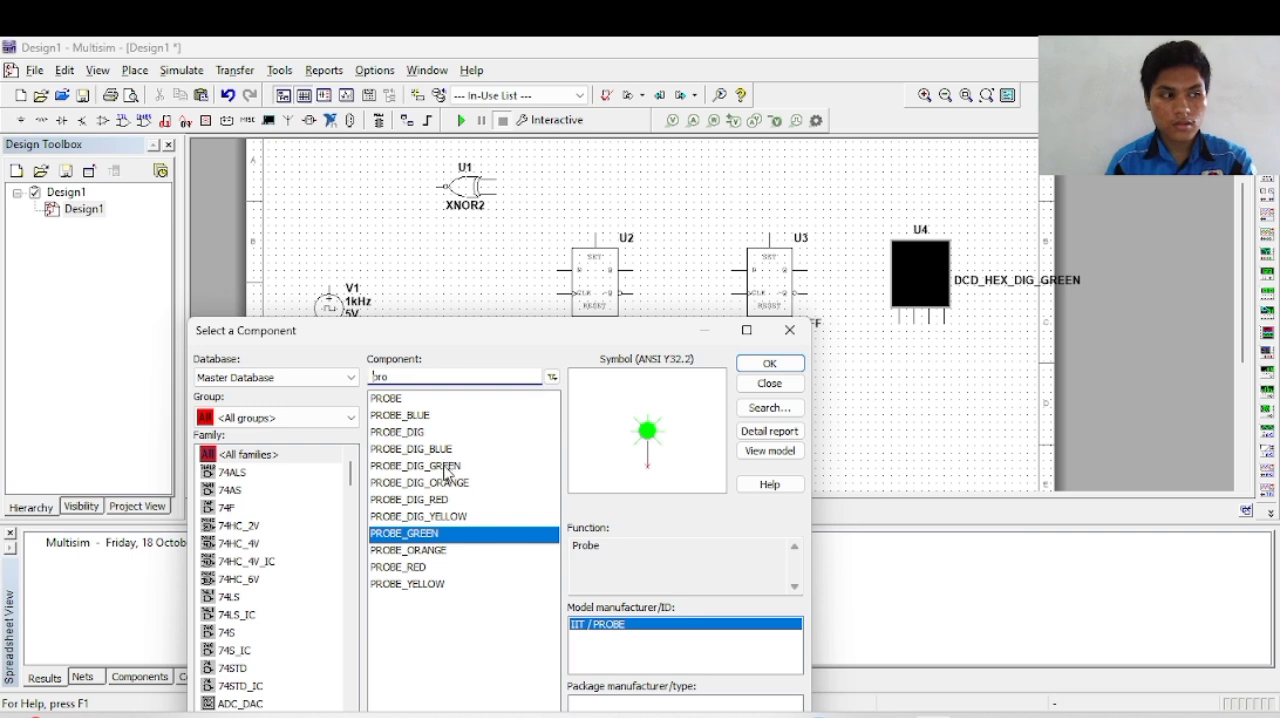
Step: Place a PROBE_DIG_BLUE indicator below the second D flip-flop U3 and finish adding components
click(450, 466)
click(450, 451)
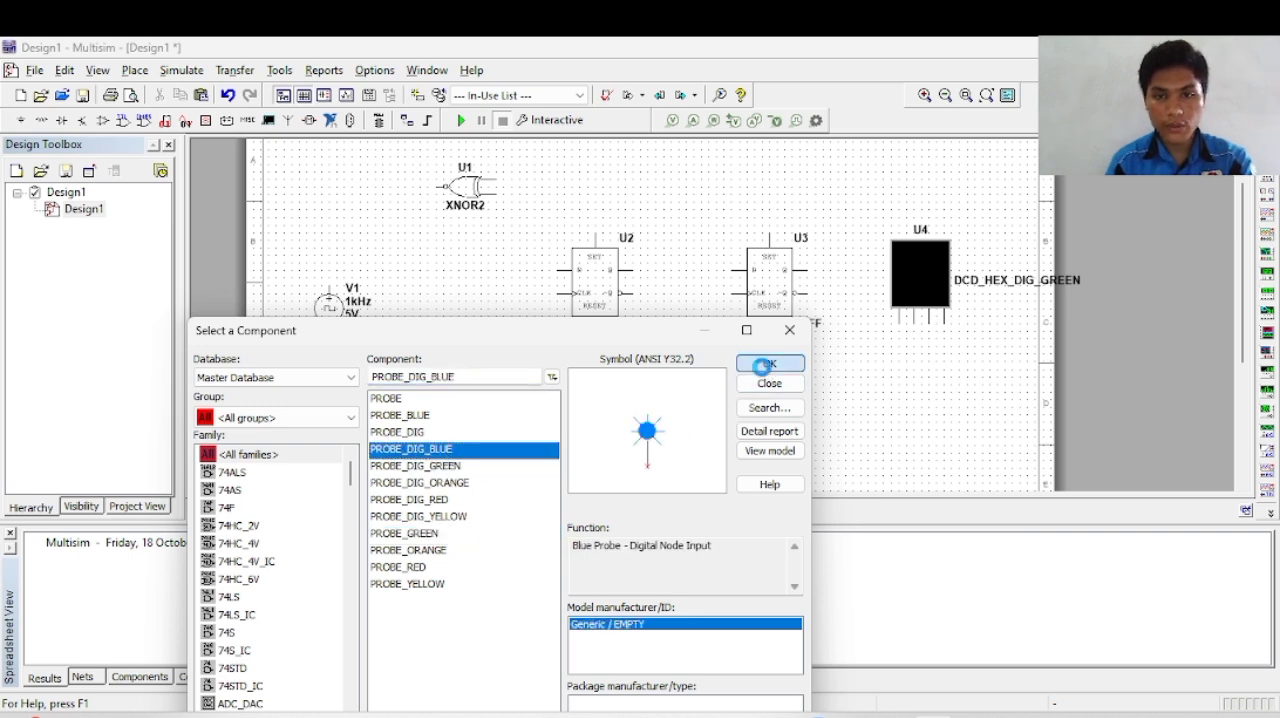
click(769, 363)
click(778, 404)
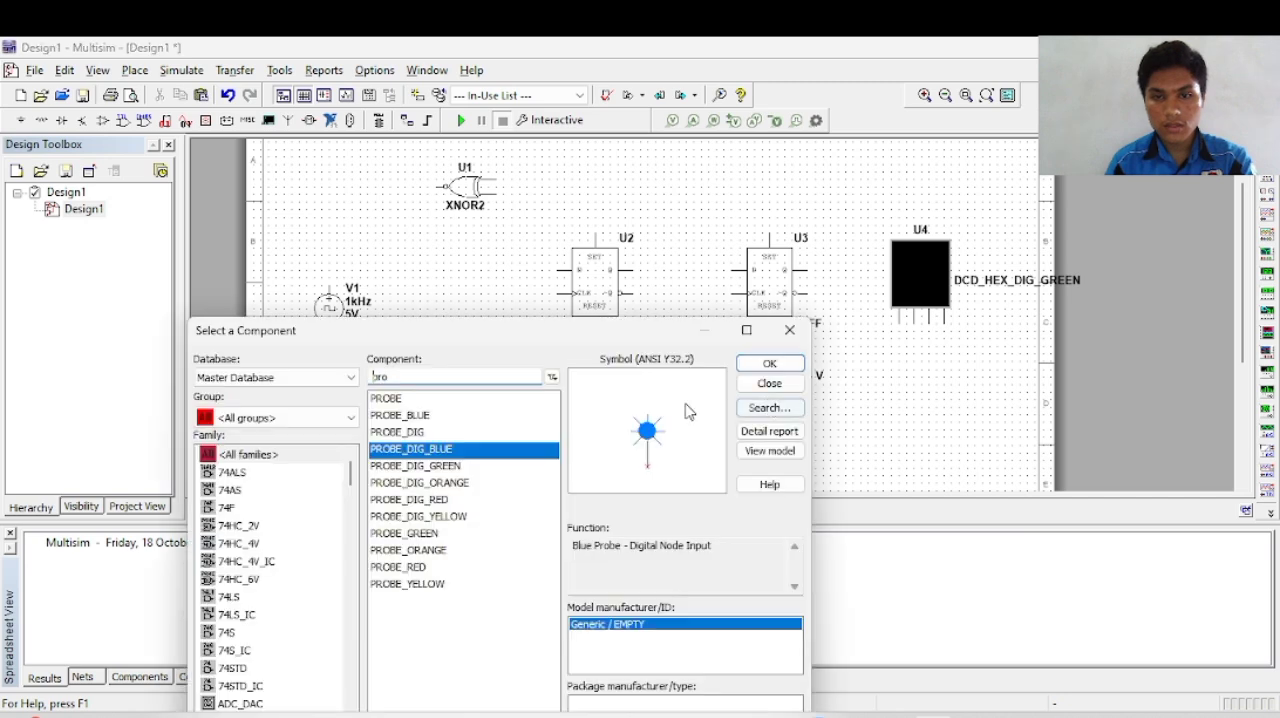
click(790, 330)
Step: Move probe X2 slightly lower so it lines up horizontally with probe X1
click(620, 370)
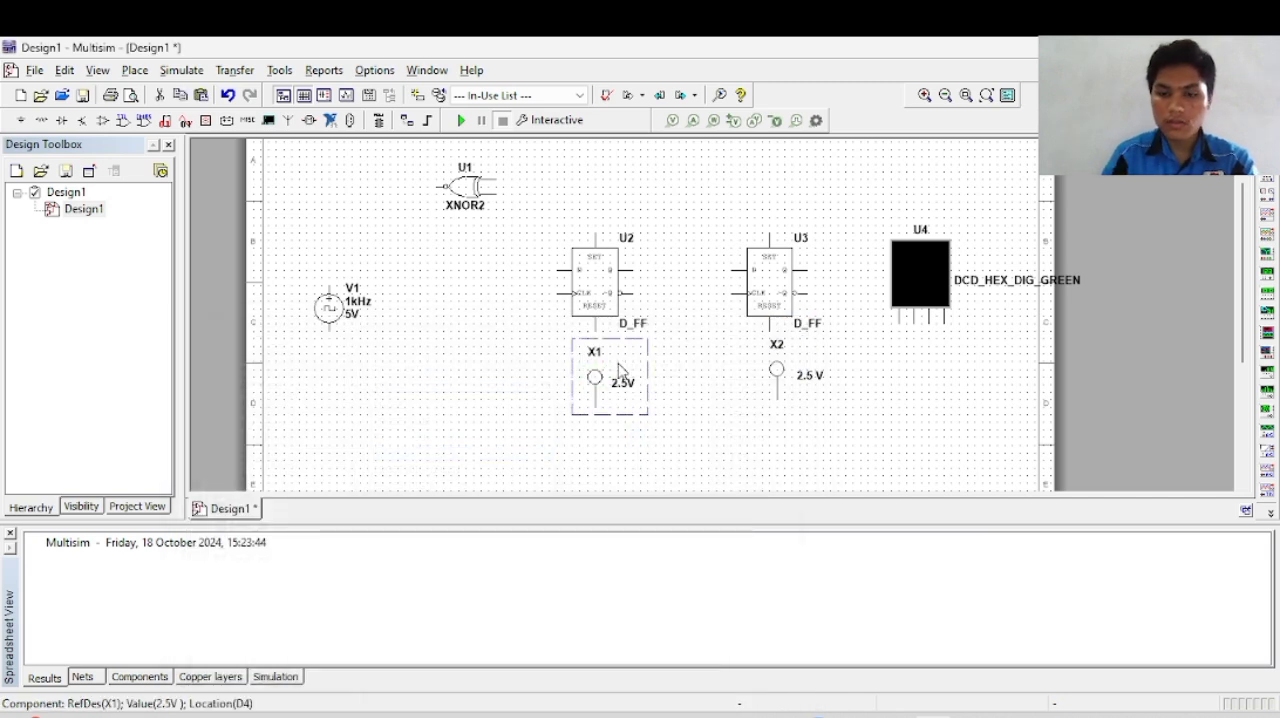
click(778, 390)
click(852, 418)
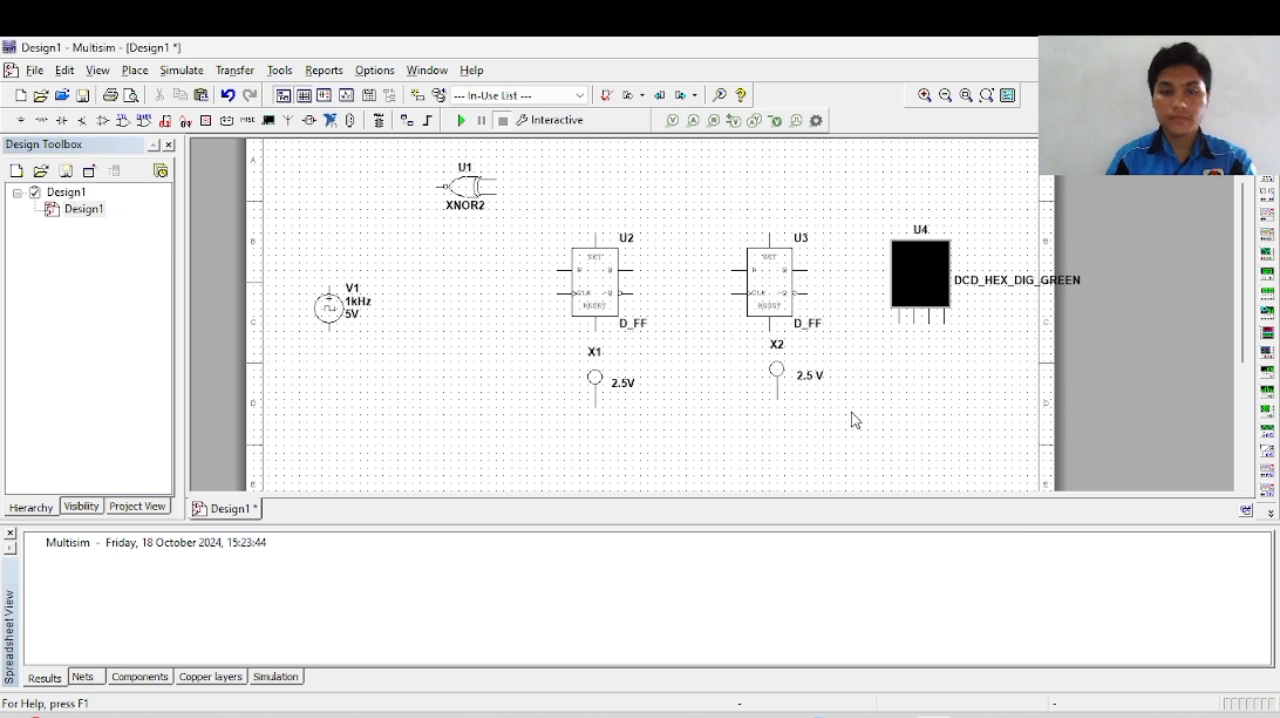
click(783, 398)
drag(783, 398, 783, 405)
click(866, 408)
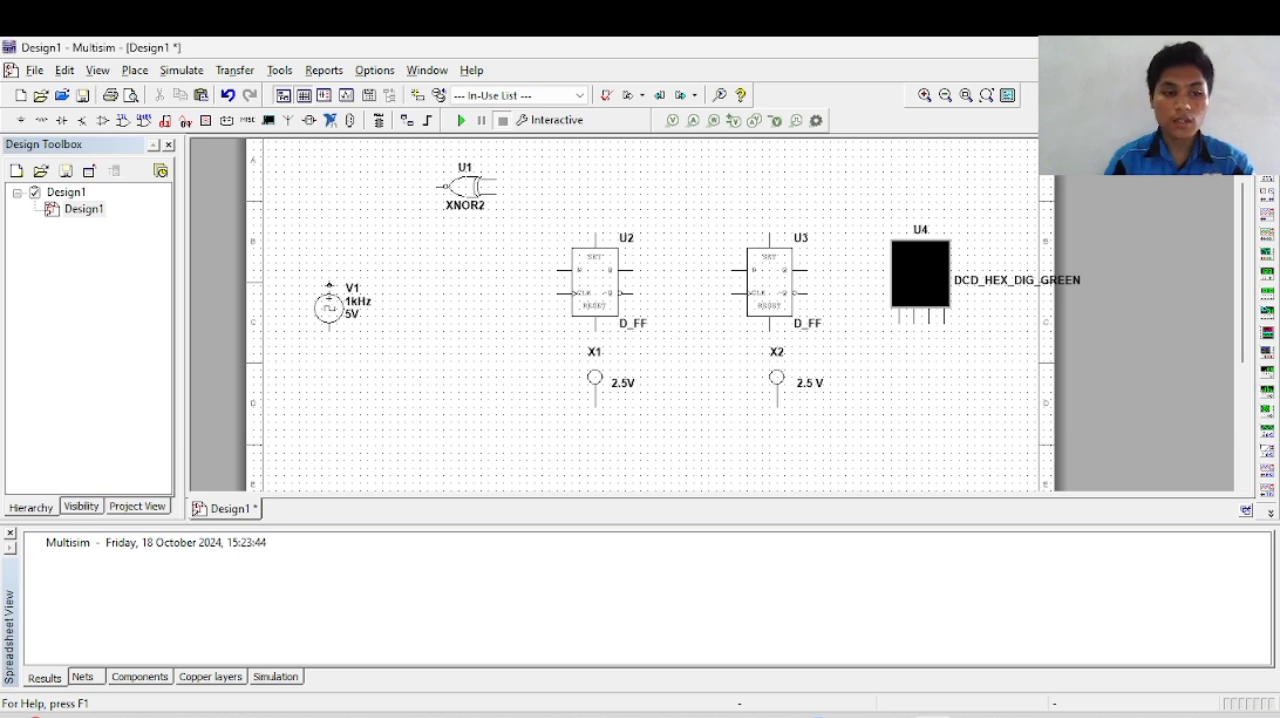
Step: Wire the positive terminal of clock source V1 to the CLK input of U2 and branch that wire to the CLK input of U3
click(328, 254)
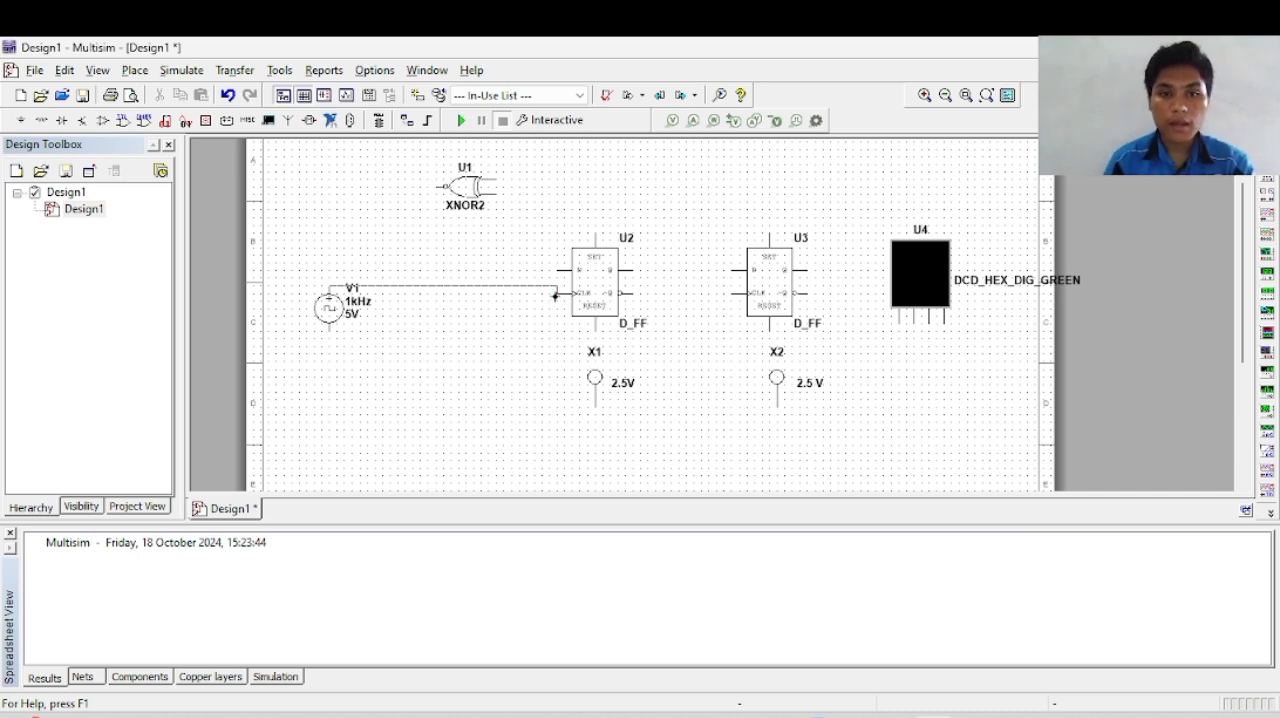
click(556, 294)
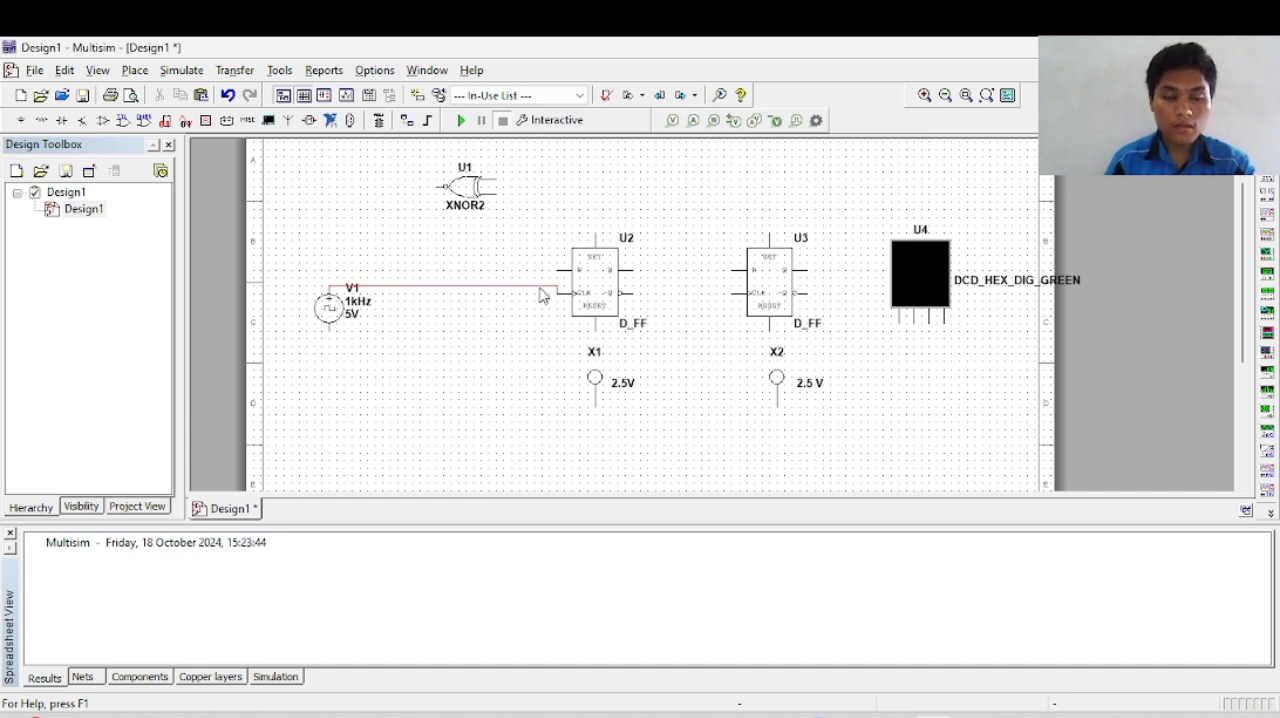
click(360, 325)
click(450, 330)
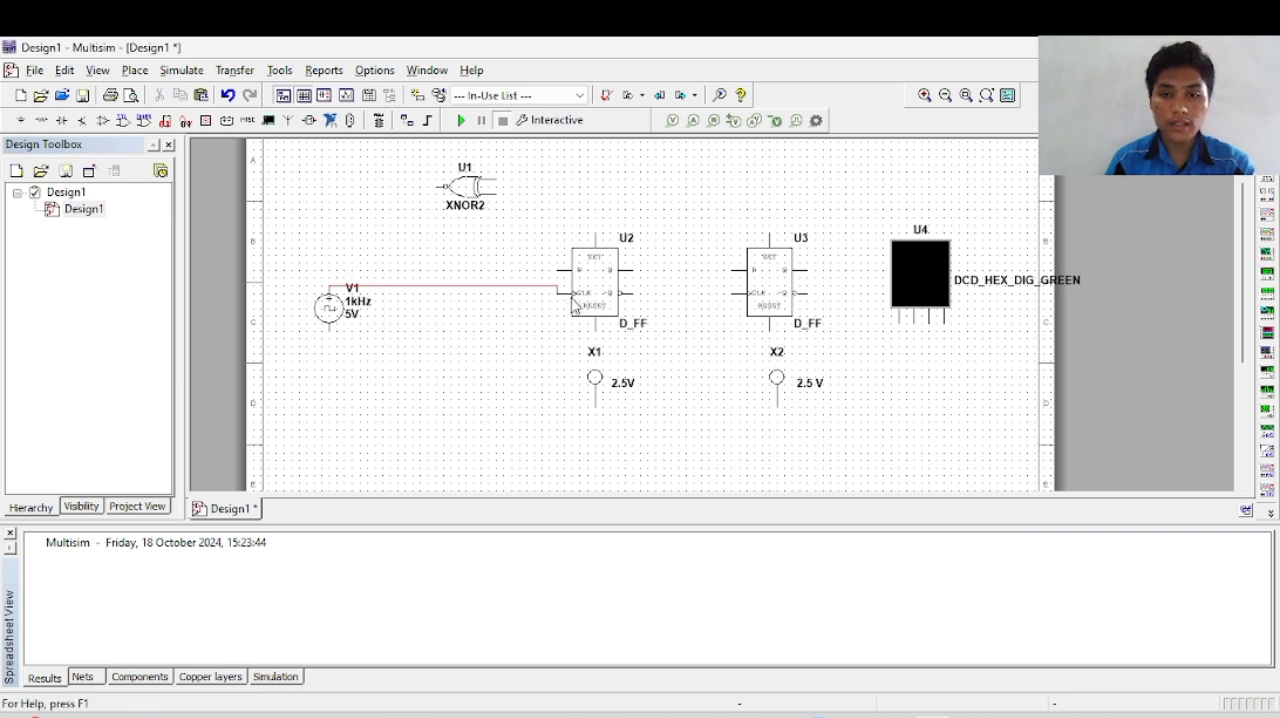
click(540, 287)
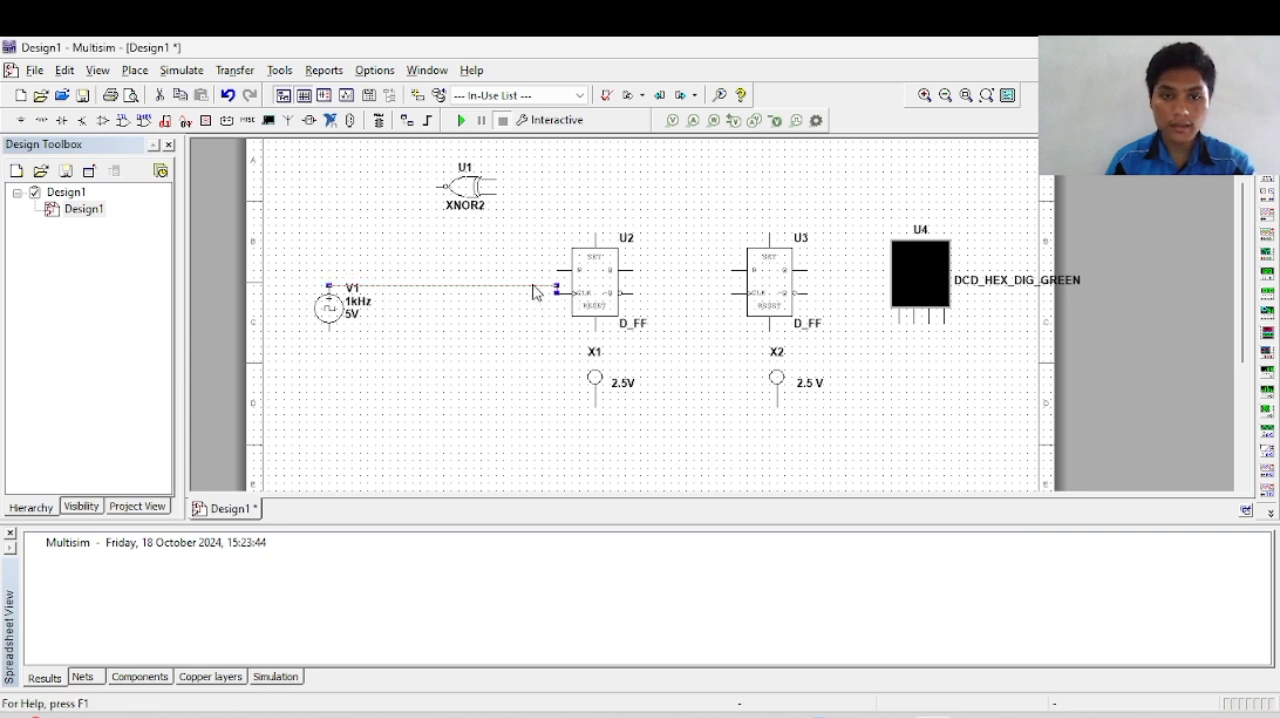
click(733, 293)
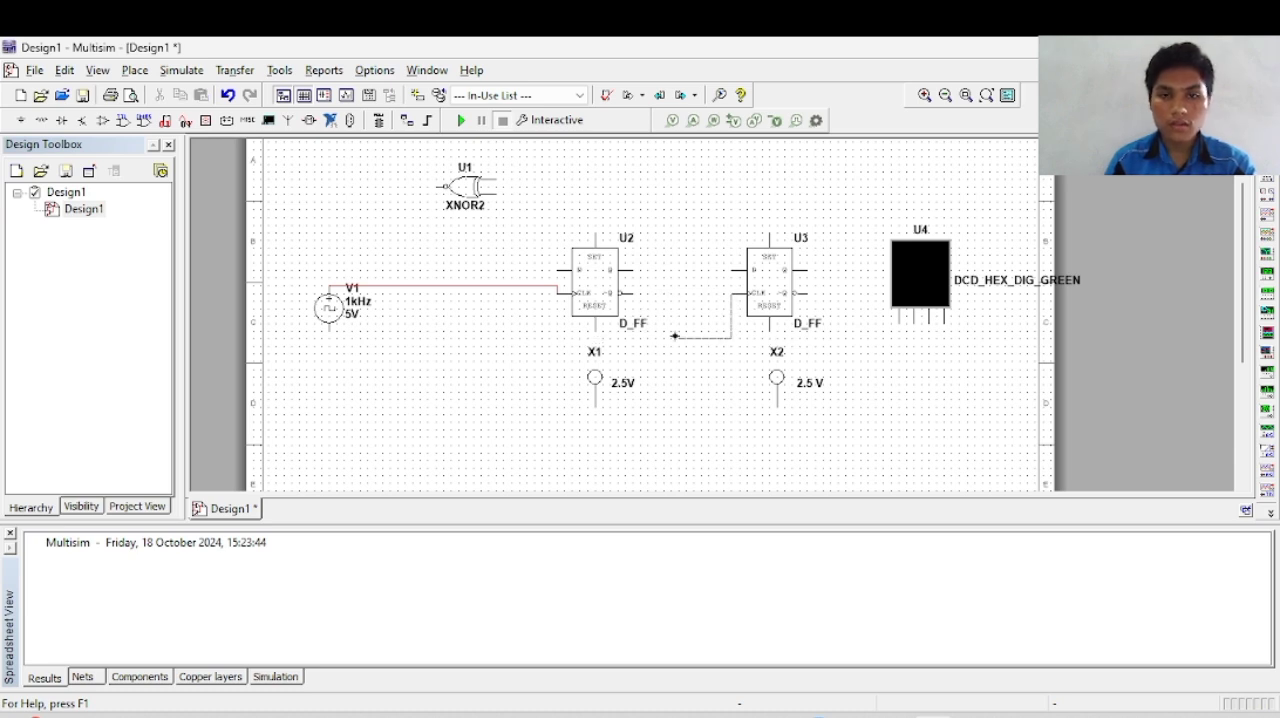
click(510, 286)
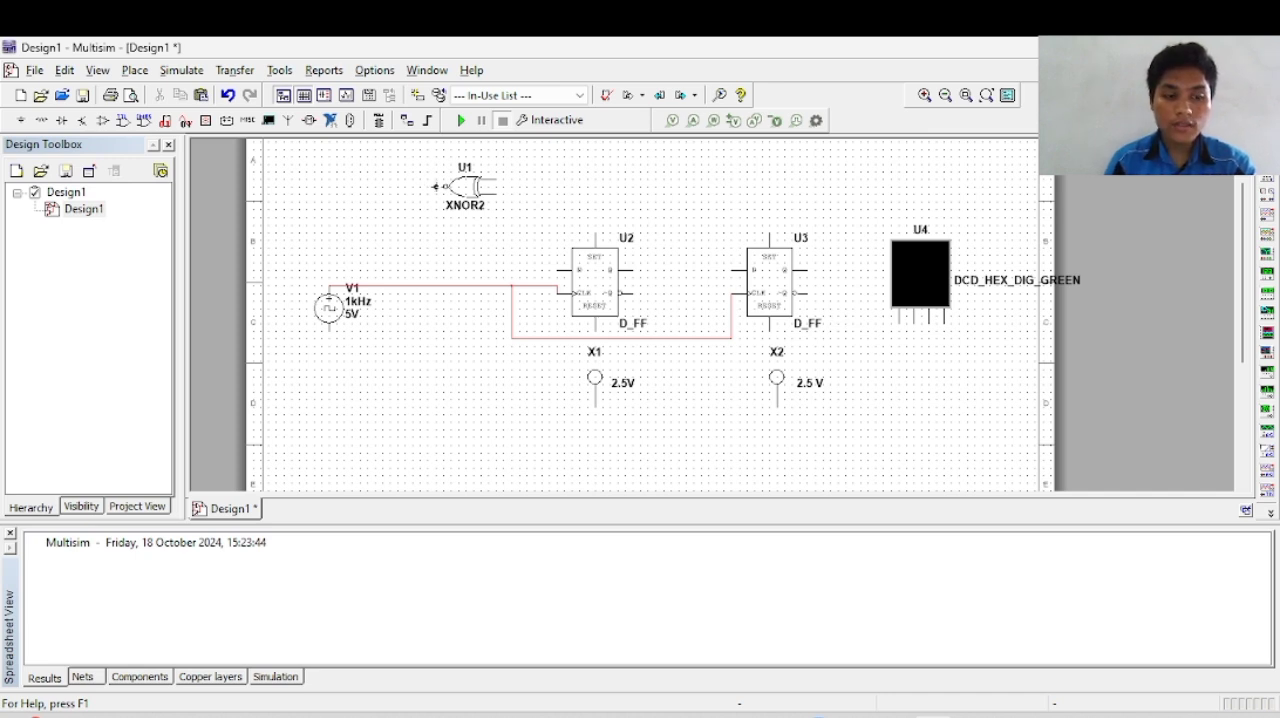
Step: Wire the output of the XNOR2 gate to the D input of flip-flop U2
click(436, 186)
click(556, 270)
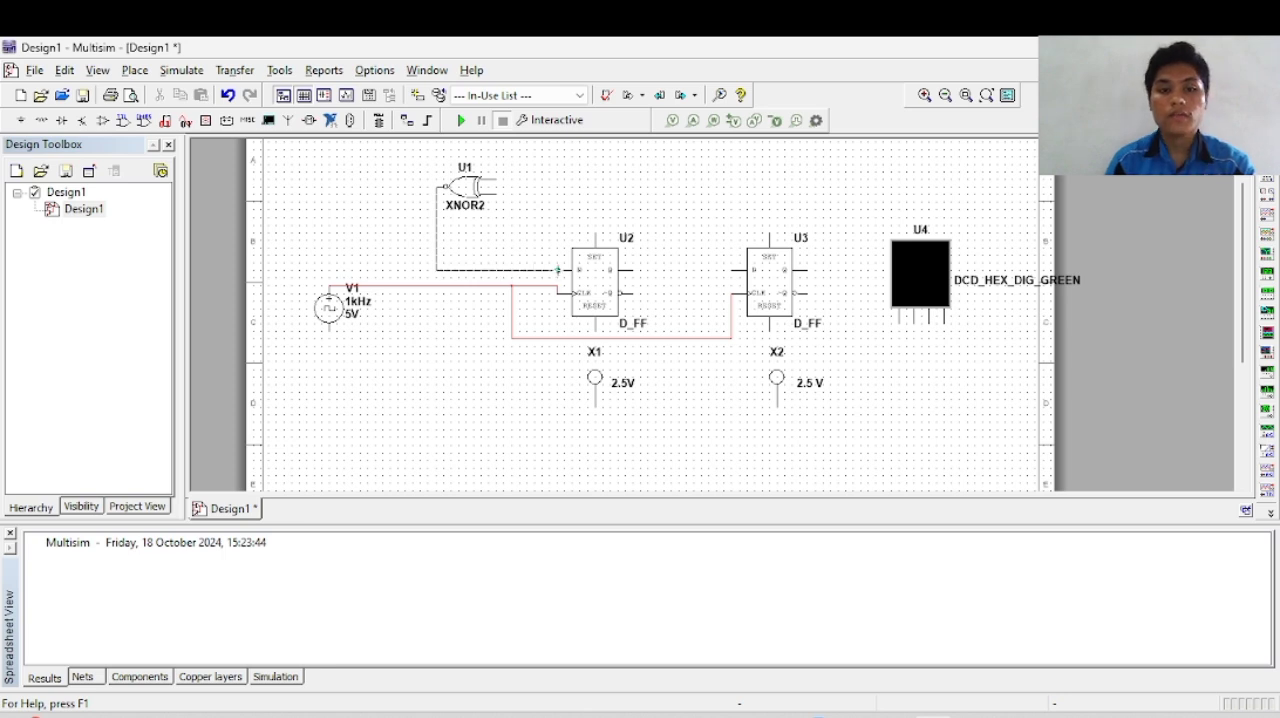
scroll(617, 308, down, 5)
scroll(617, 308, up, 6)
scroll(617, 308, down, 1)
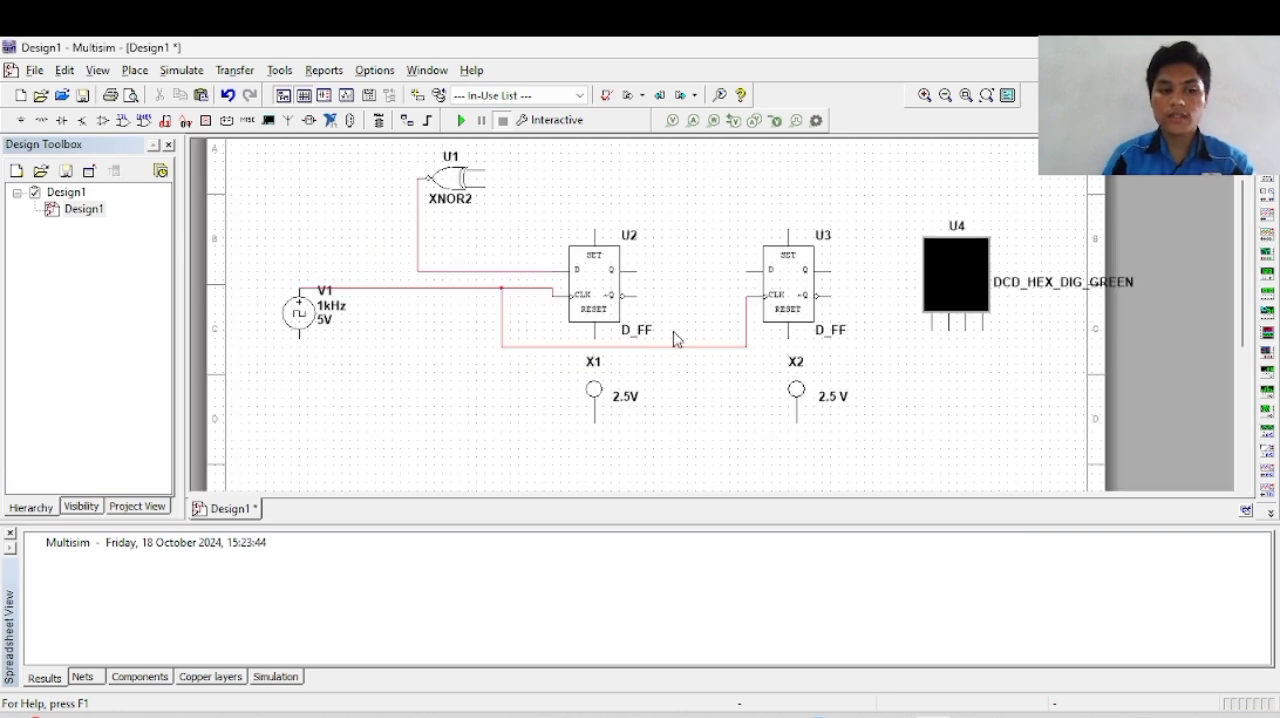
Step: Wire the lower input of the XNOR2 gate to probe X1 and join the Q output of U2 to that wire
click(487, 186)
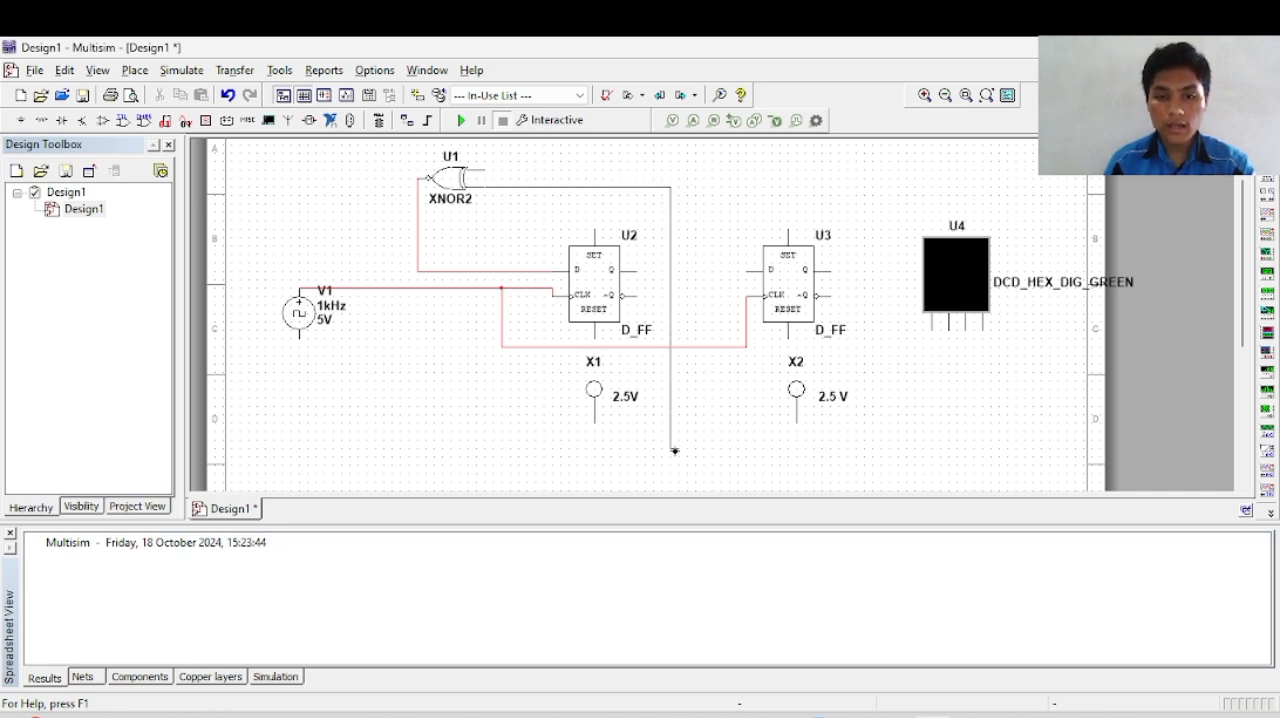
click(594, 426)
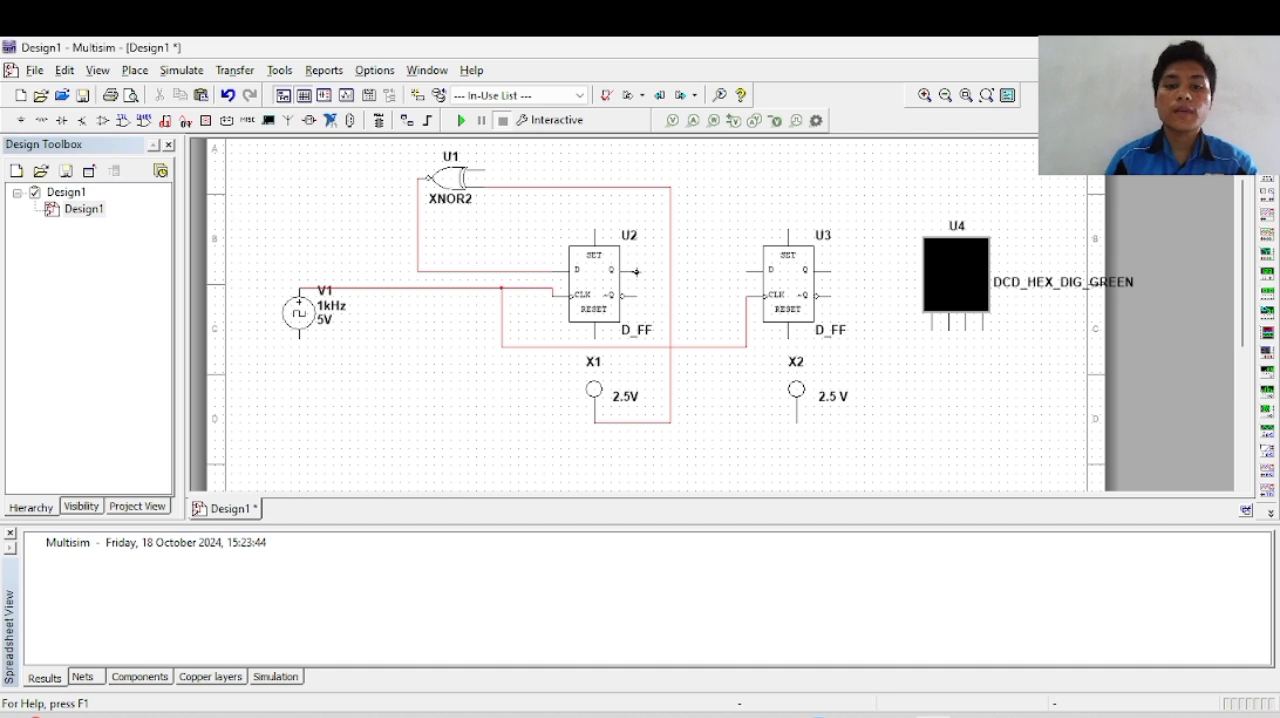
click(638, 270)
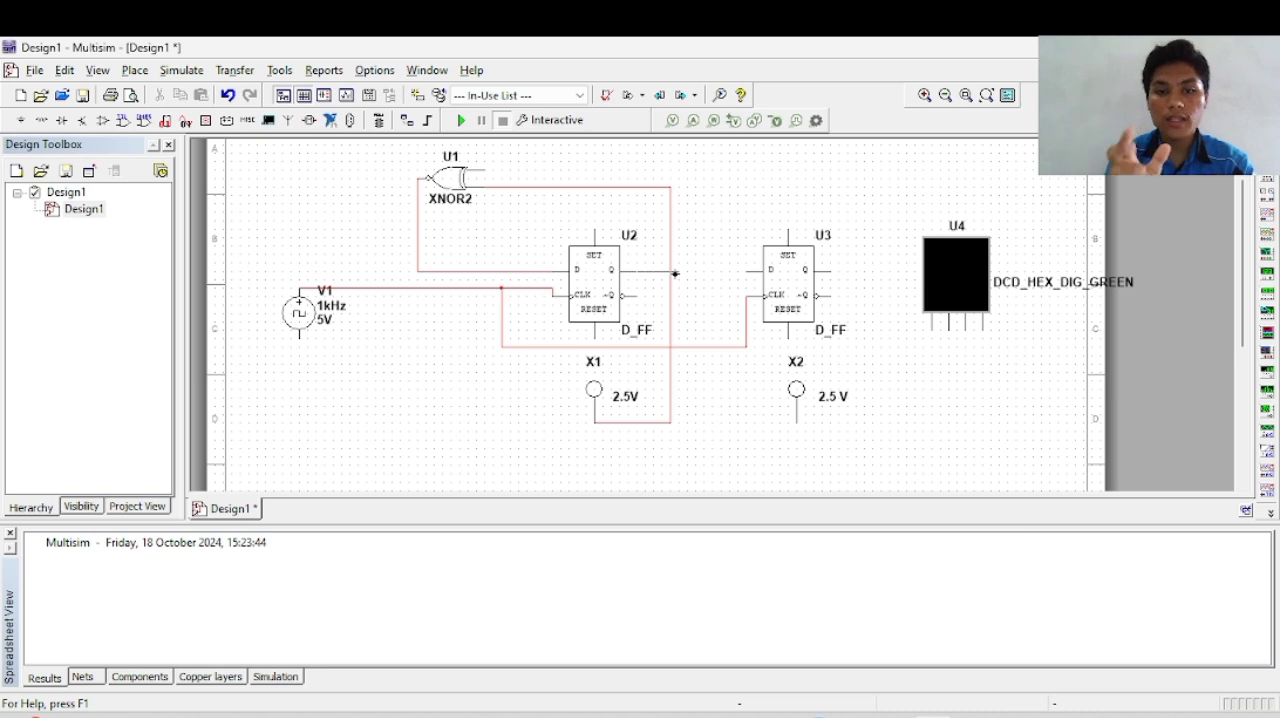
click(671, 271)
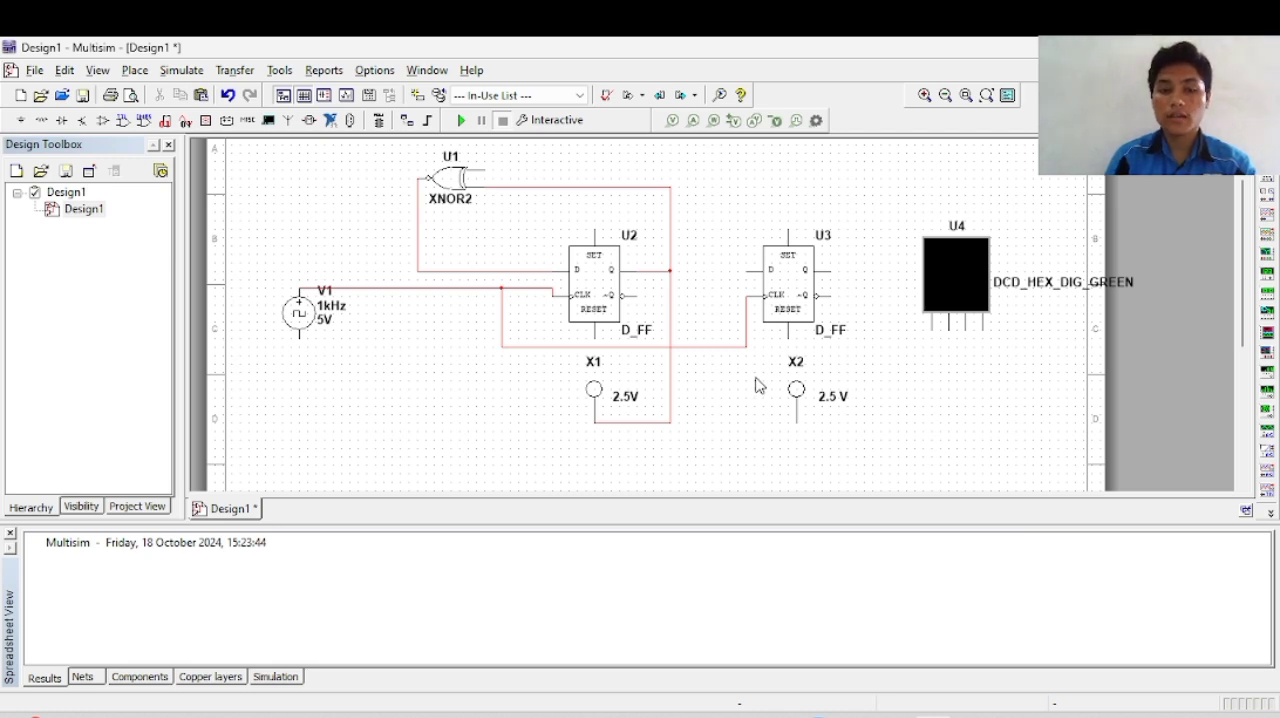
Step: Wire the D input of U3 over the flip-flop and down to probe X2, joining U3's inverted Q output to that wire
click(746, 271)
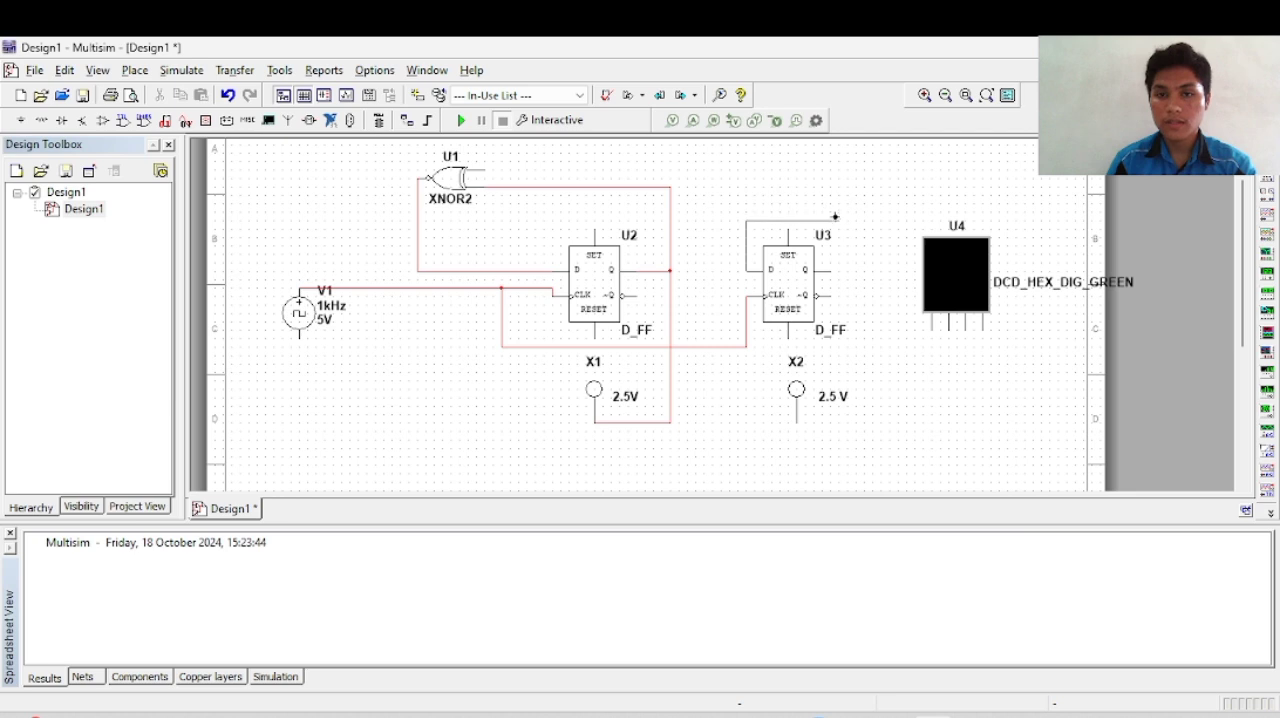
key(Escape)
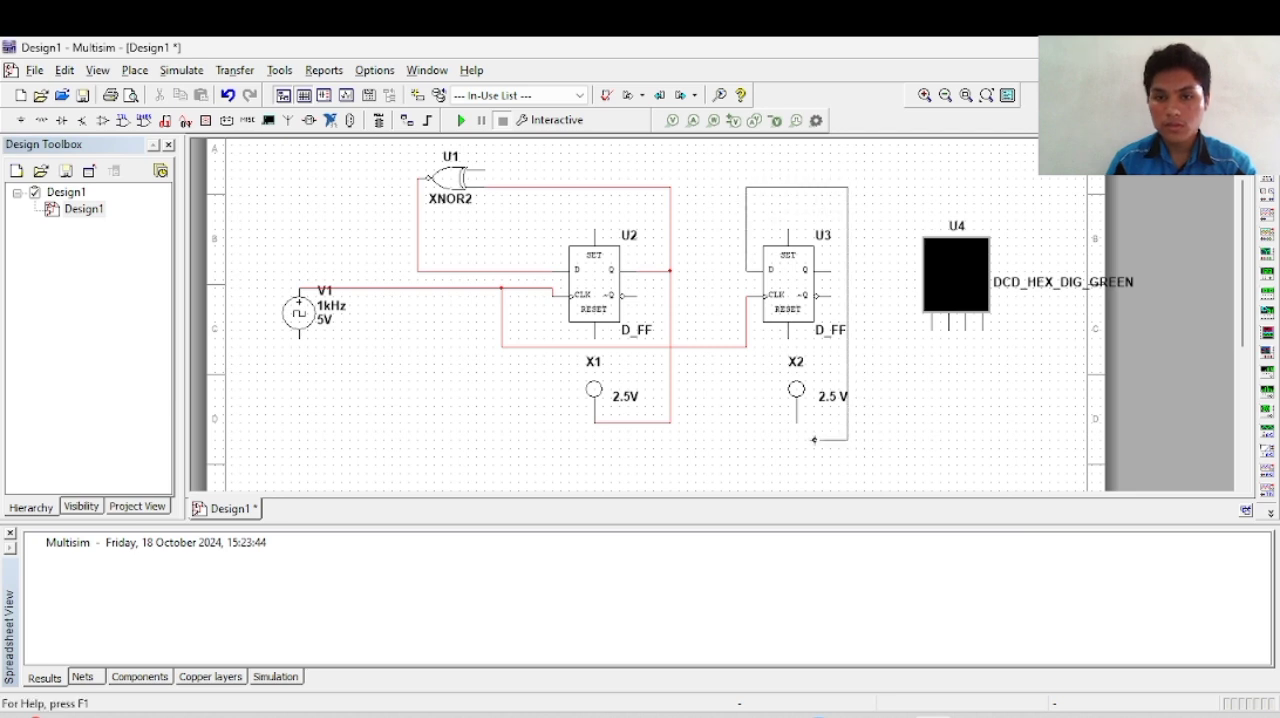
click(798, 423)
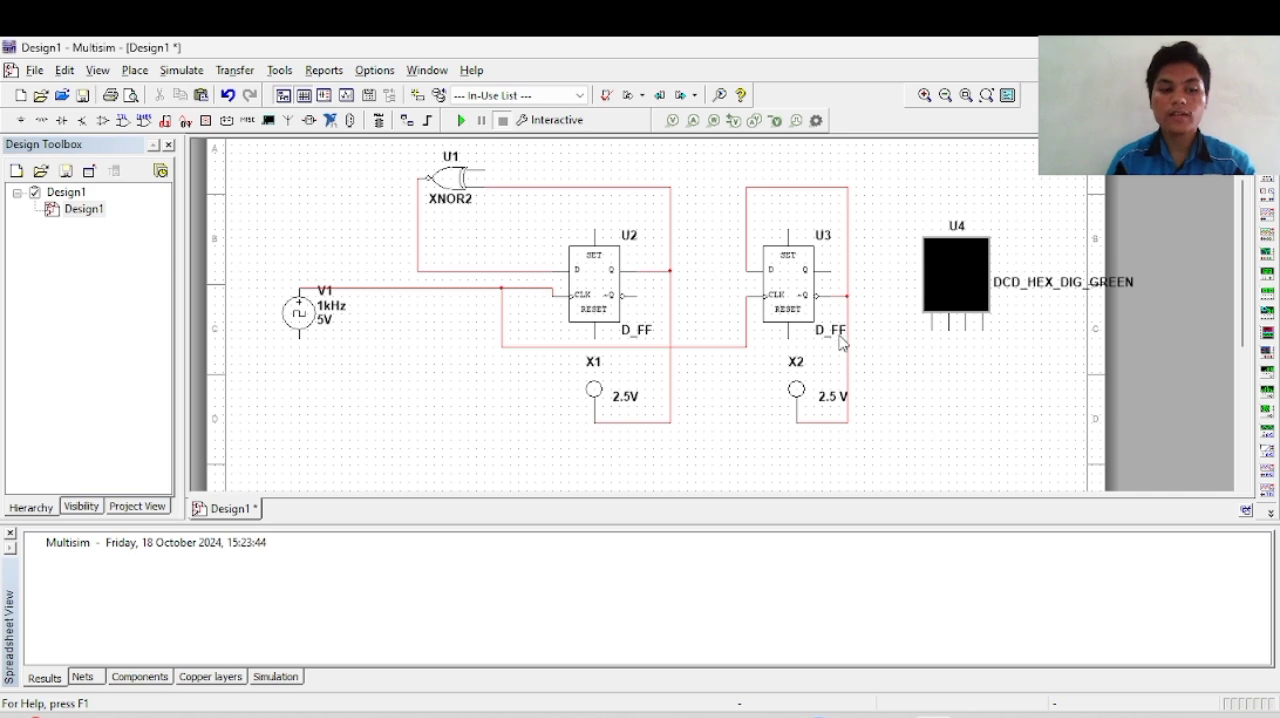
Step: Wire the upper input of the XNOR2 gate to the feedback wire running over flip-flop U3
click(486, 170)
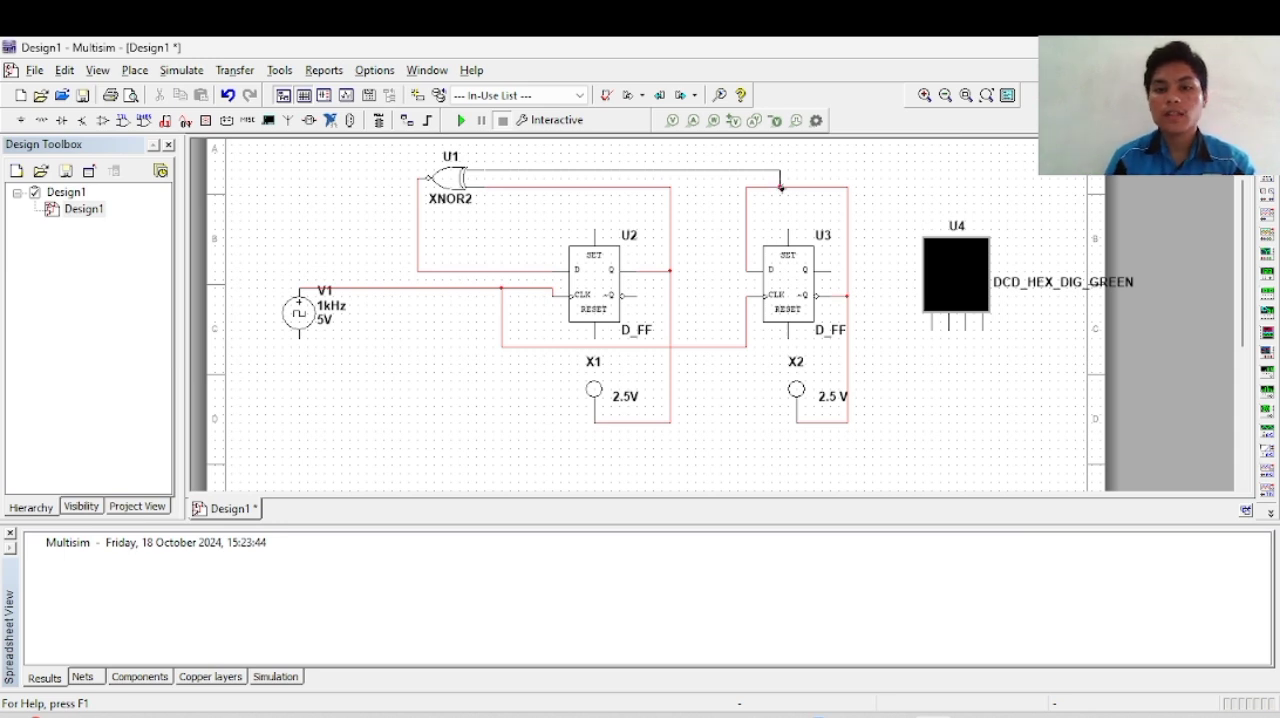
click(779, 187)
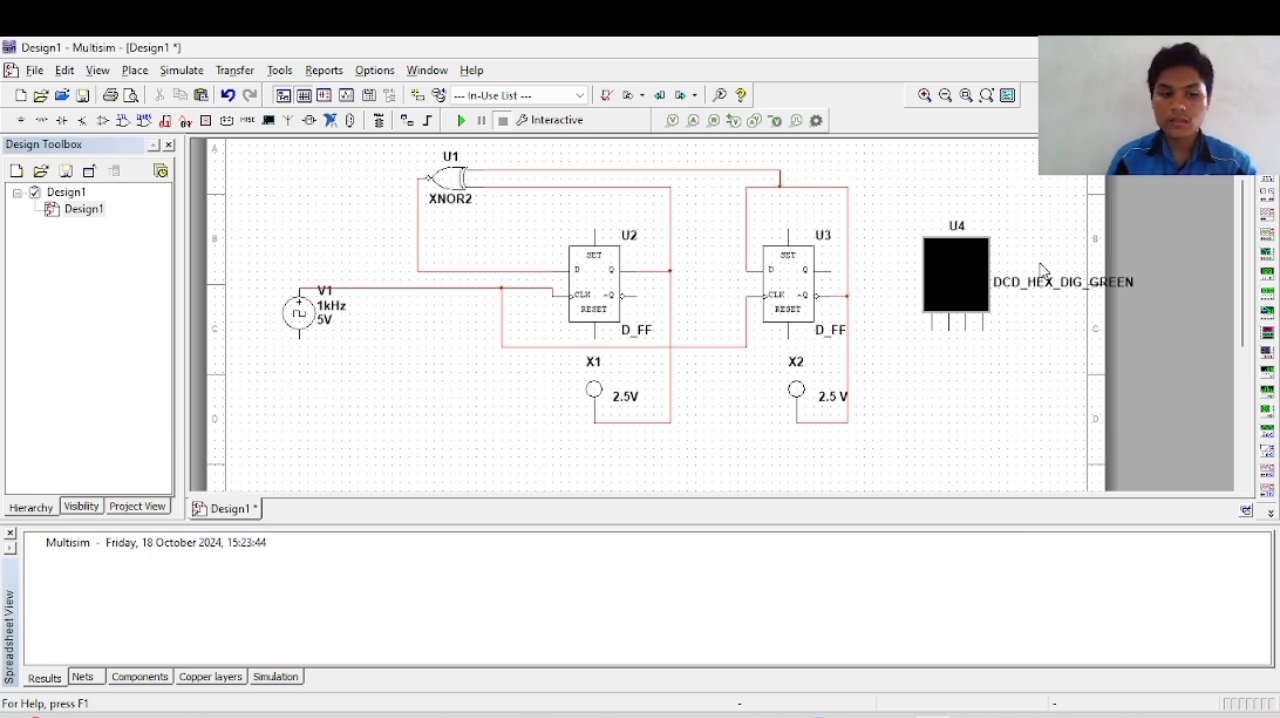
click(840, 296)
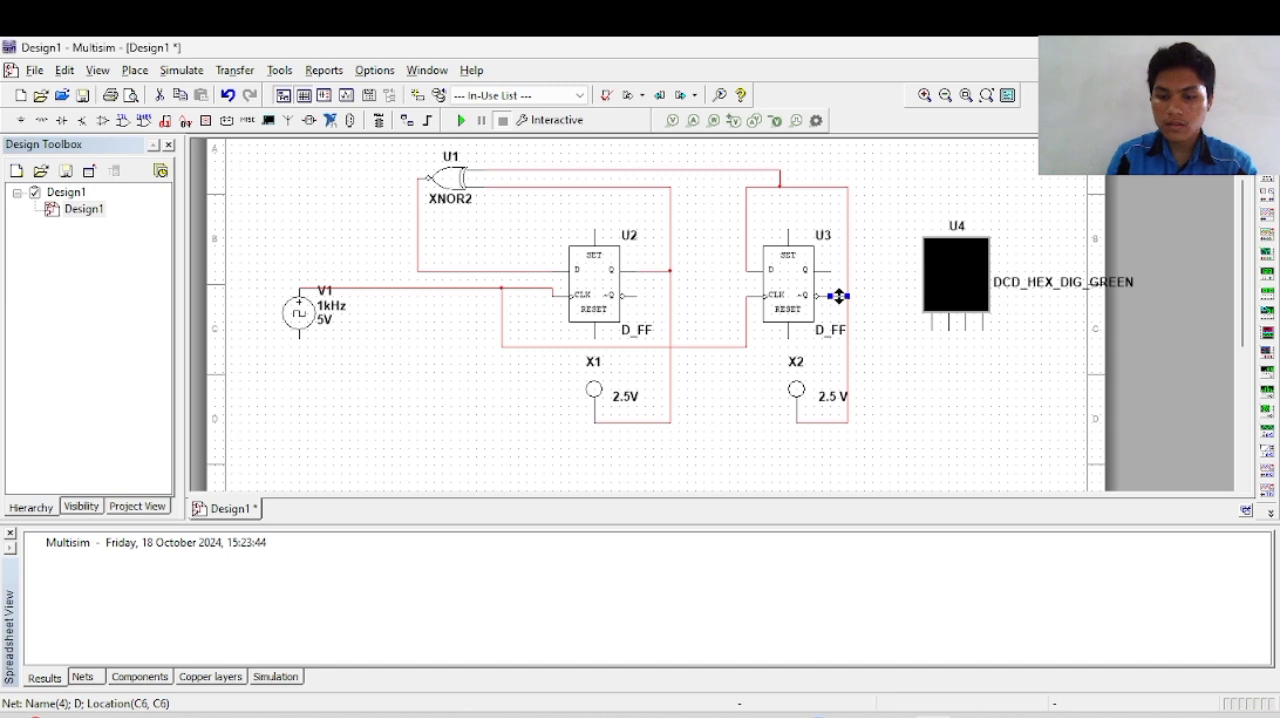
Step: Wire the rightmost pin of hex display U4 to probe X2's wire and the adjacent pin to probe X1's wire
click(982, 333)
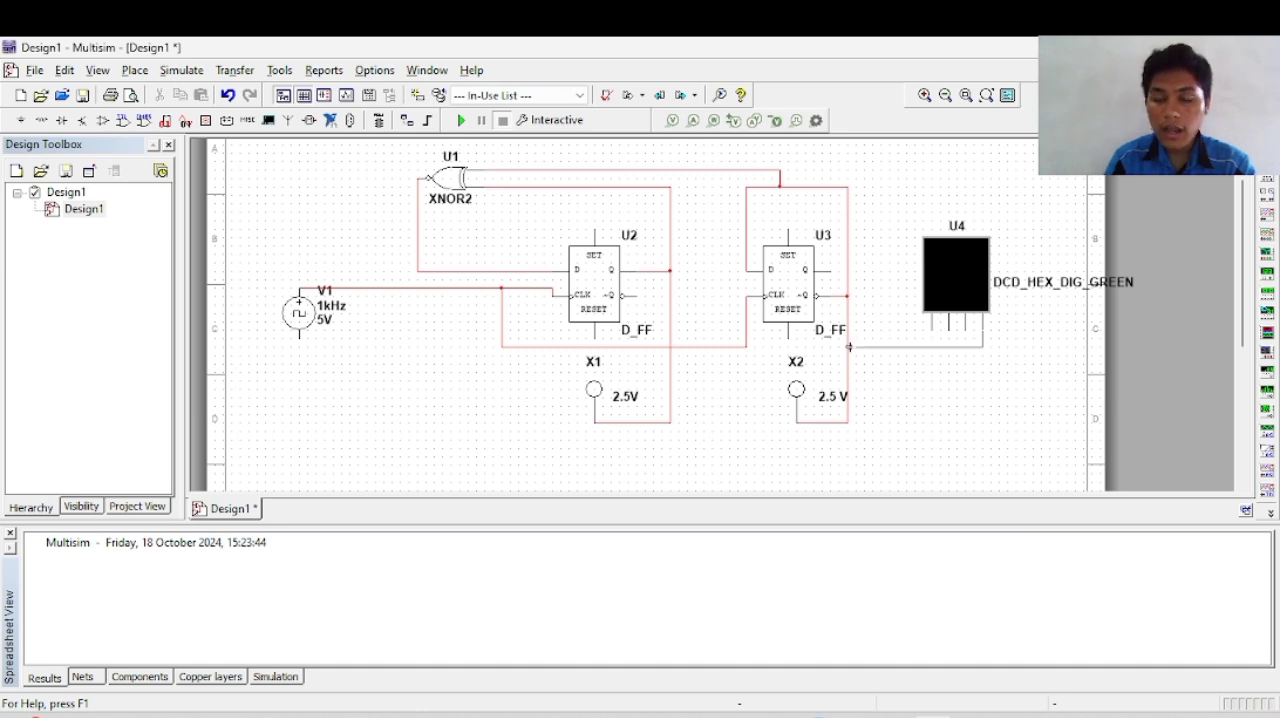
click(848, 347)
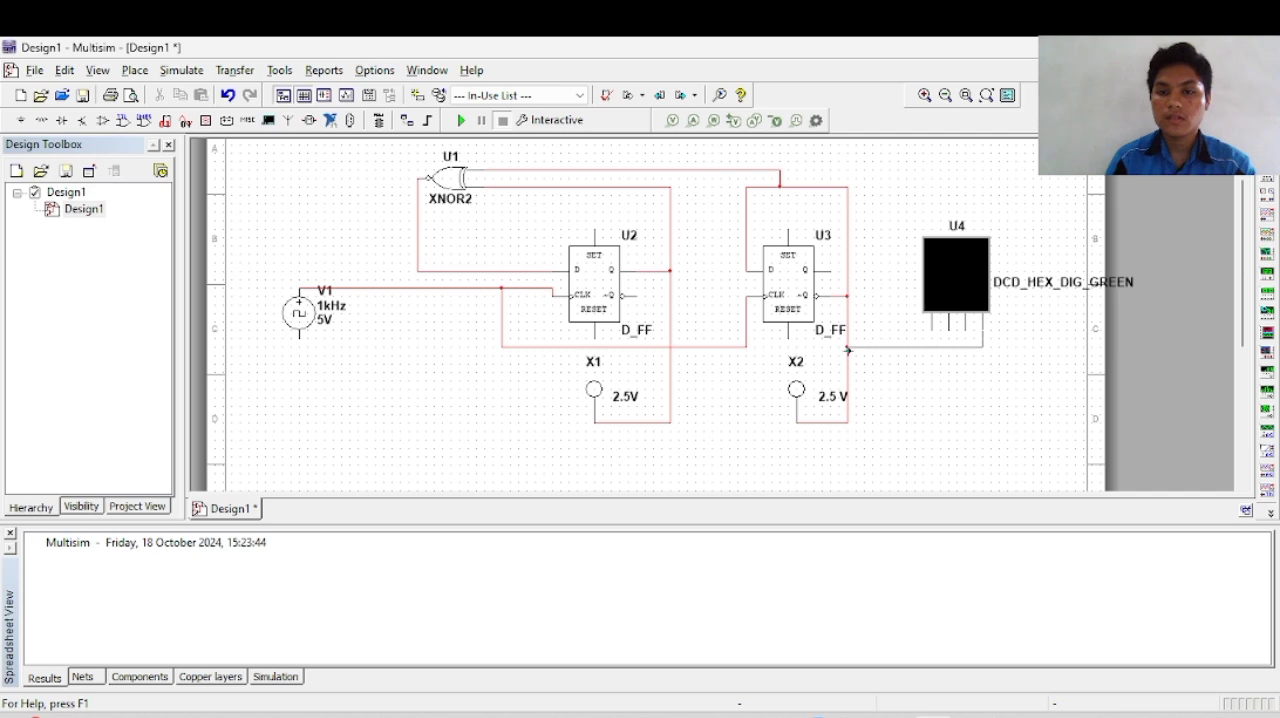
click(965, 333)
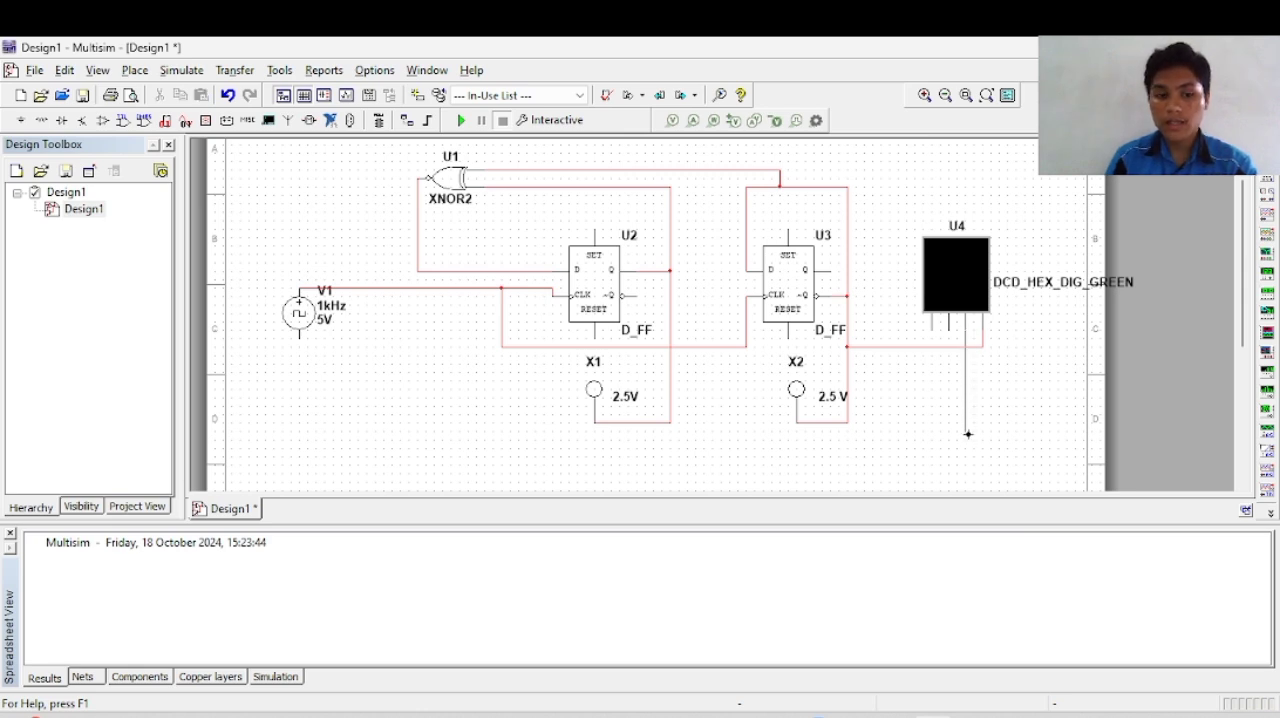
click(628, 424)
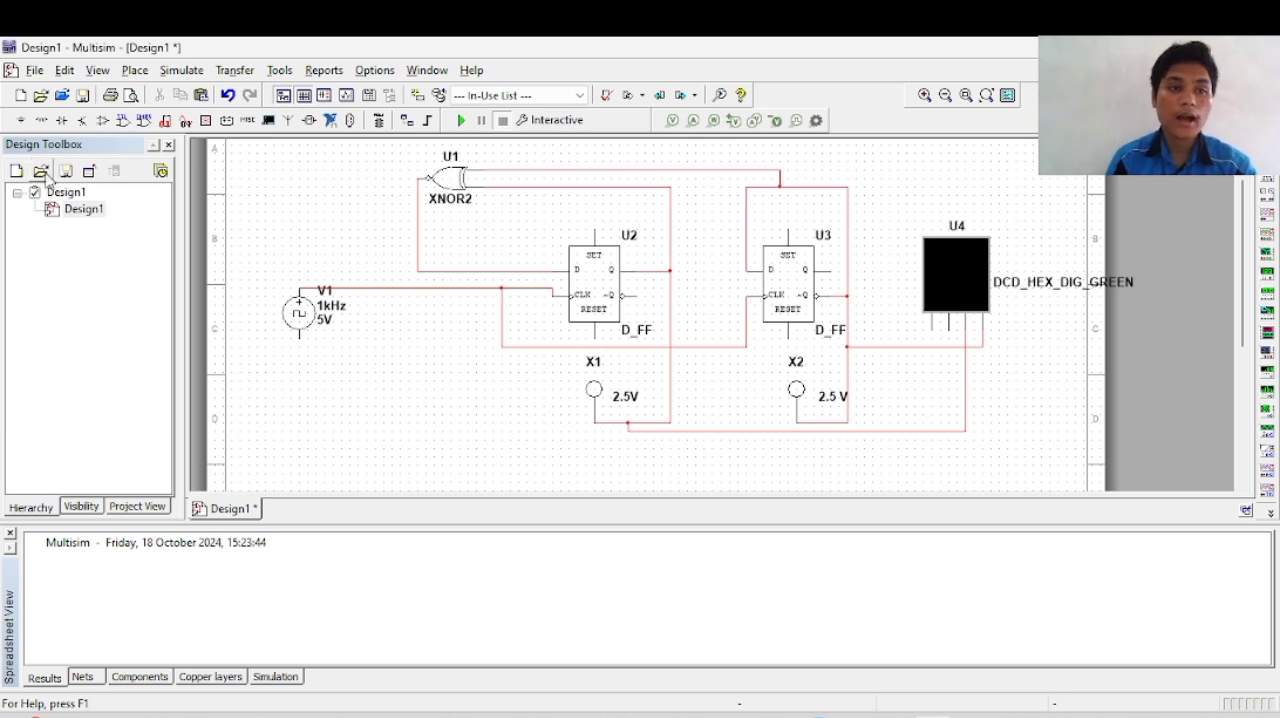
Step: Find GROUND across all component groups and place it on the negative terminal of clock source V1
click(20, 120)
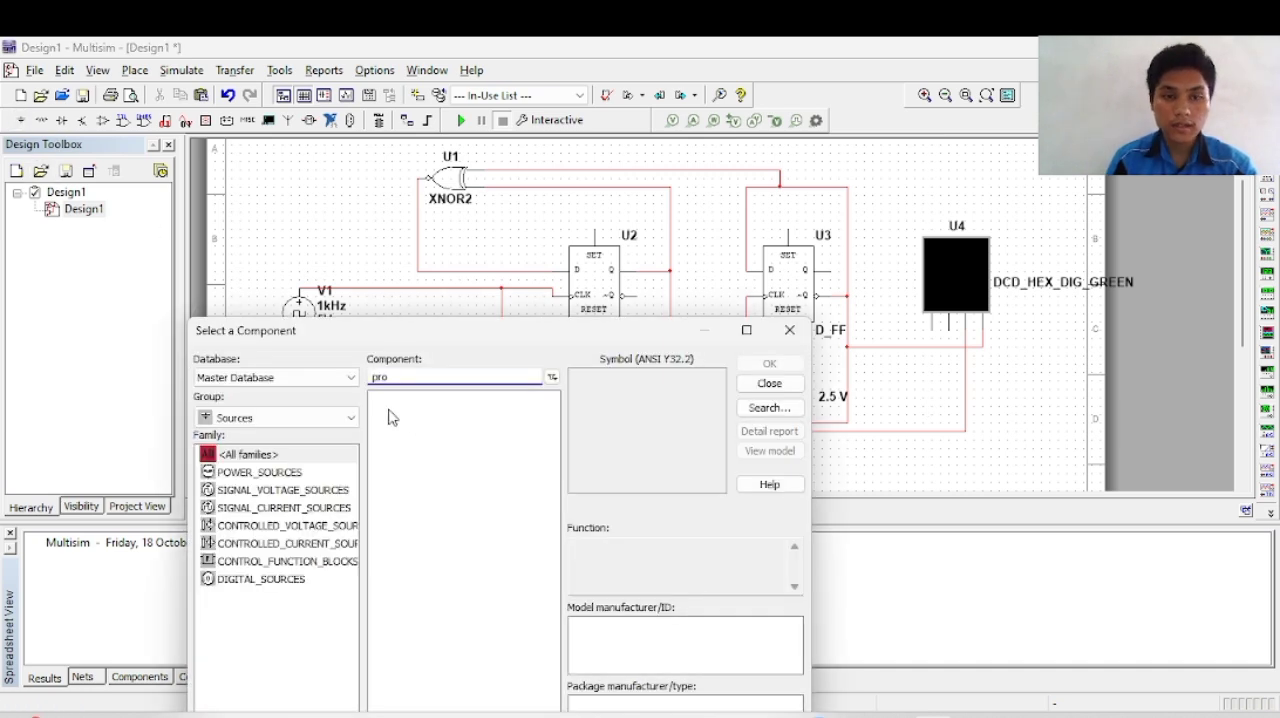
click(329, 417)
click(300, 438)
text(gr)
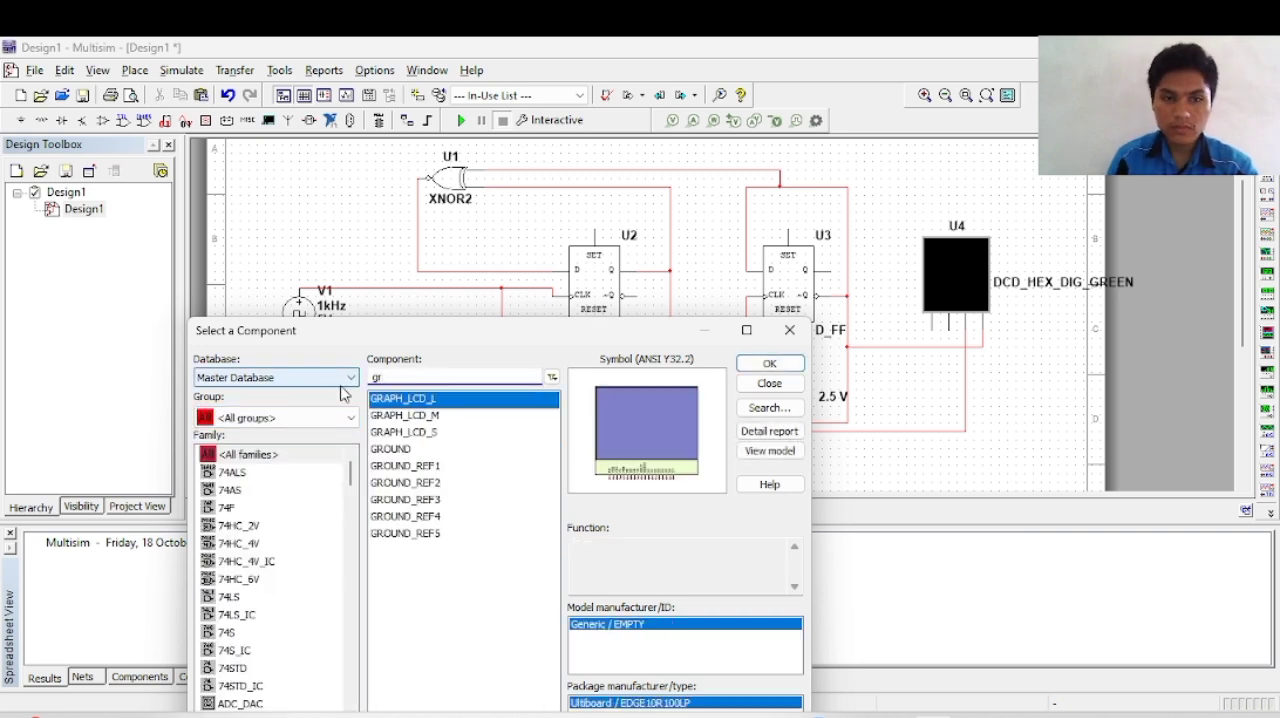
click(405, 449)
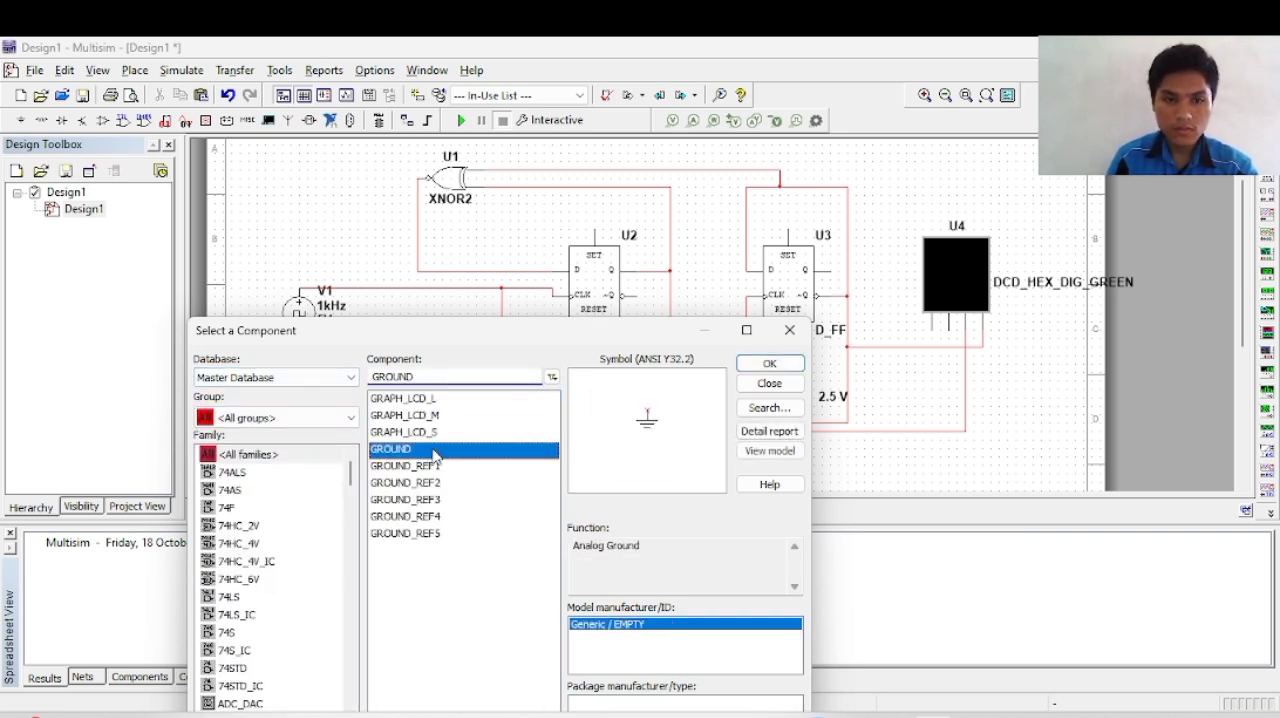
click(767, 364)
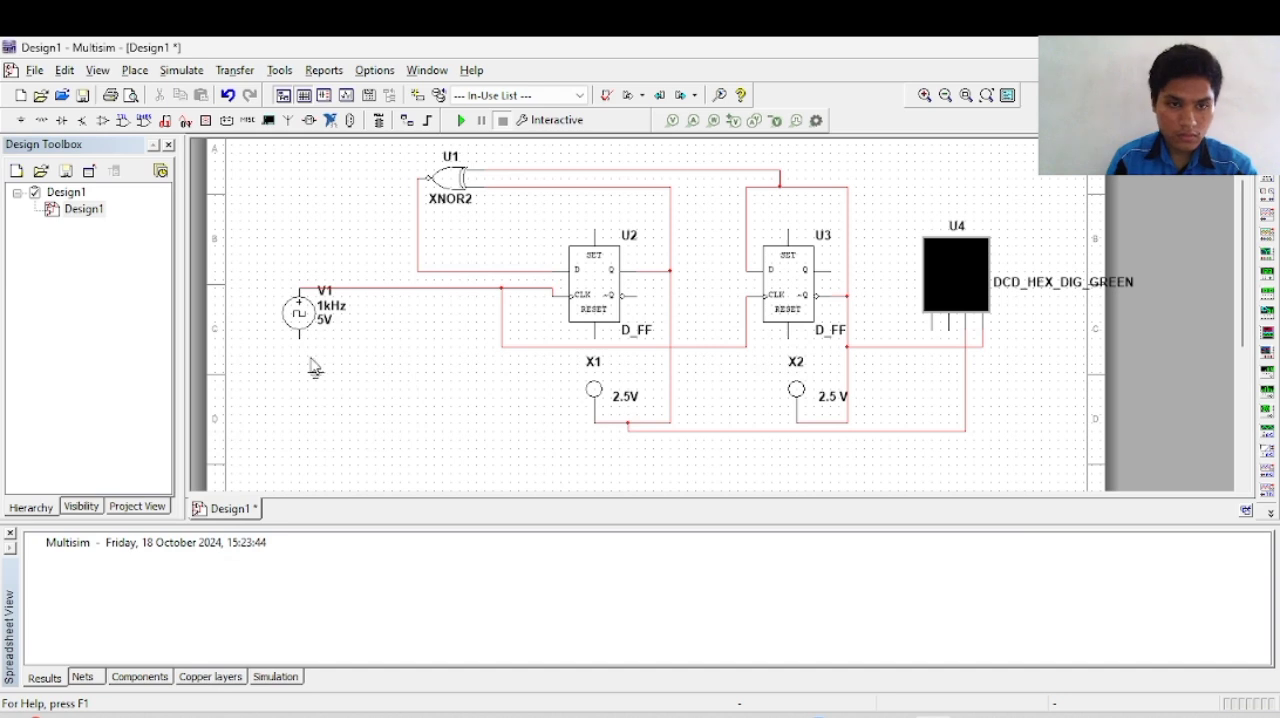
click(300, 348)
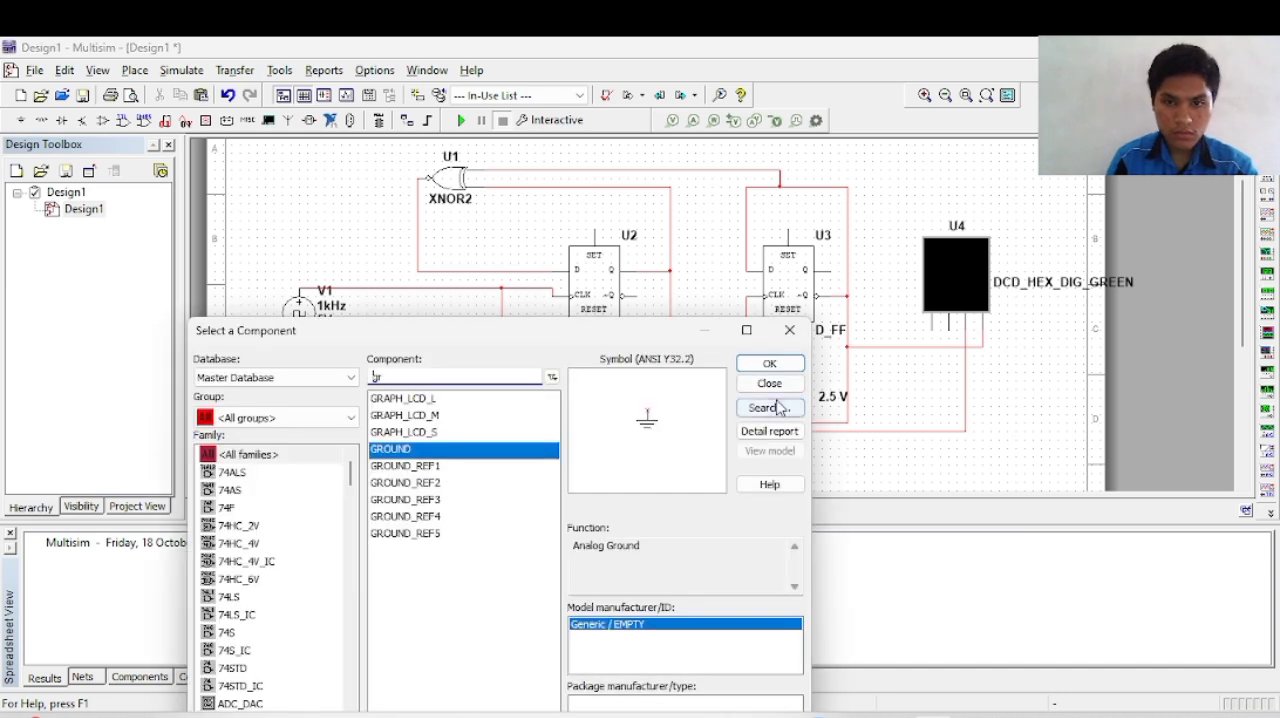
Step: Place a second GROUND on the second pin from the left of hex display U4 and finish placing components
click(766, 363)
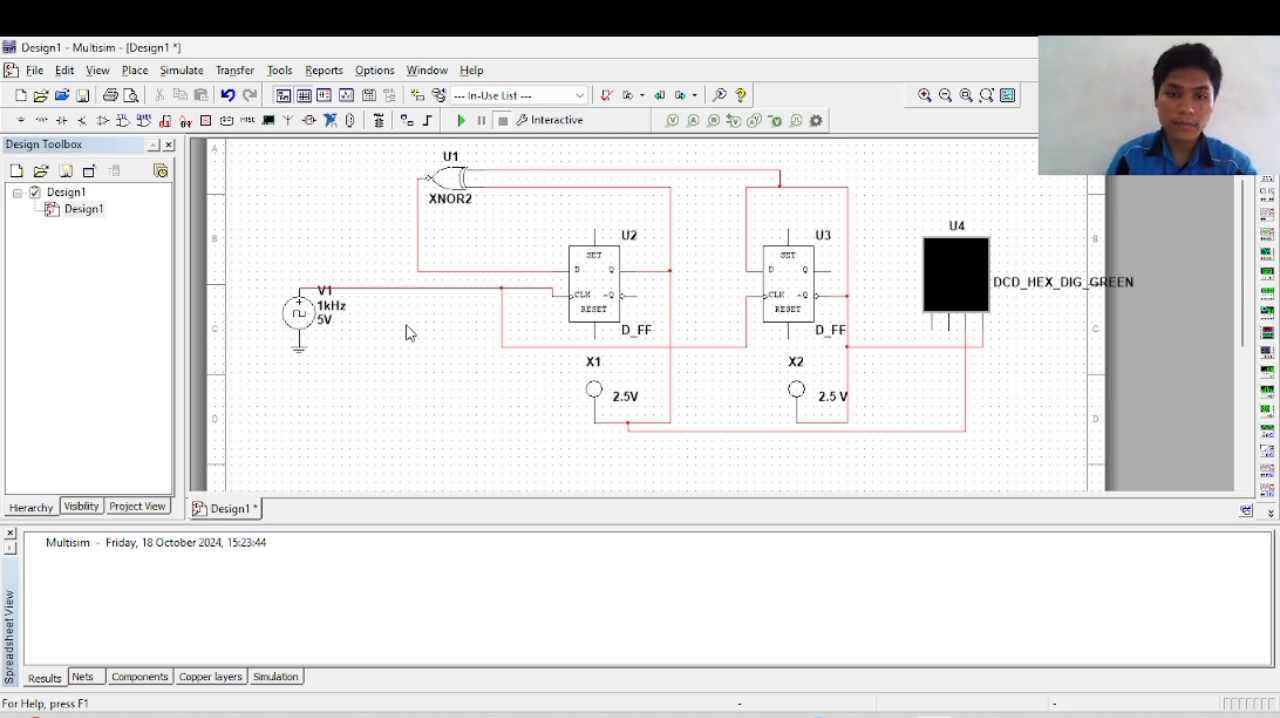
click(948, 340)
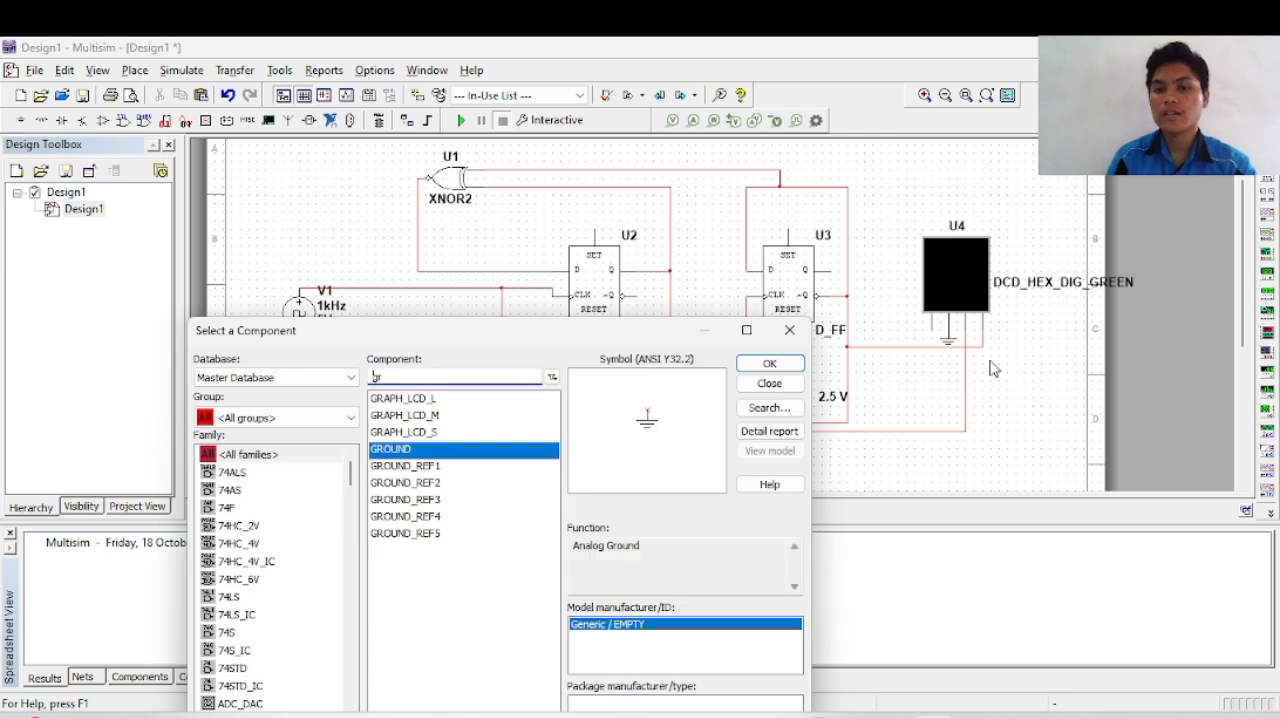
click(790, 331)
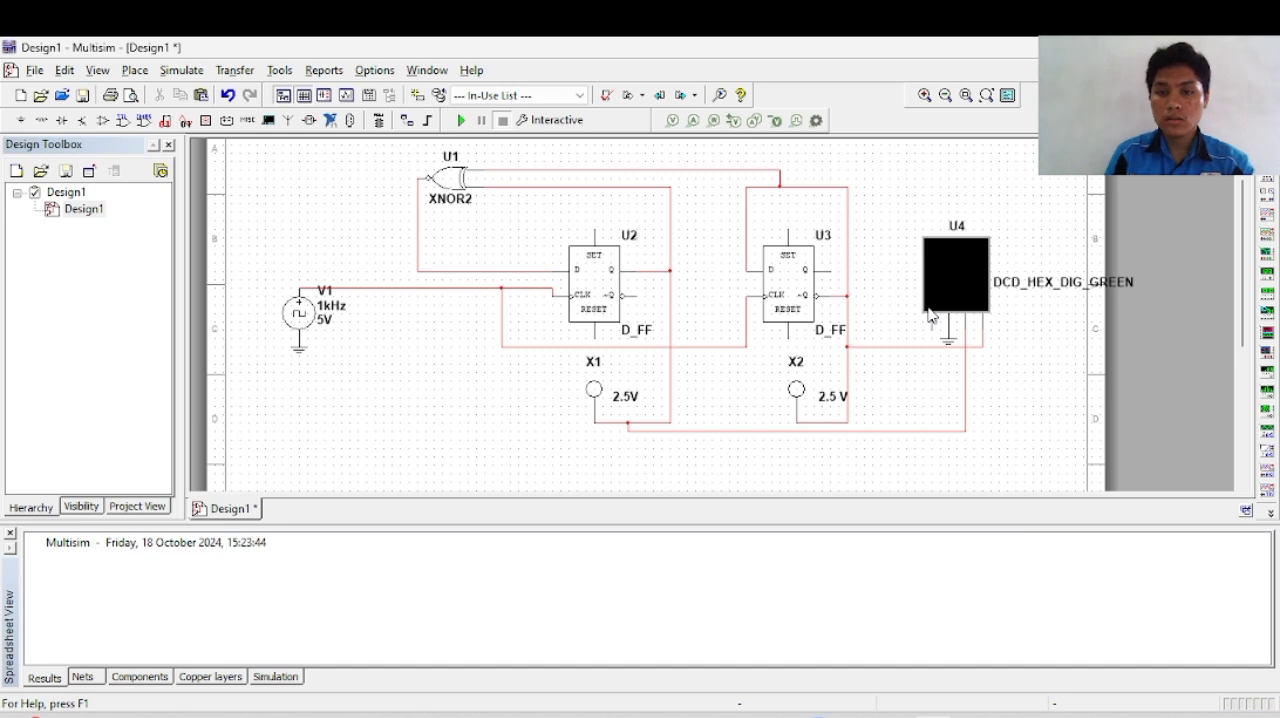
Step: Run the simulation and set the frequency of clock source V1 to 5 Hz
click(463, 125)
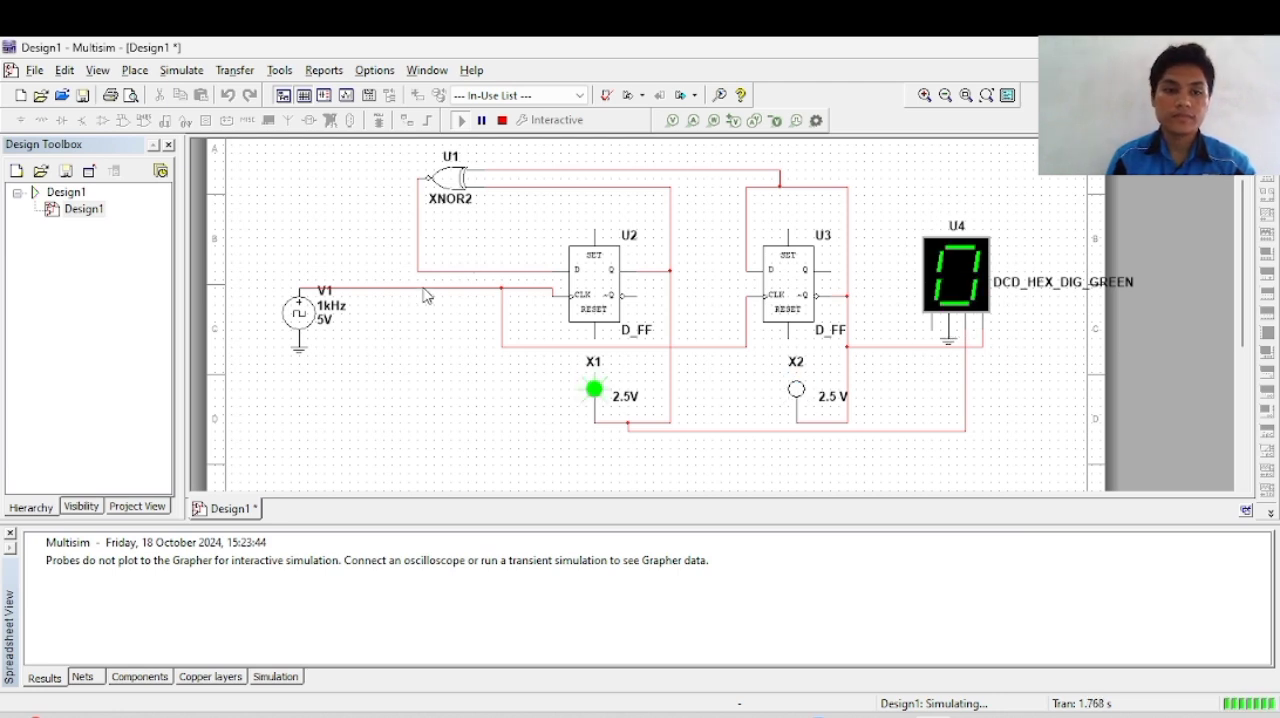
click(303, 316)
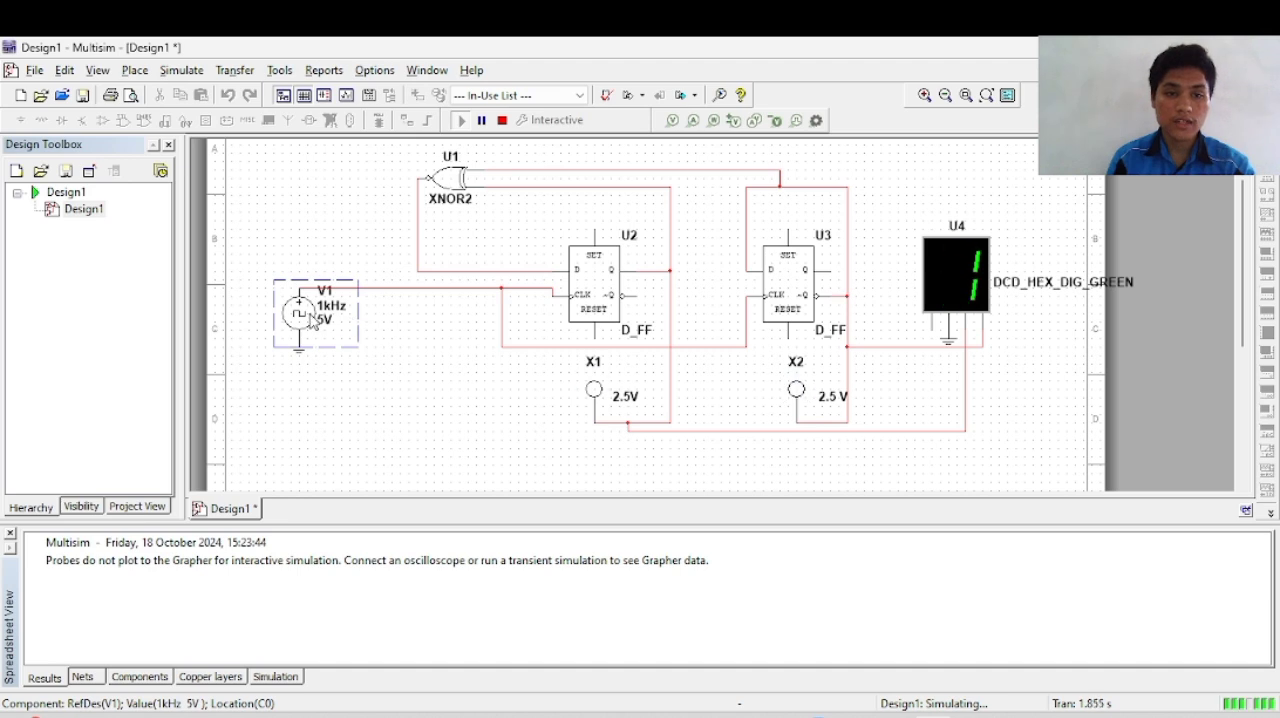
double_click(312, 320)
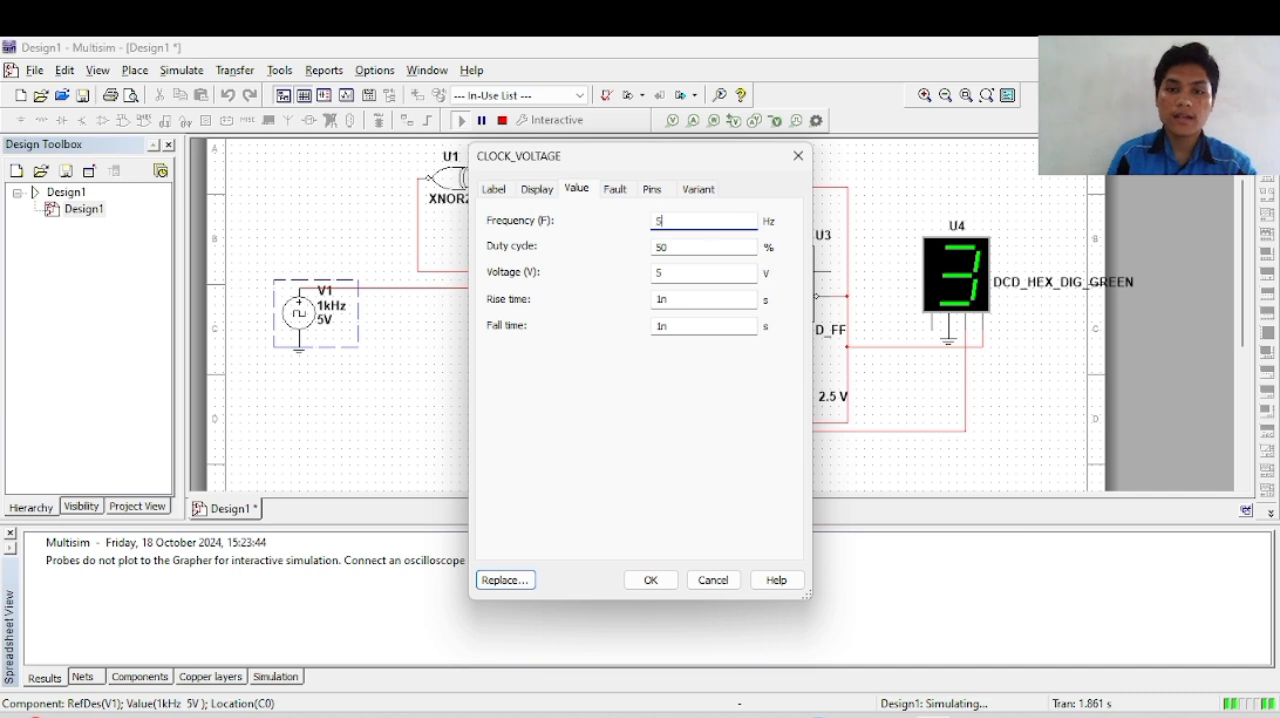
click(655, 582)
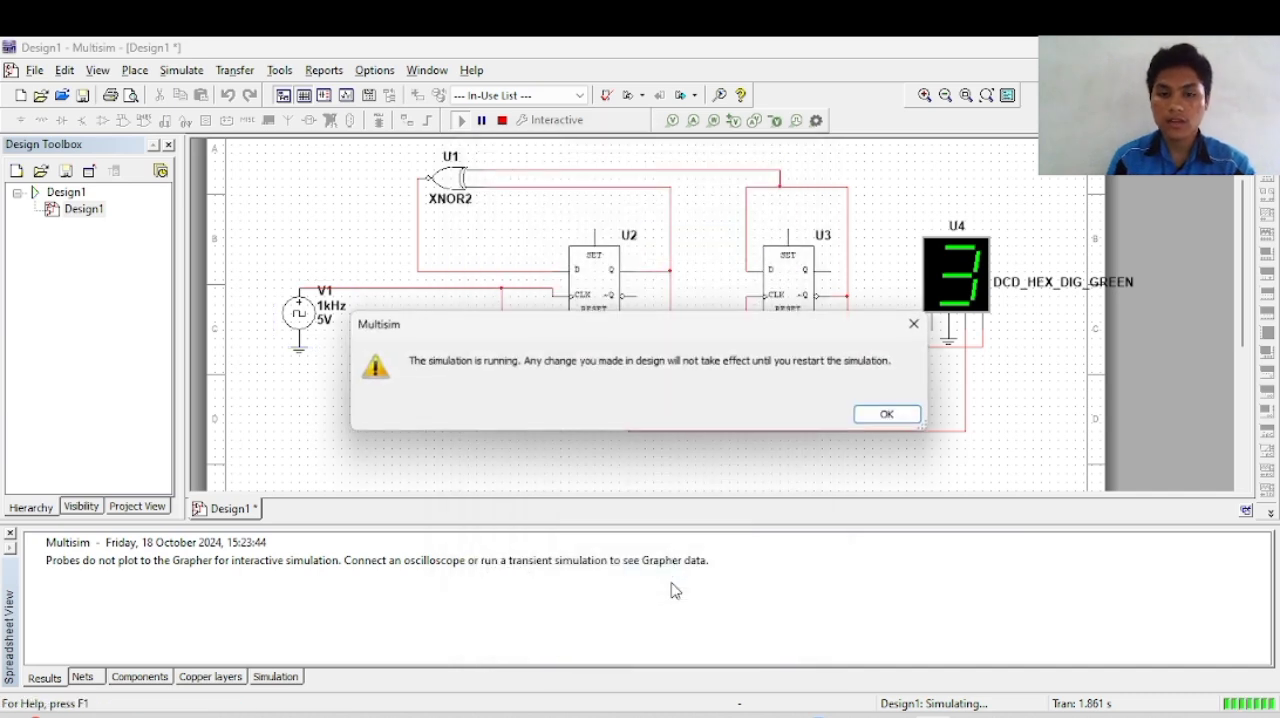
click(918, 323)
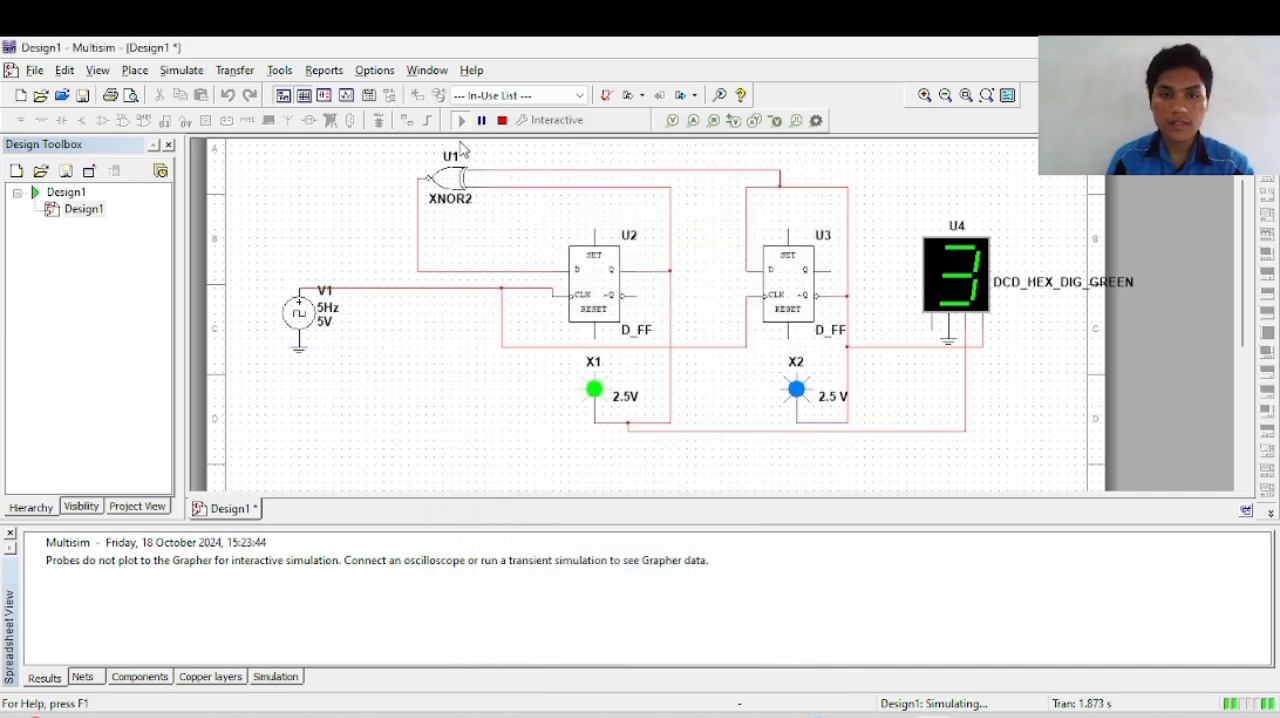
Step: Stop the simulation, confirm 5 Hz as V1's frequency and run the simulation again
click(504, 124)
double_click(305, 312)
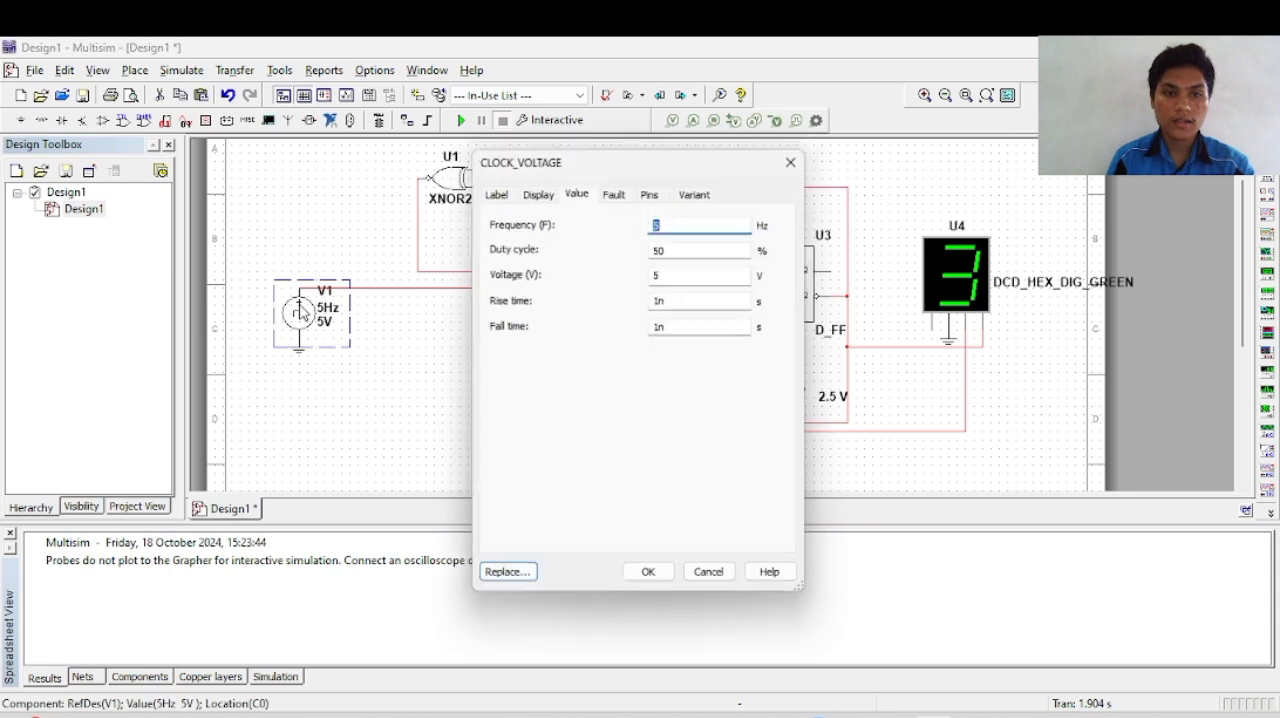
click(650, 580)
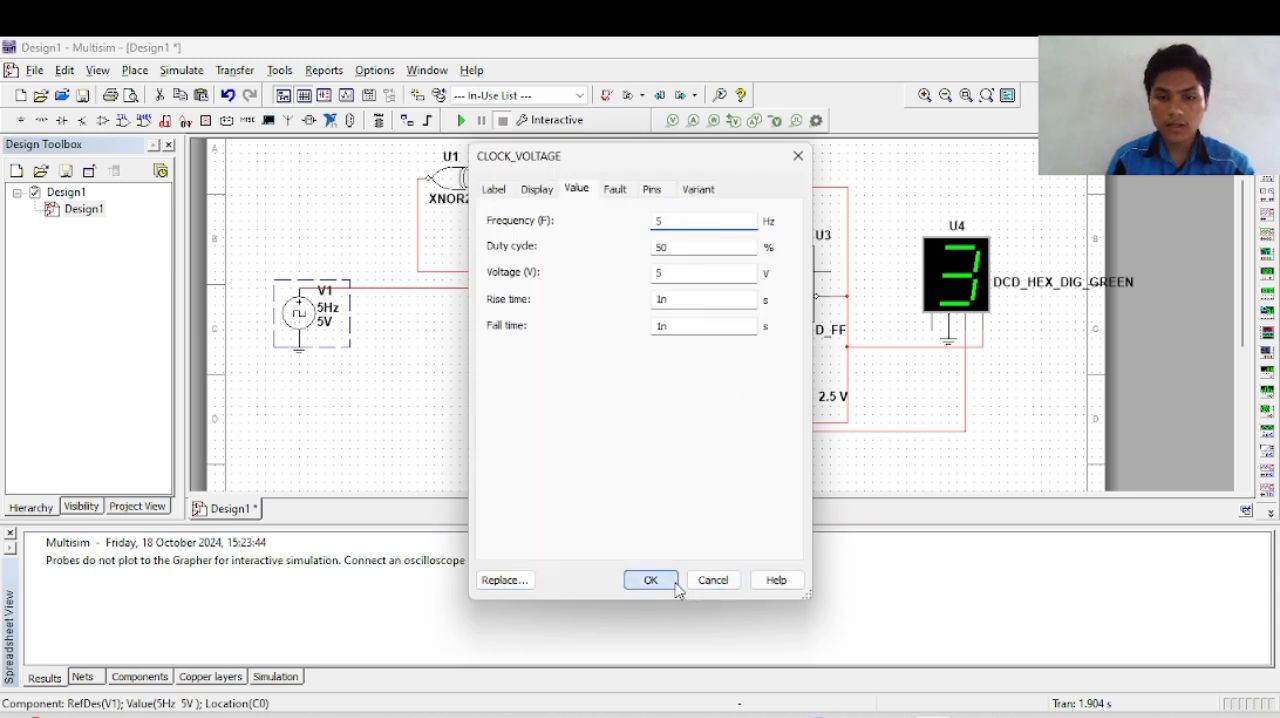
click(462, 121)
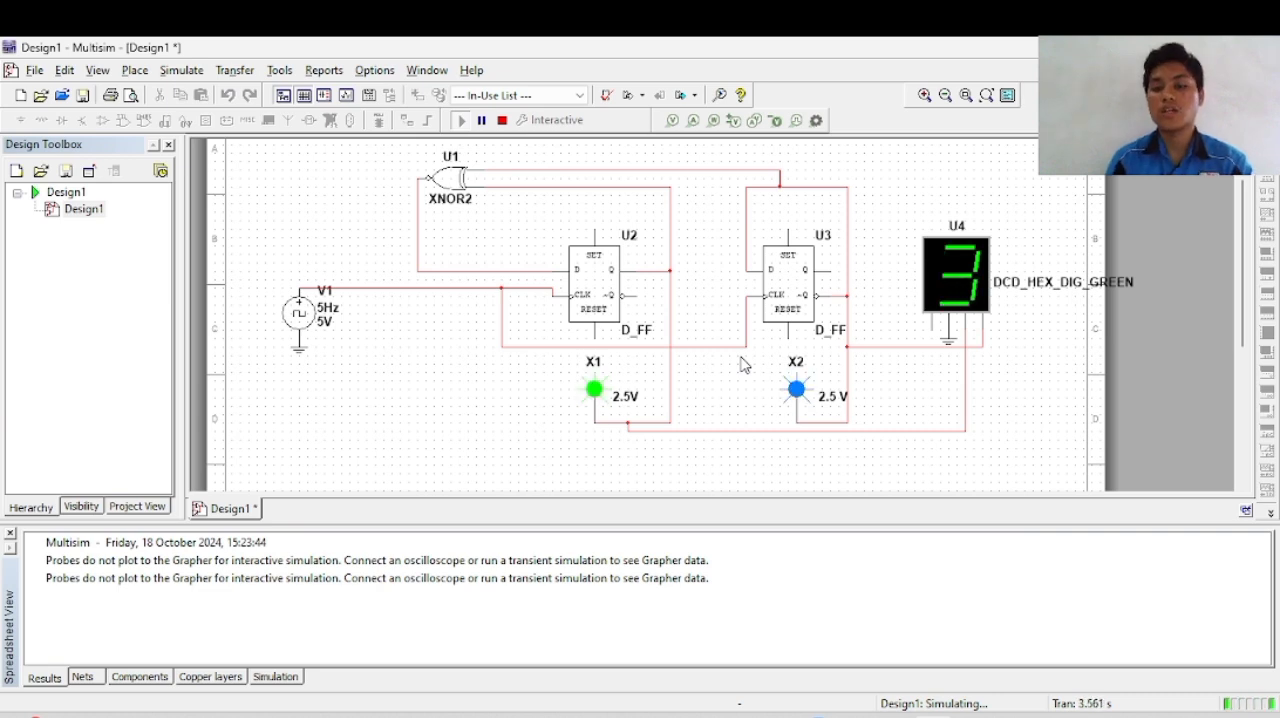
Step: Set the frequency of clock source V1 to 2 Hz and dismiss the running-simulation warning
double_click(300, 312)
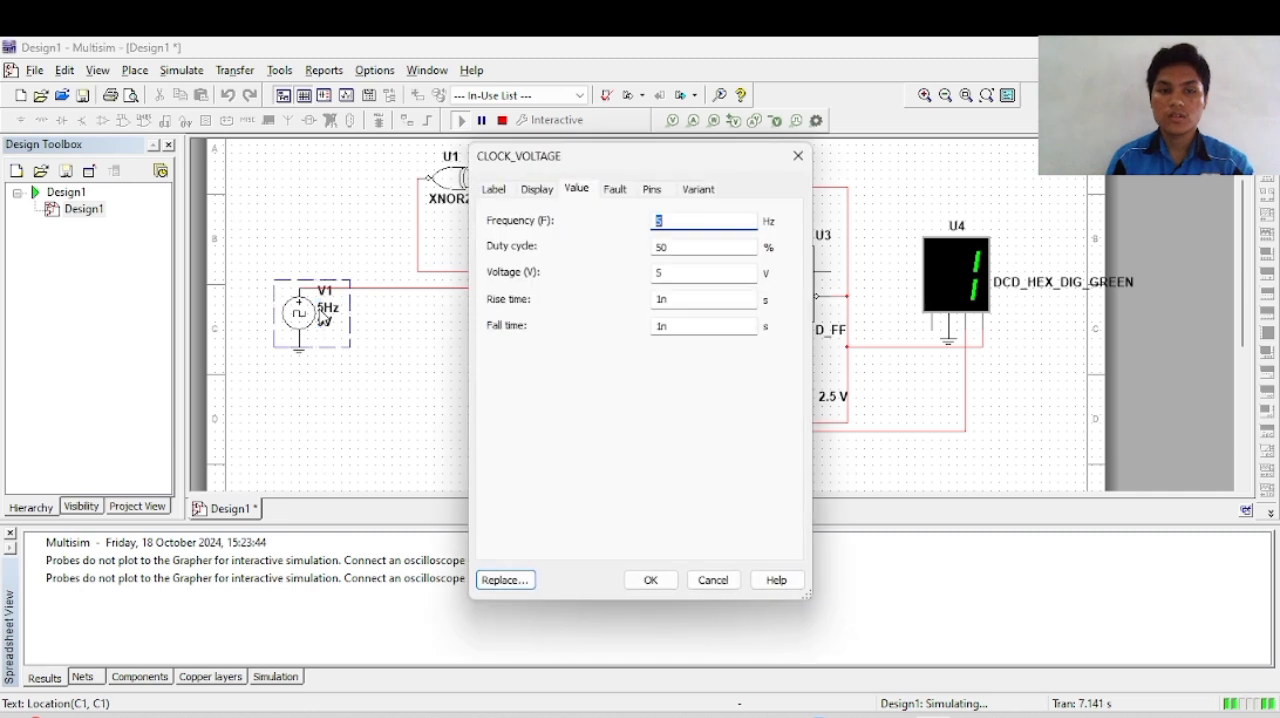
click(661, 221)
text(2)
click(652, 580)
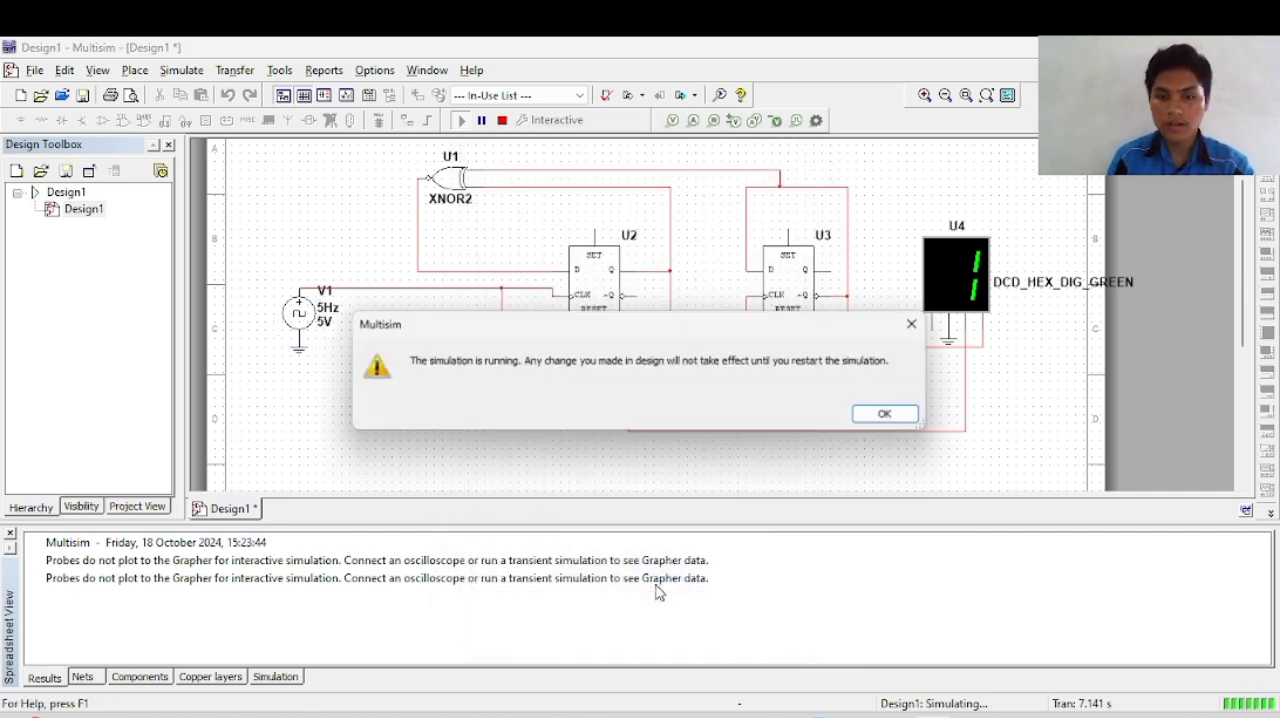
click(884, 413)
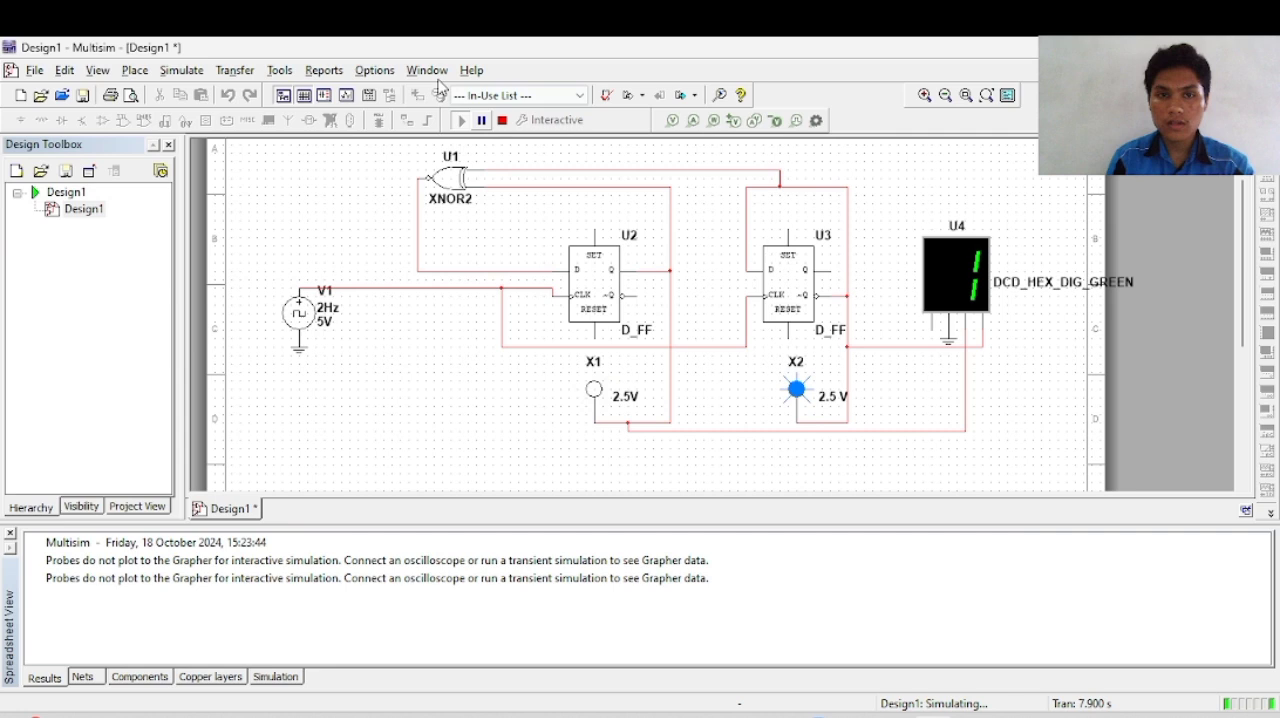
Step: Restart the simulation with V1's frequency confirmed at 2 Hz, watch the probes and hex display, and stop it
click(502, 120)
double_click(325, 293)
click(675, 218)
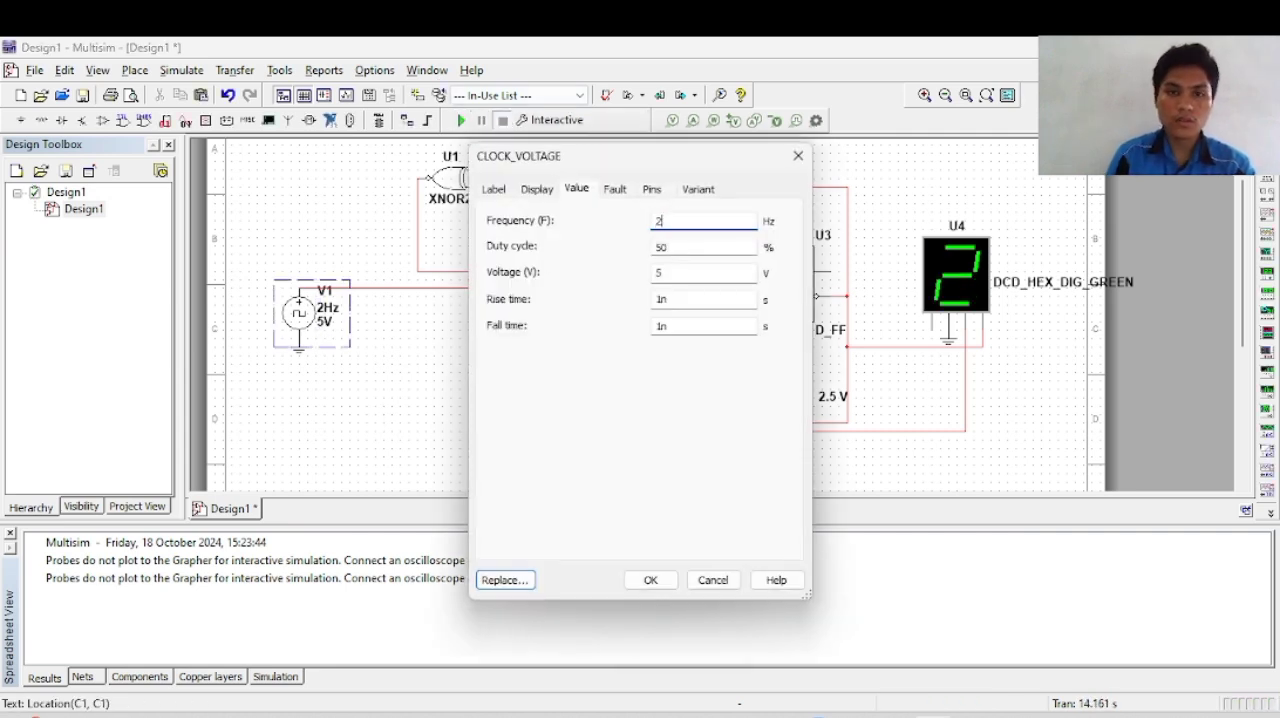
click(650, 580)
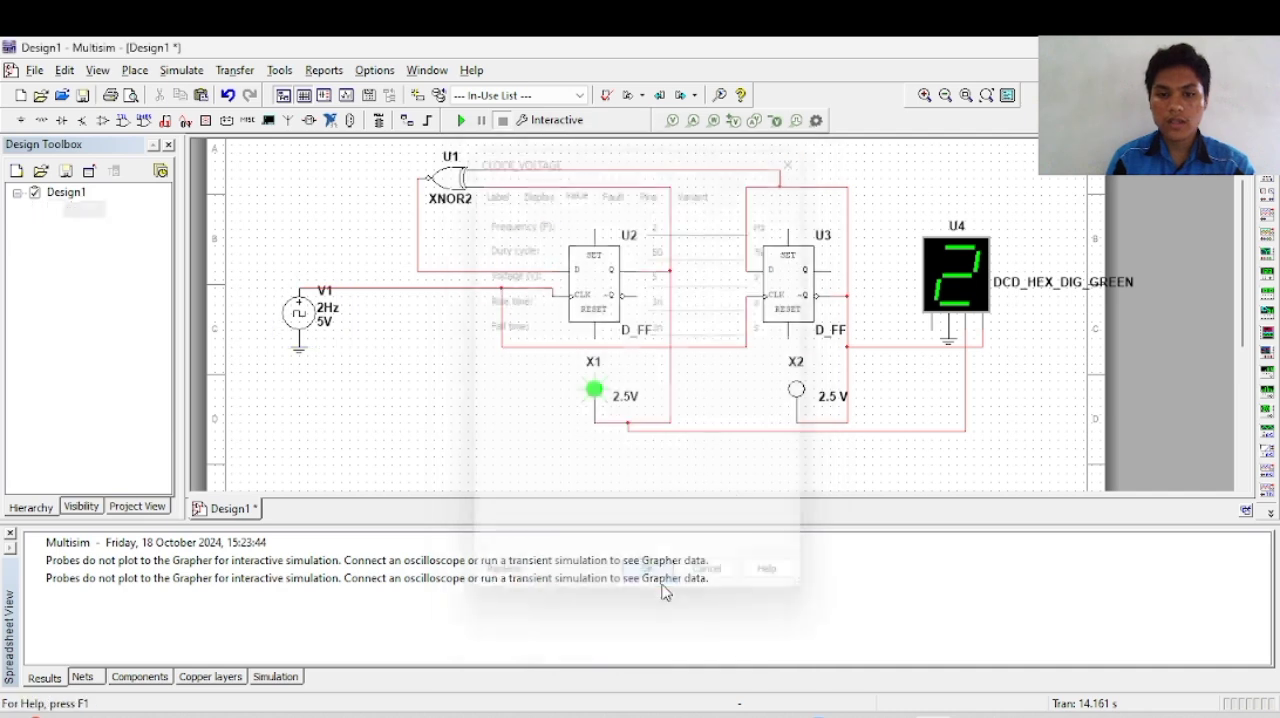
click(461, 120)
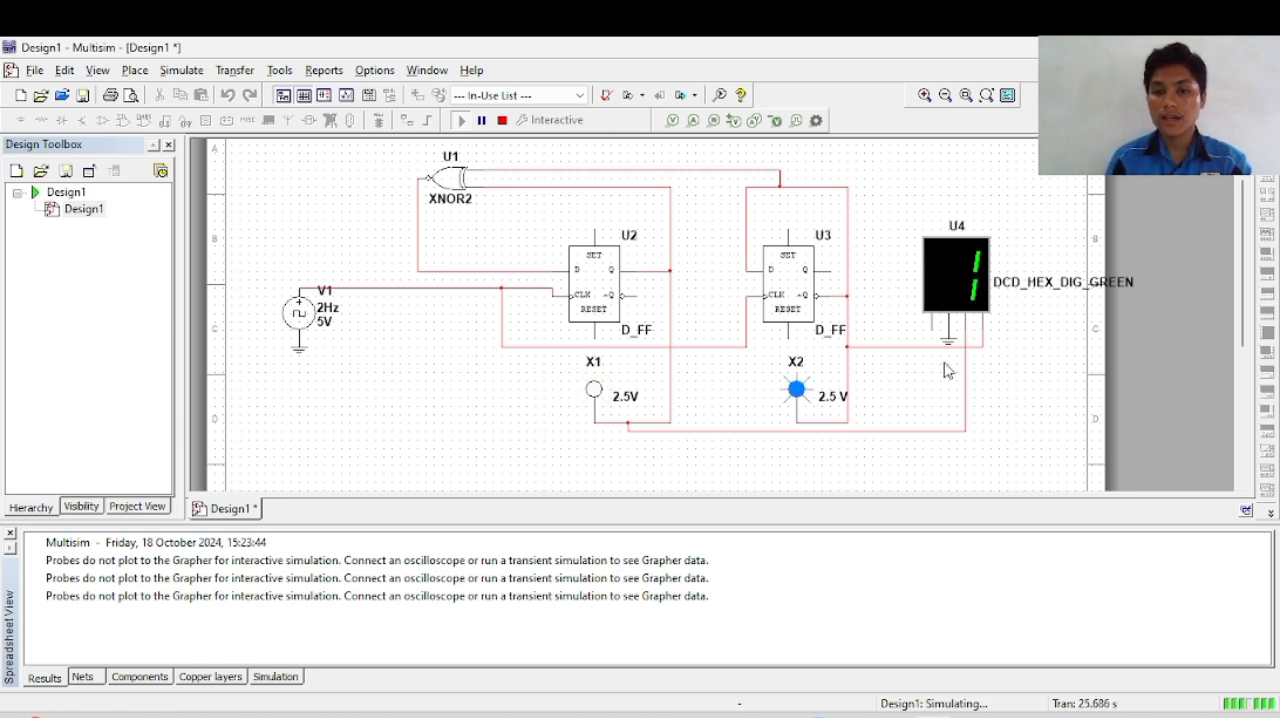
click(503, 126)
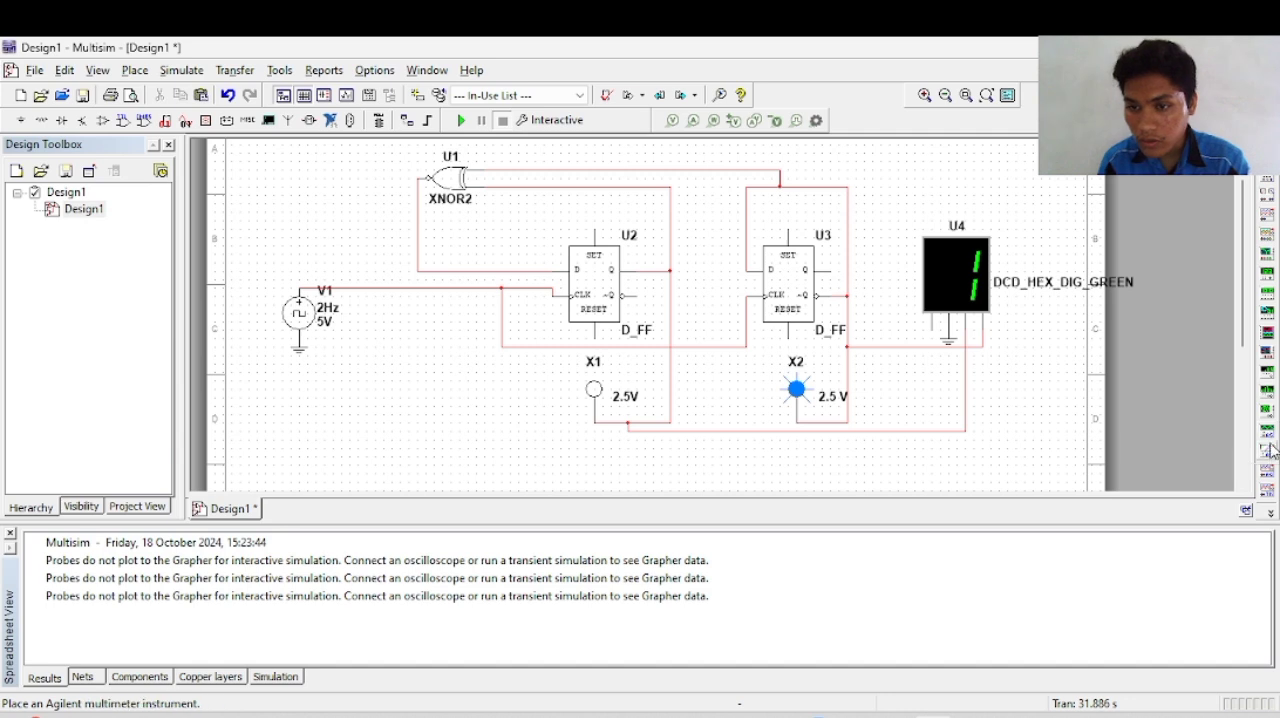
click(1270, 476)
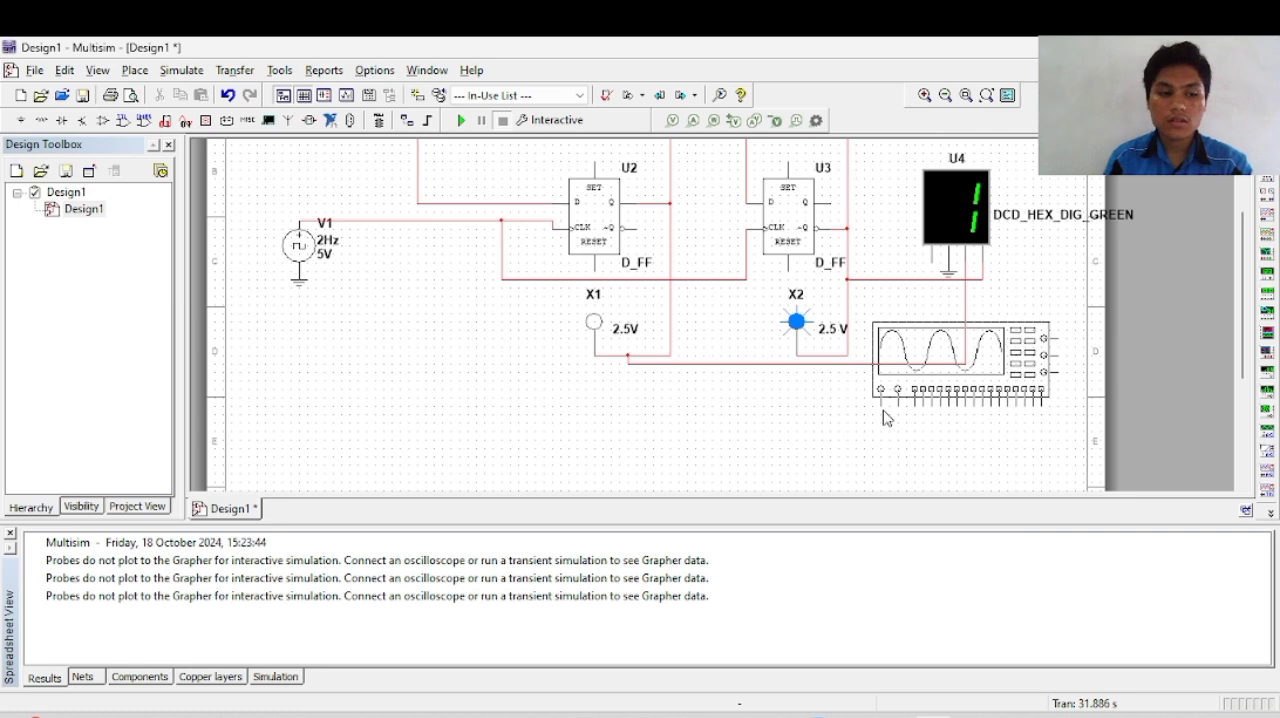
key(Escape)
click(1271, 182)
key(Escape)
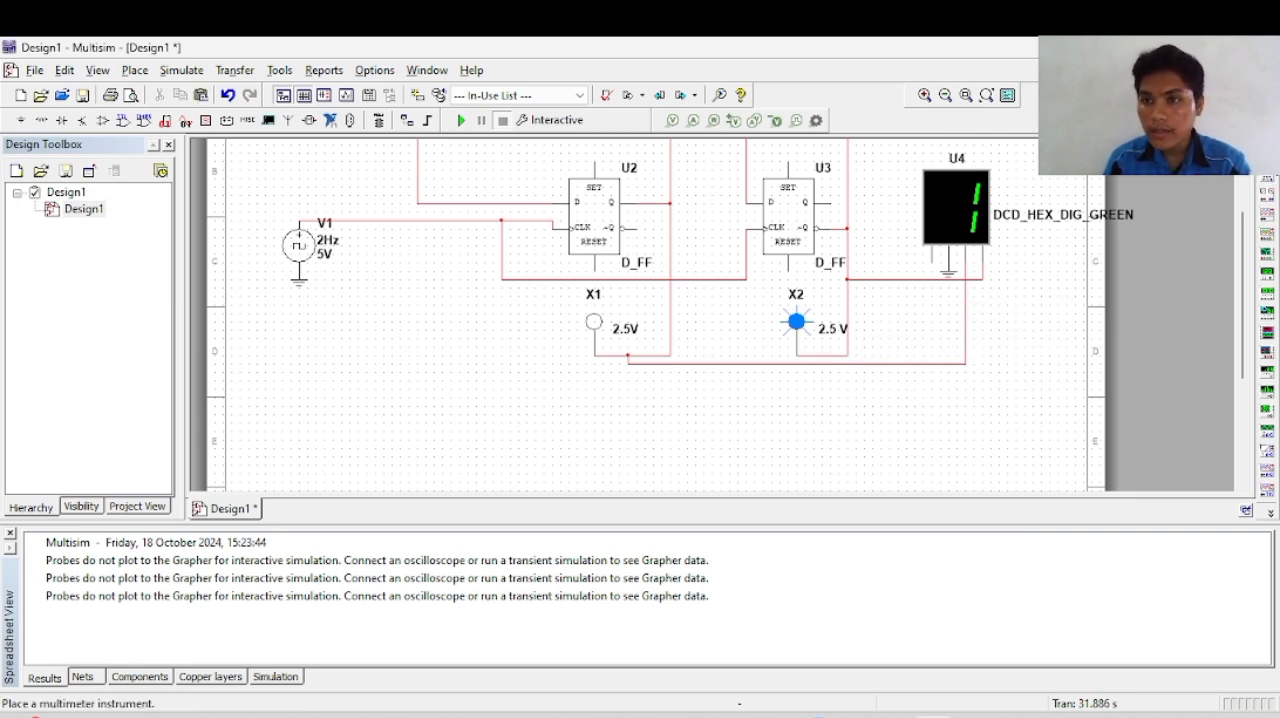
click(1271, 228)
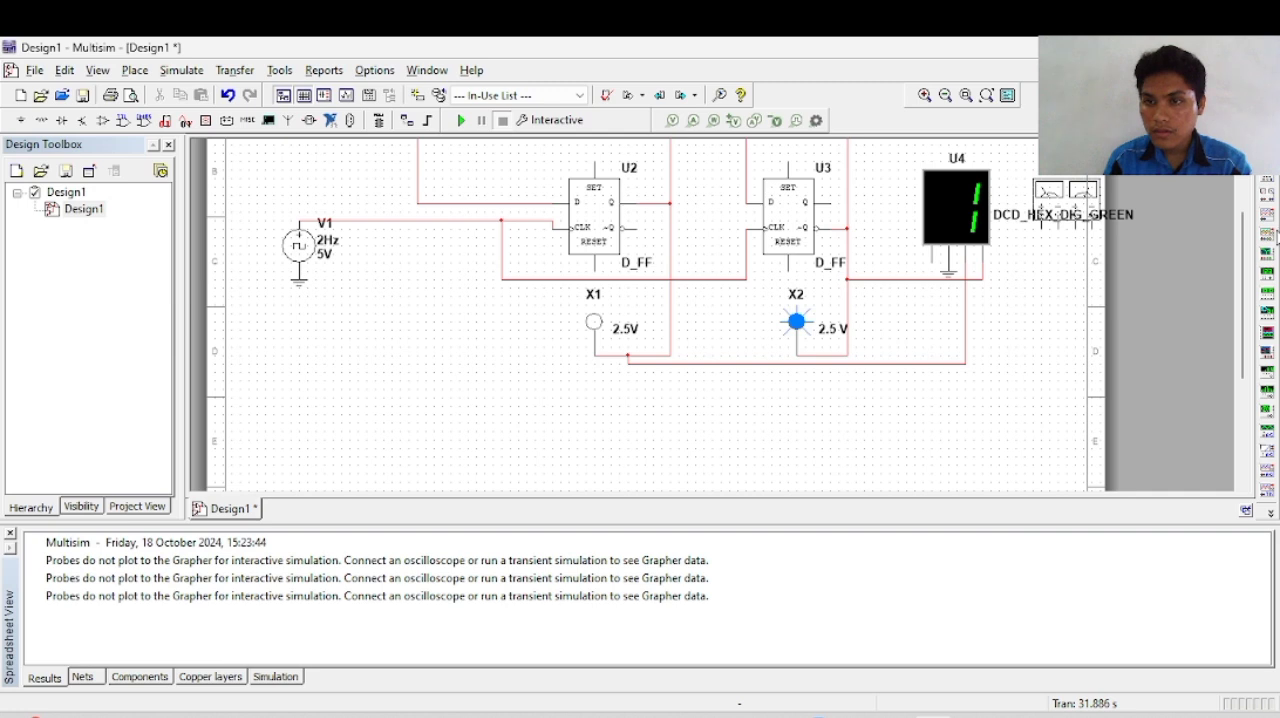
key(Escape)
Step: Place a four-channel oscilloscope between clock source V1 and probe X1, below the clock wire
click(1274, 243)
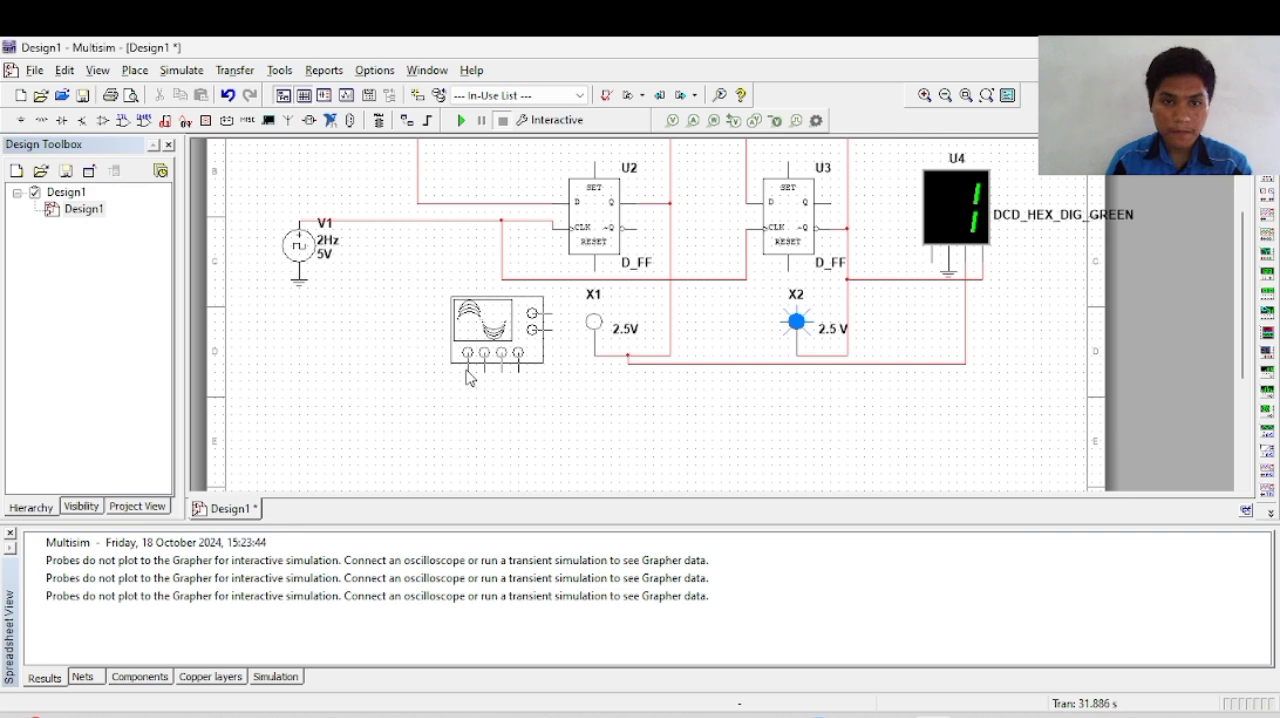
click(469, 377)
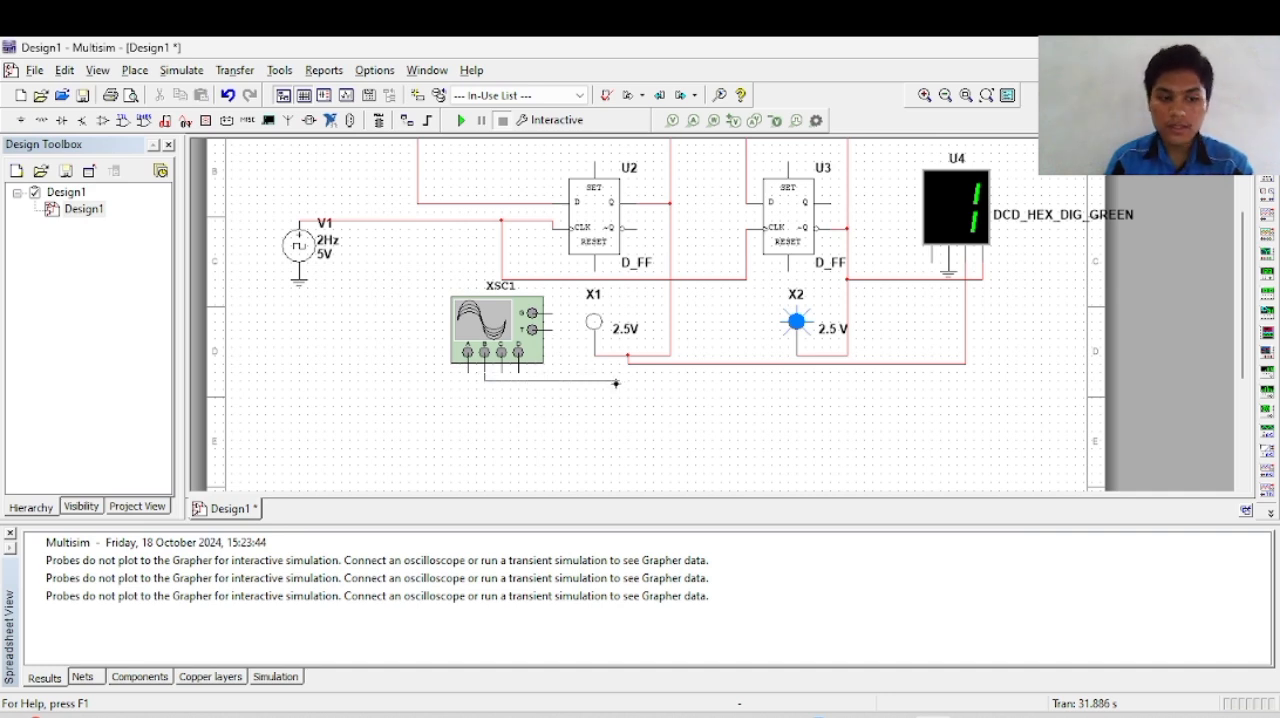
Step: Connect channel B of oscilloscope XSC1 to probe X1's wire and place a copy of V1's ground at its G terminal
click(601, 356)
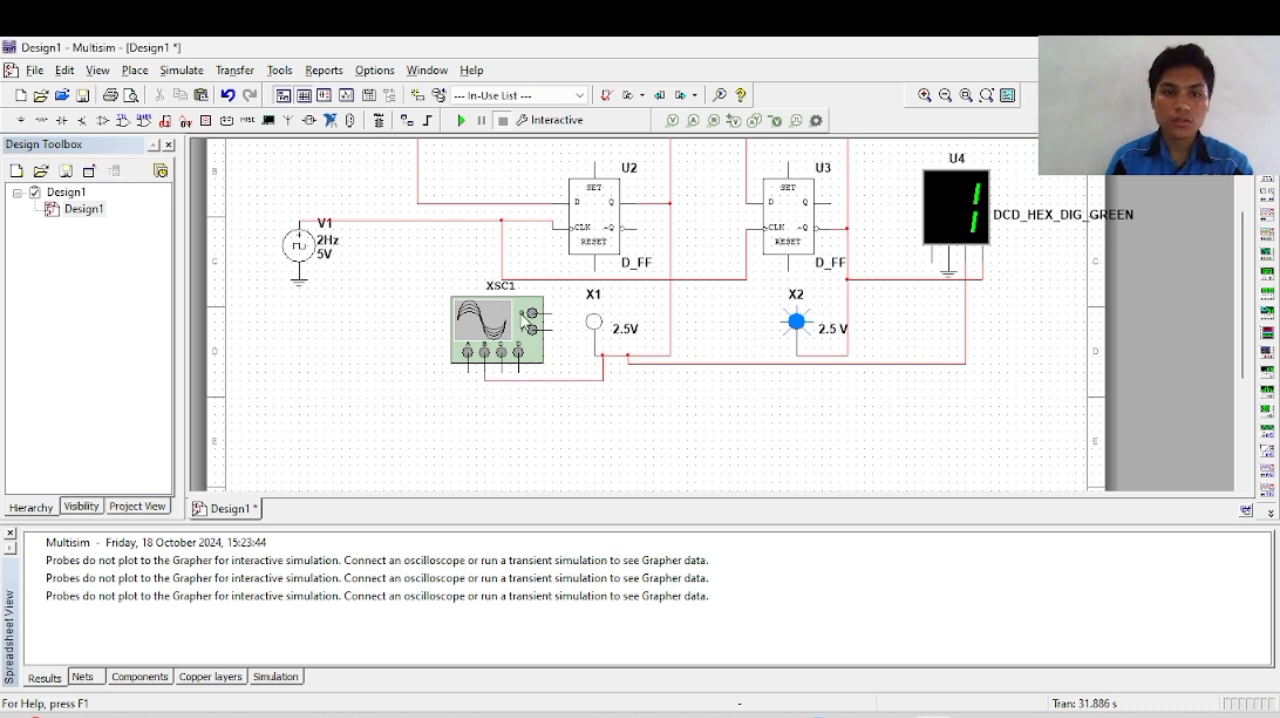
click(305, 285)
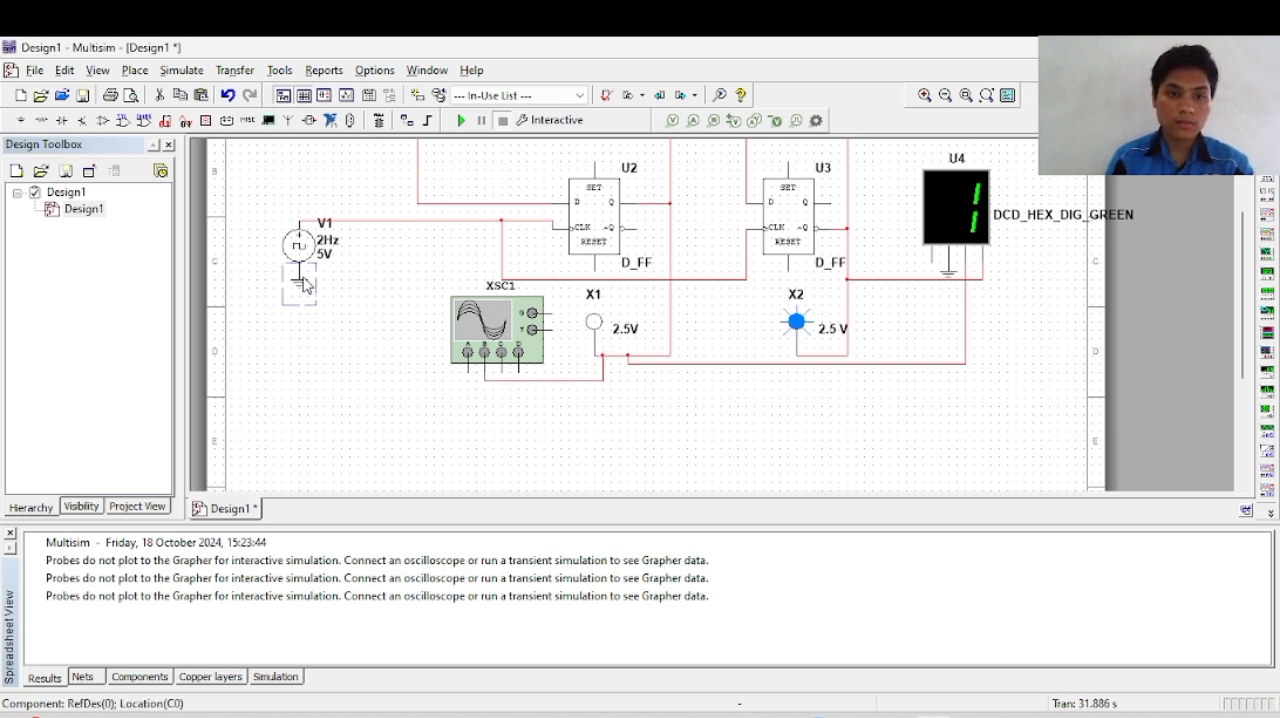
click(566, 364)
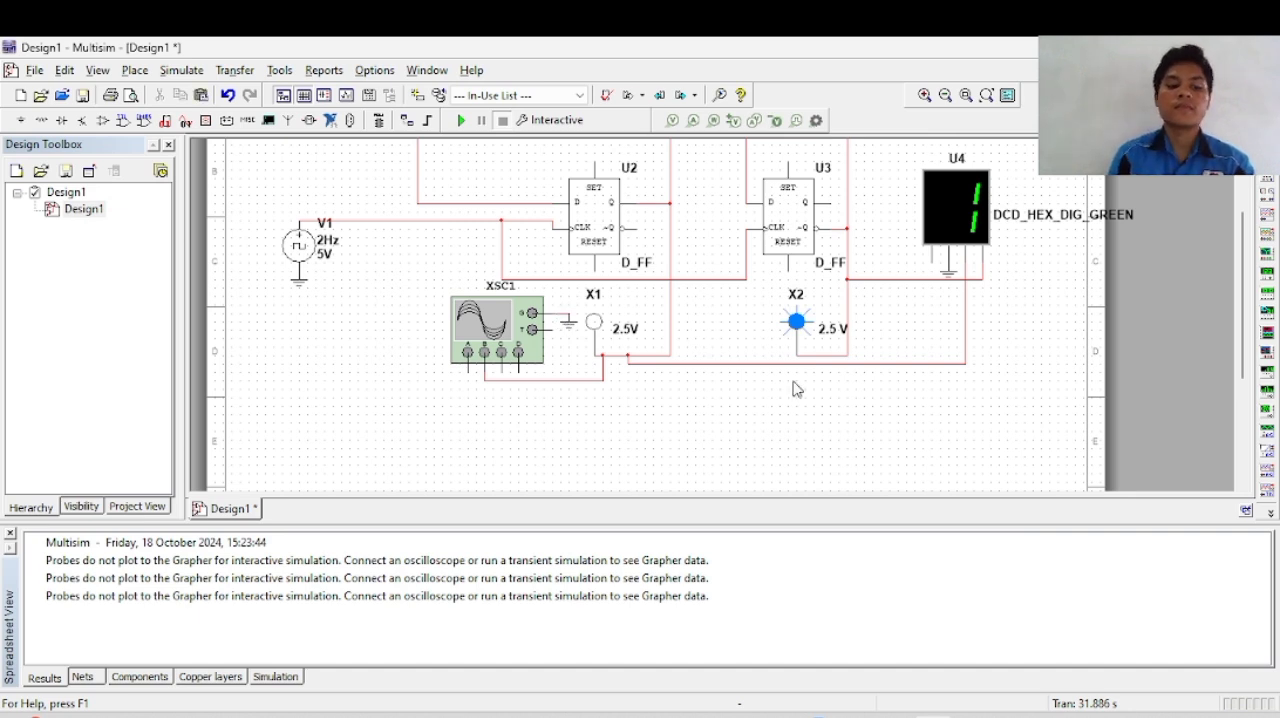
Step: Duplicate the four-channel oscilloscope XSC1 and position the copy below the circuit, between probes X1 and X2
click(516, 335)
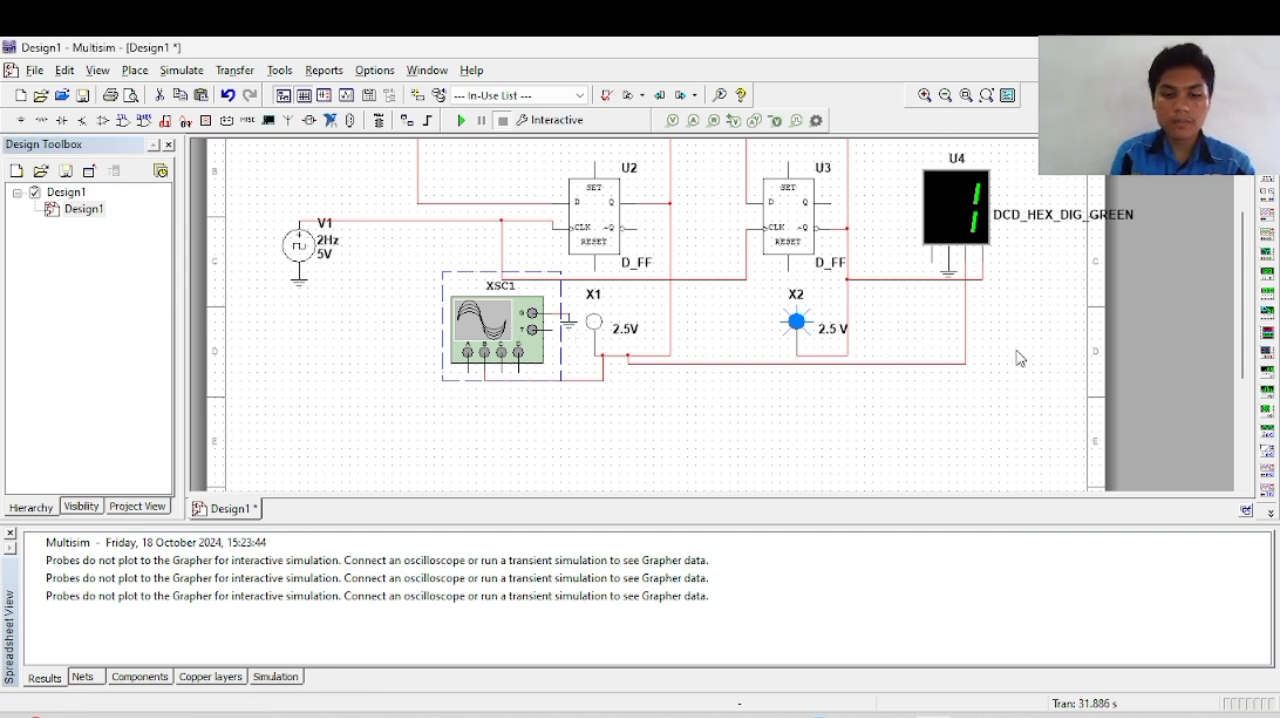
key(ctrl+v)
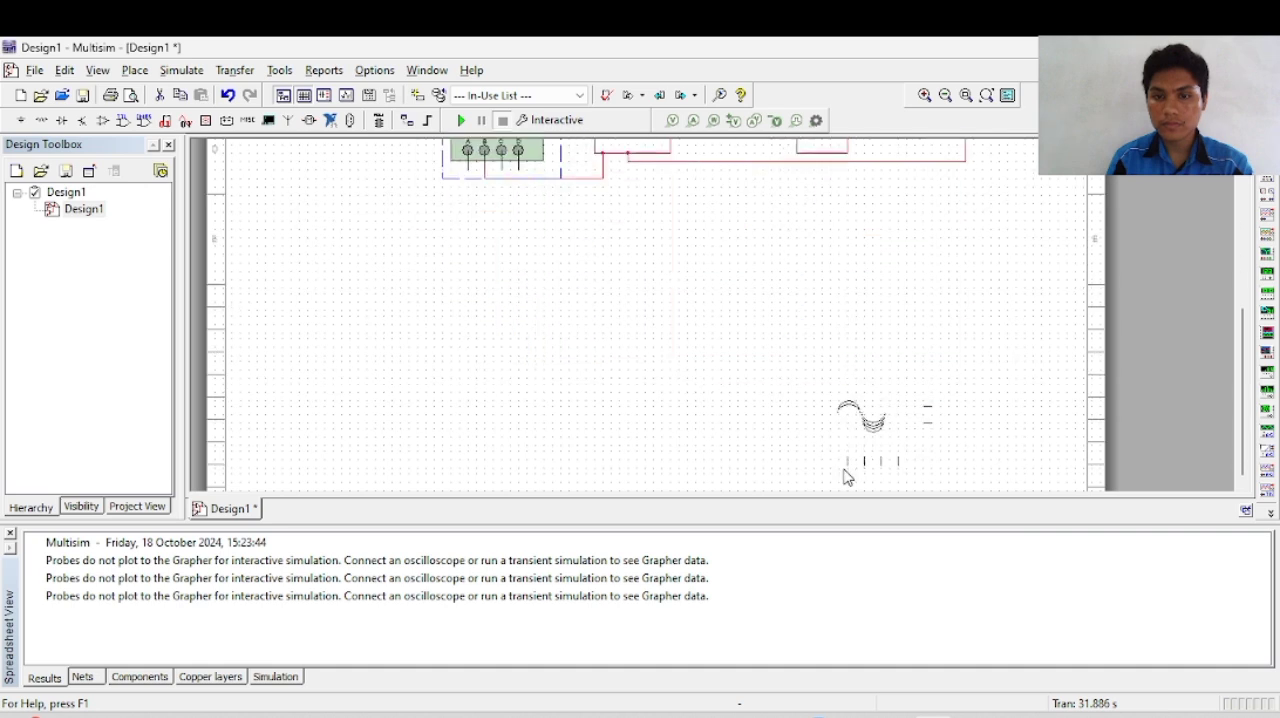
click(805, 276)
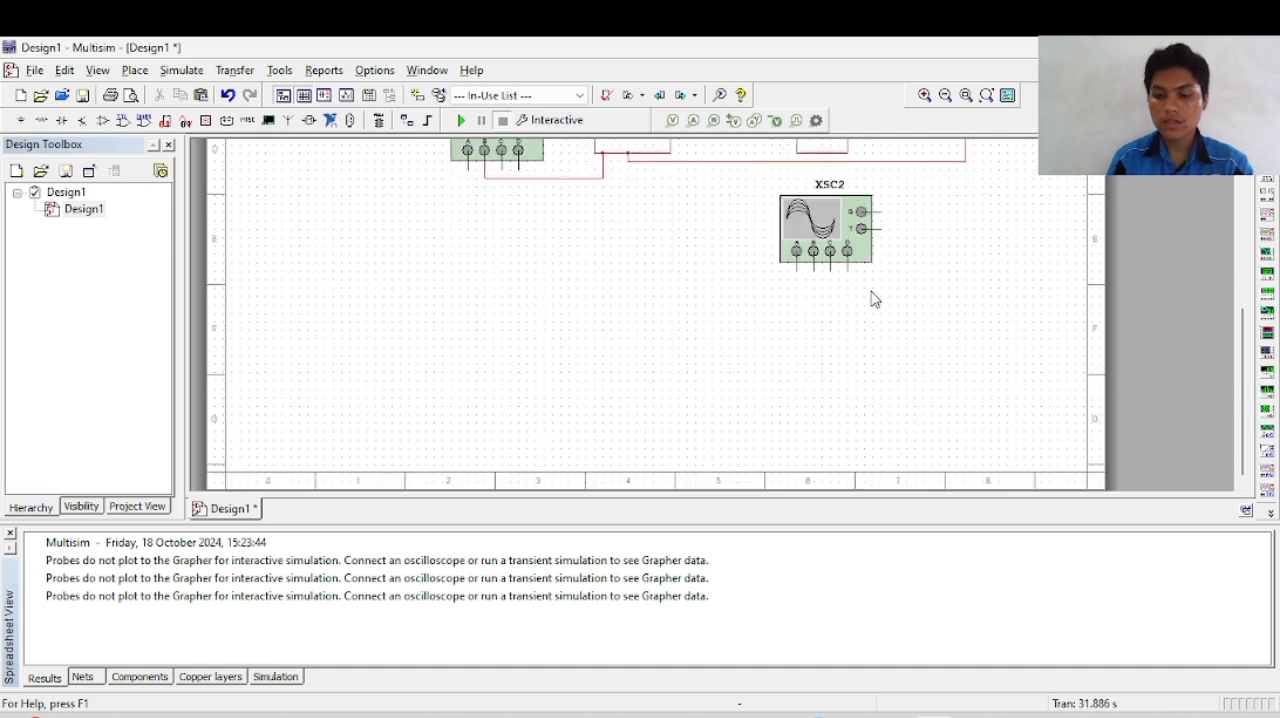
scroll(872, 298, up, 5)
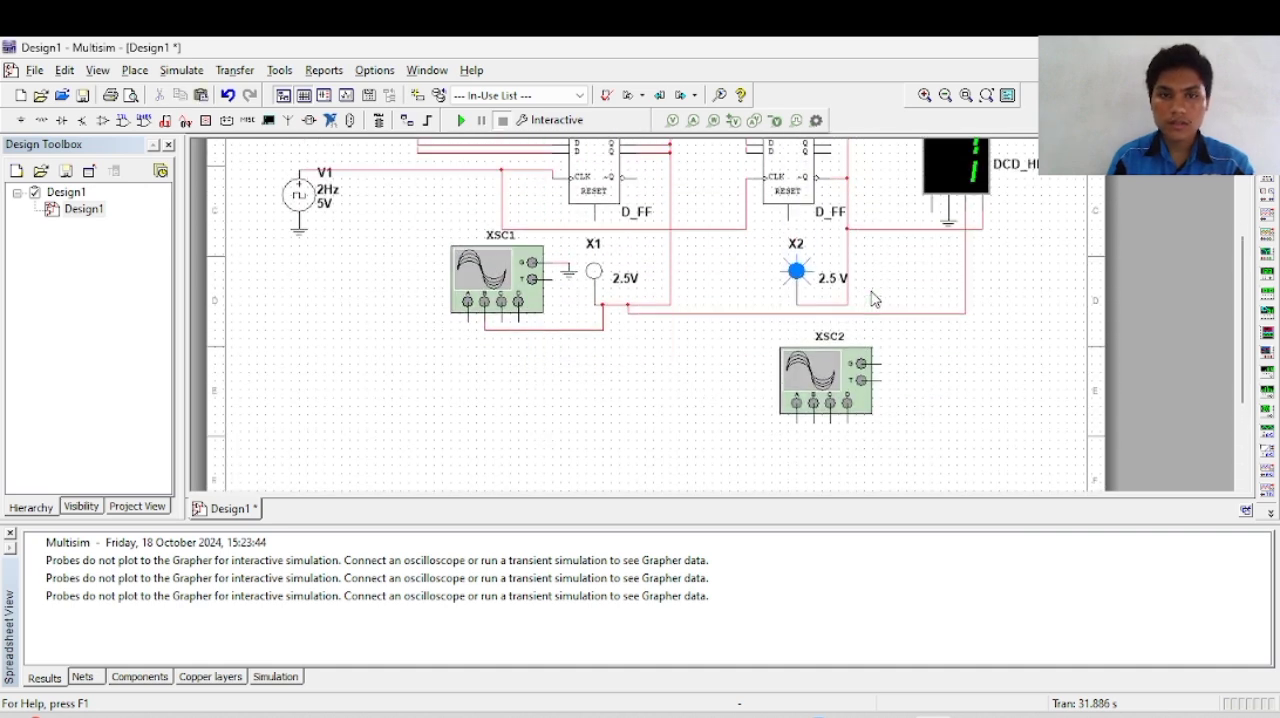
scroll(872, 298, up, 3)
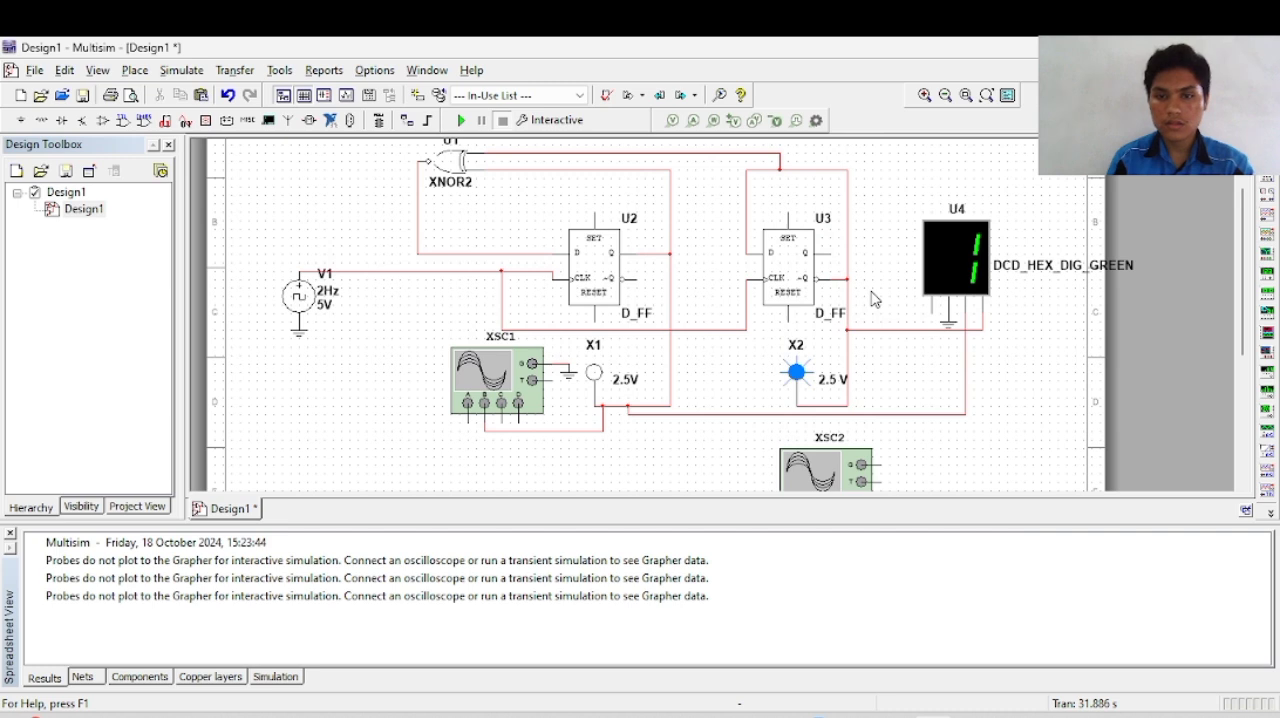
drag(857, 473, 718, 216)
click(816, 241)
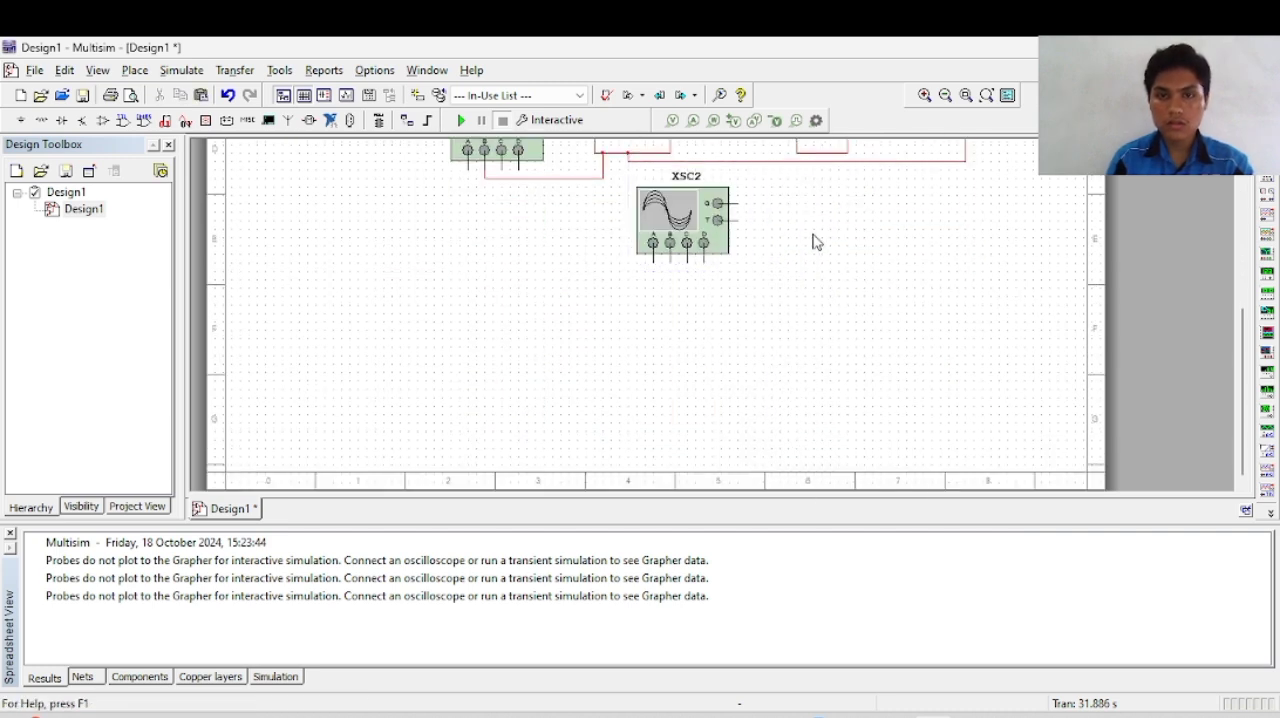
Step: Wire channel A of the second oscilloscope XSC2 to the wire under probe X2
scroll(803, 240, up, 5)
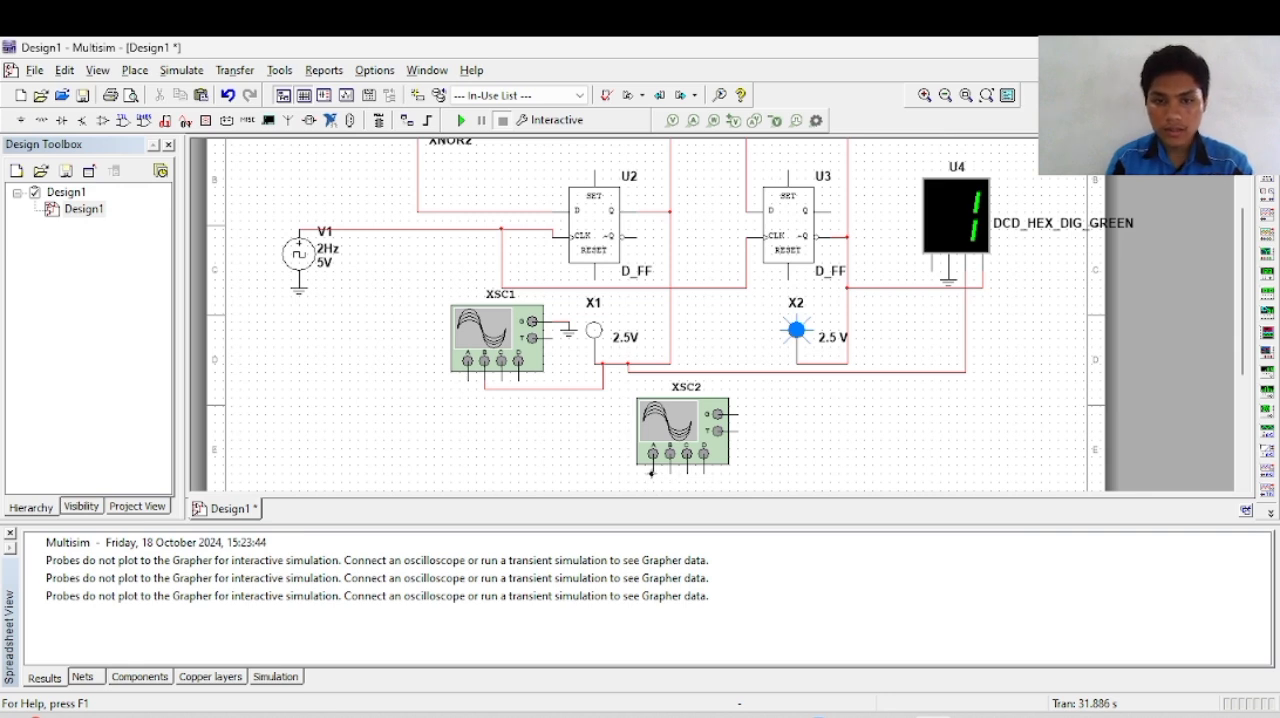
click(659, 476)
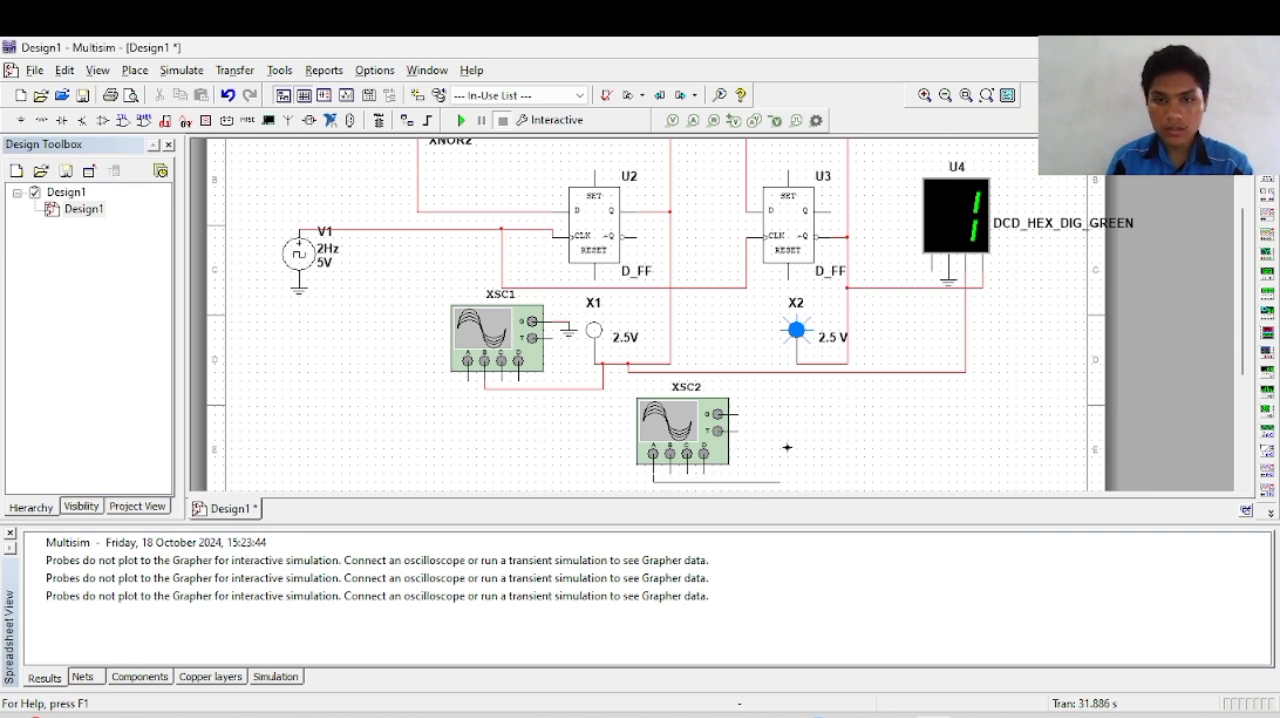
click(814, 369)
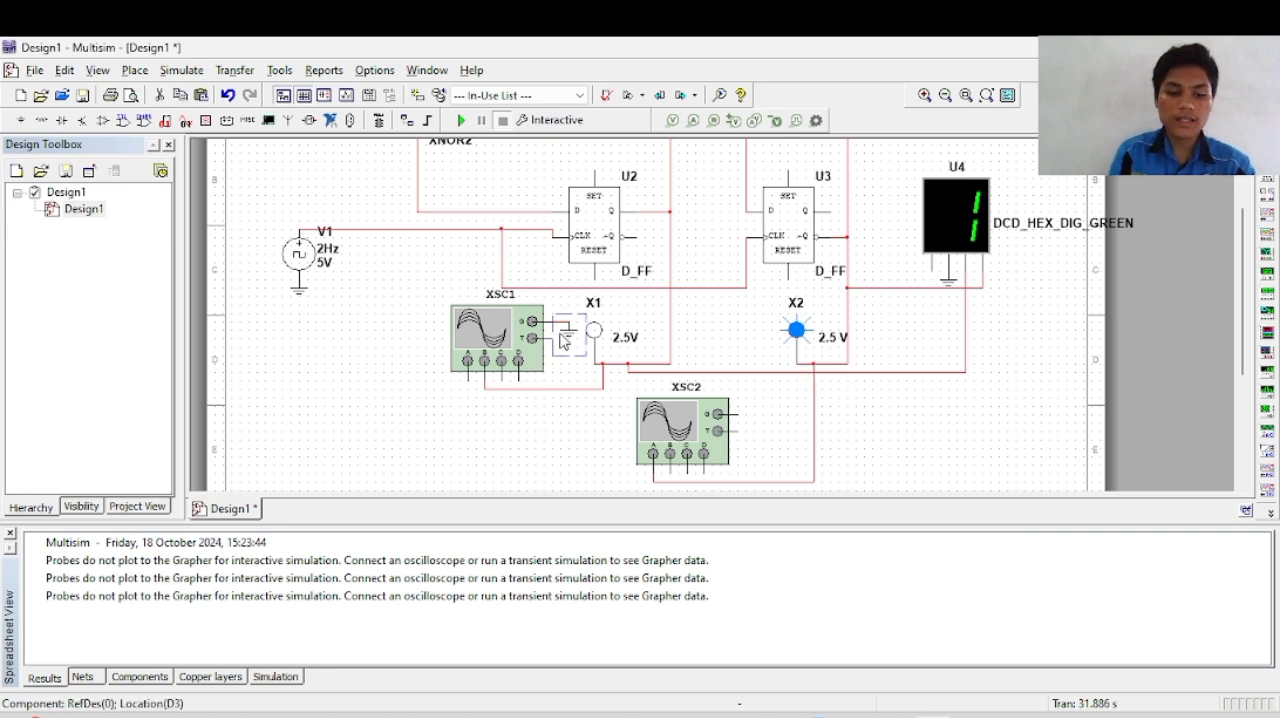
click(763, 415)
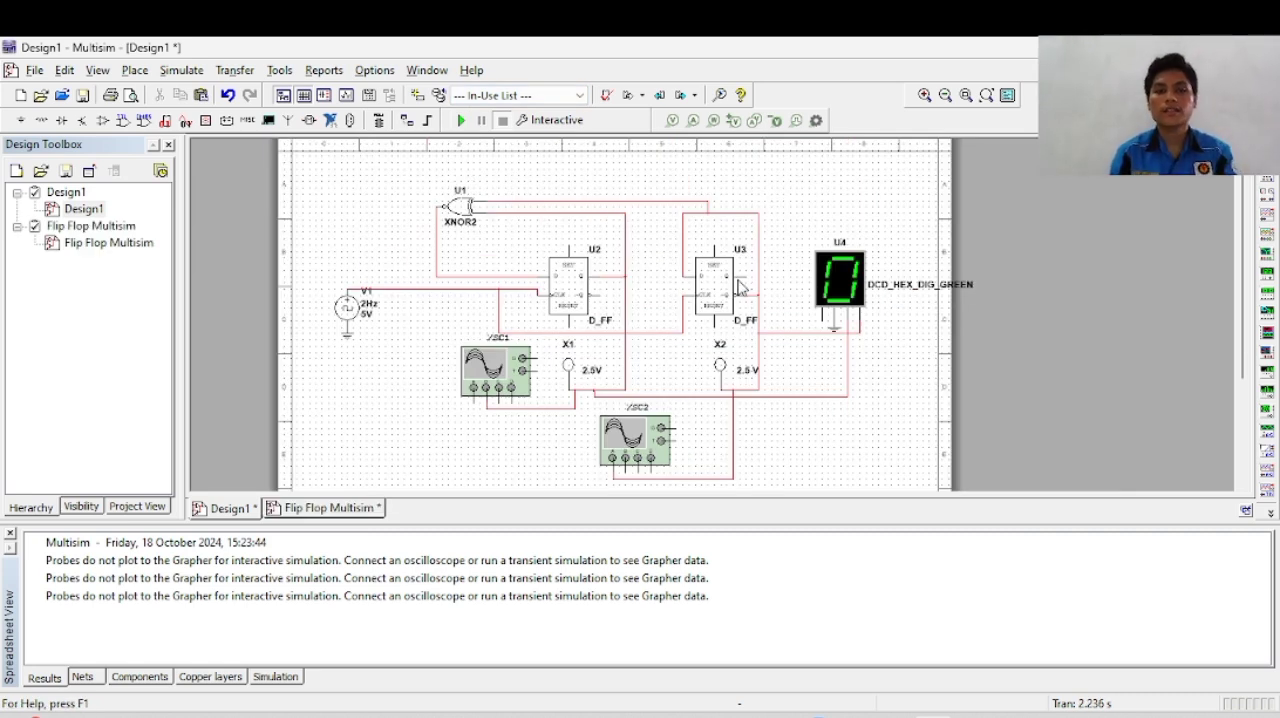
Step: Run the simulation of Design1 with both oscilloscopes connected to the probe wires
click(462, 122)
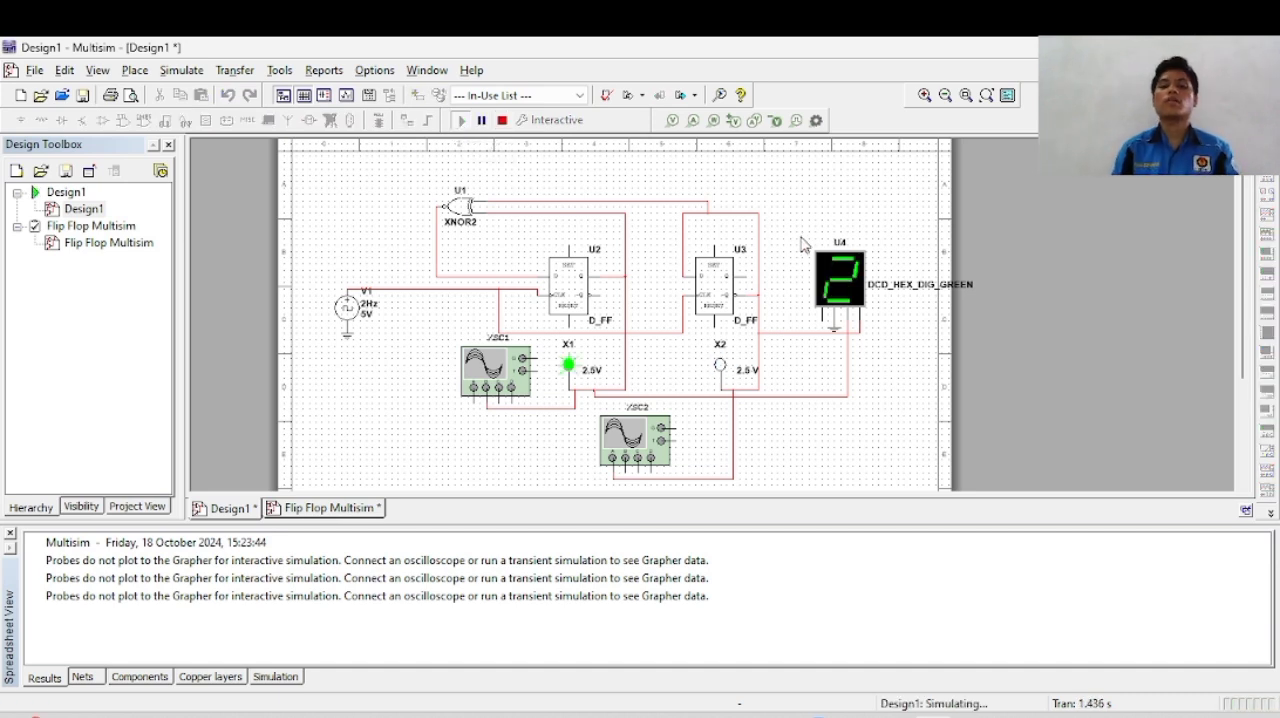